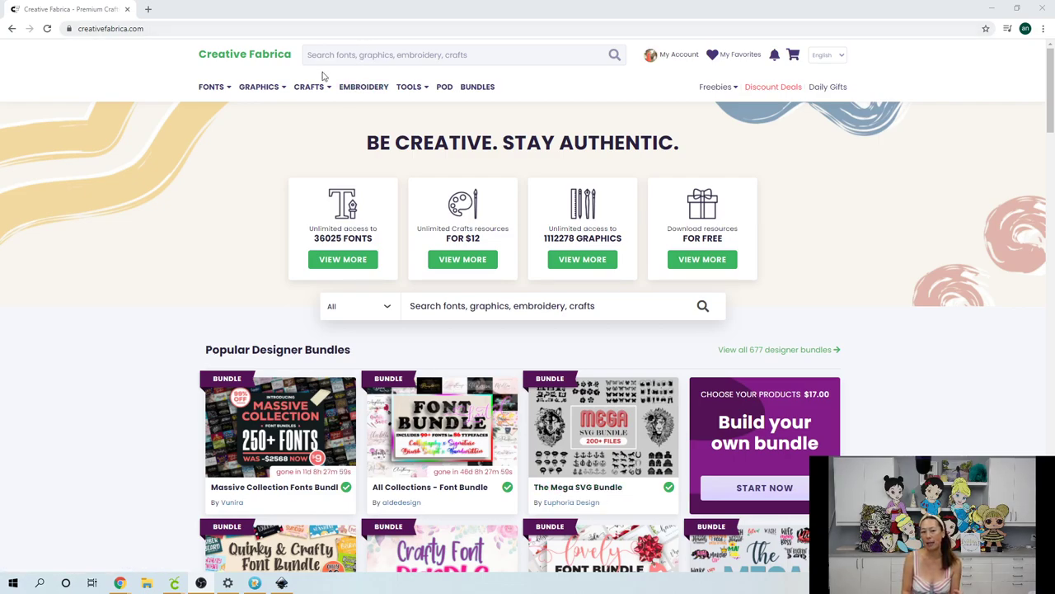
# - Open the Tools menu on Creative Fabrica's home page to reveal the Fontcloud option
pyautogui.click(194, 30)
pyautogui.moveTo(427, 90)
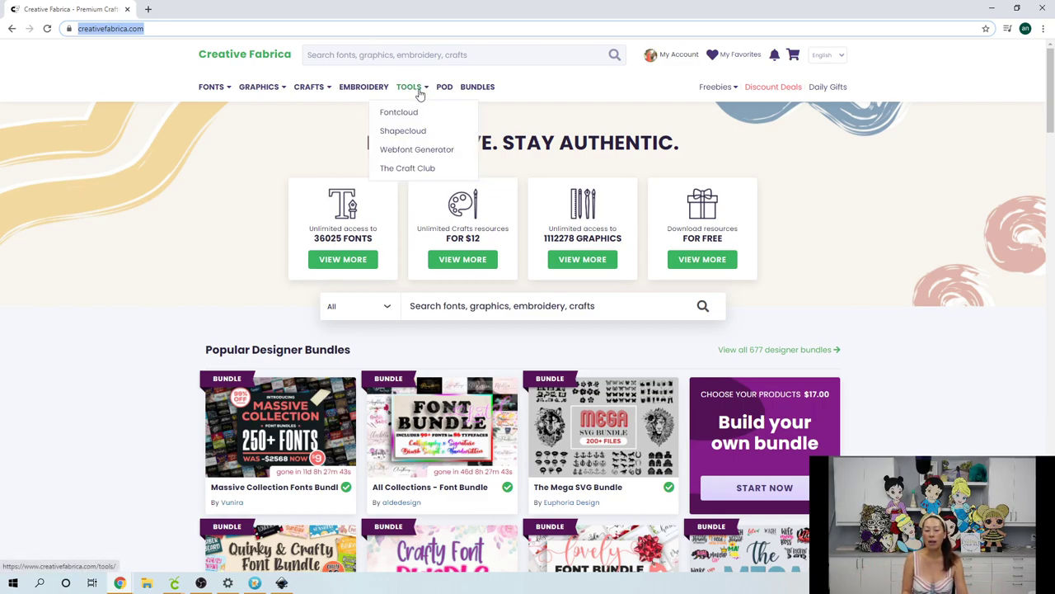
# - Go from the Fontcloud introduction page into the app's Browse your fonts page
pyautogui.click(405, 114)
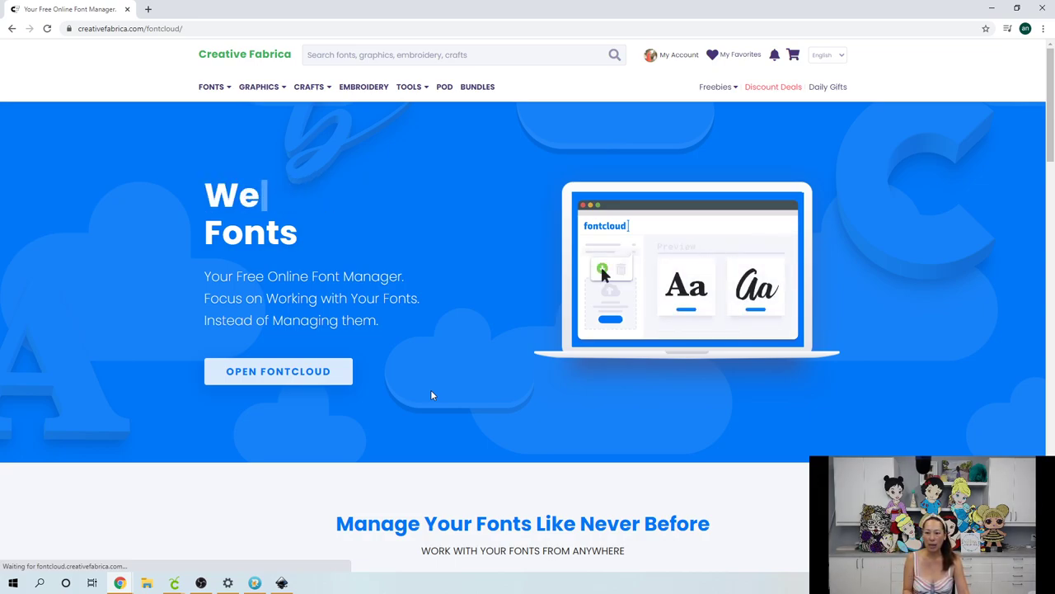
pyautogui.click(272, 376)
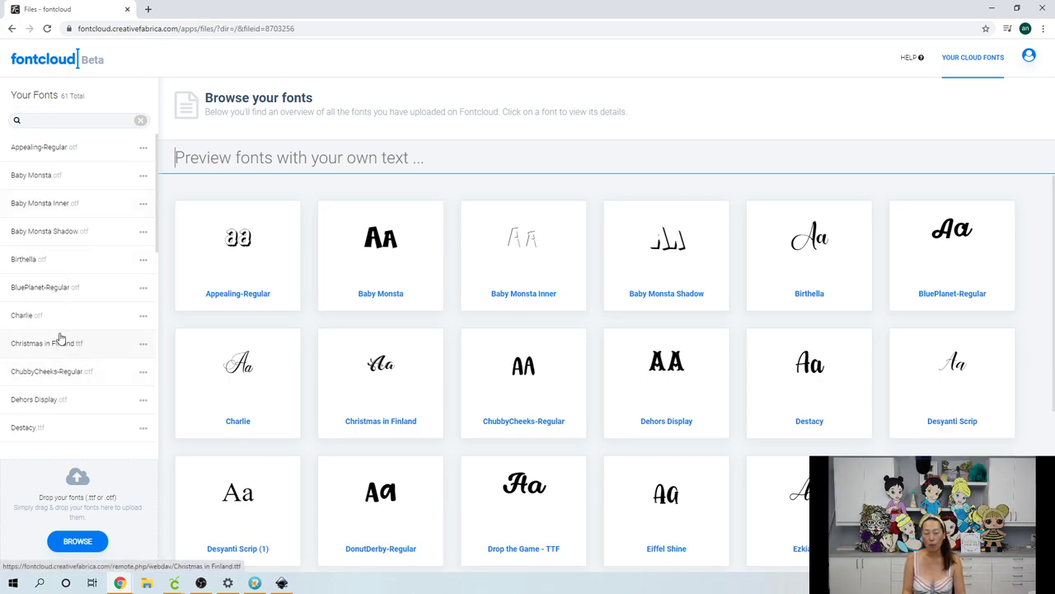
# - Preview all uploaded fonts with the text 'Charlotte' and open the Floristya font page
pyautogui.click(432, 162)
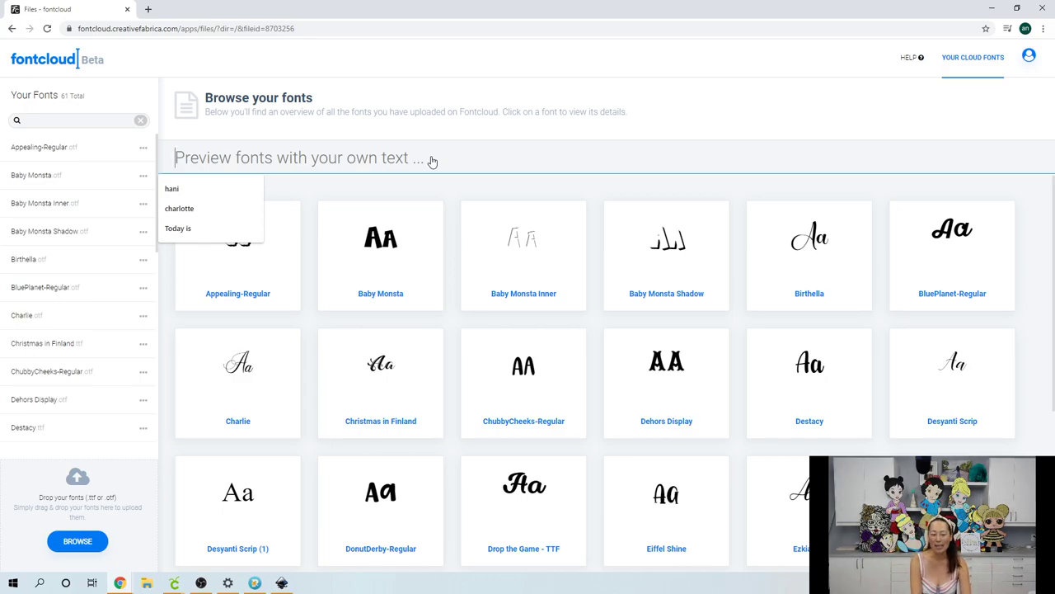
pyautogui.write('Charlotte')
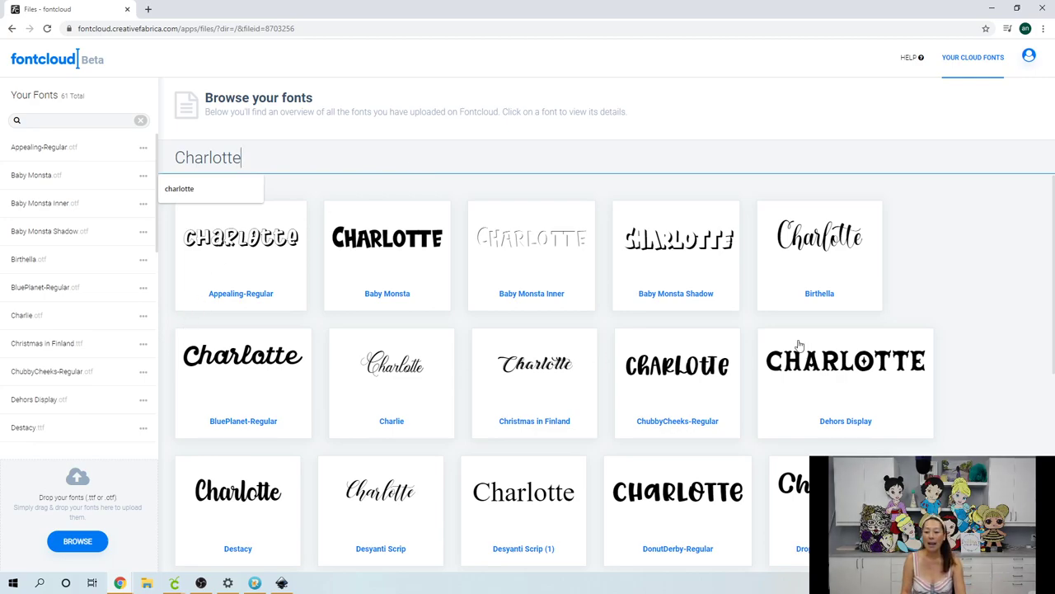
pyautogui.scroll(-1, 572, 312)
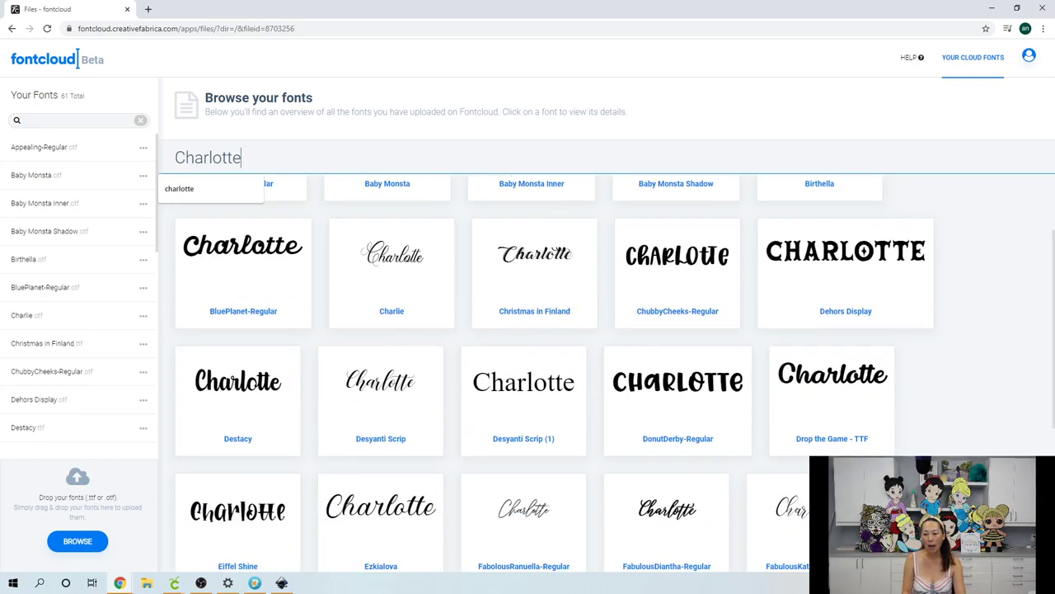
pyautogui.scroll(-1, 739, 458)
pyautogui.scroll(-2, 531, 396)
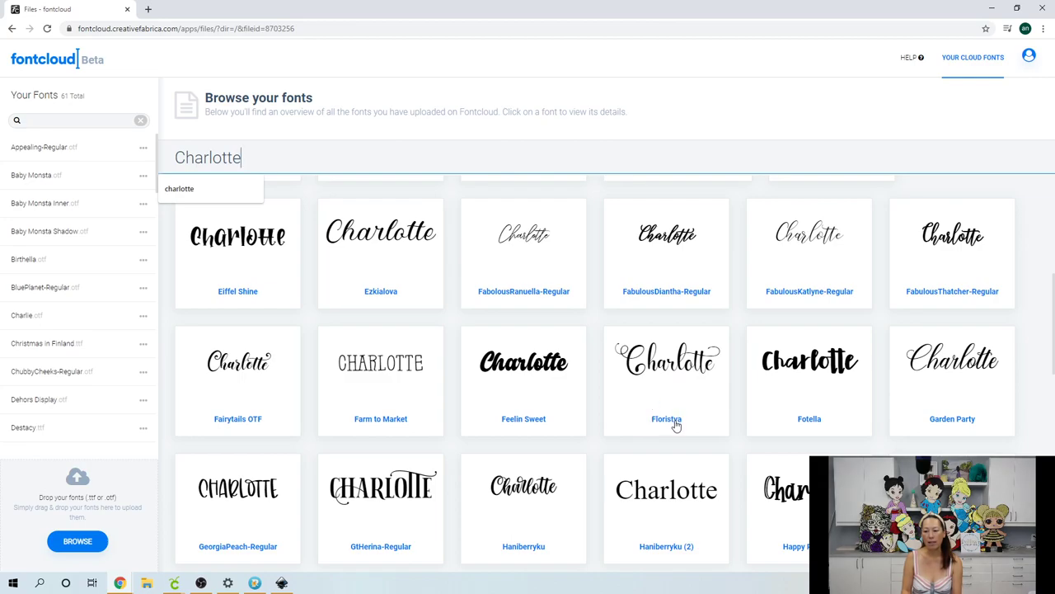
pyautogui.click(681, 388)
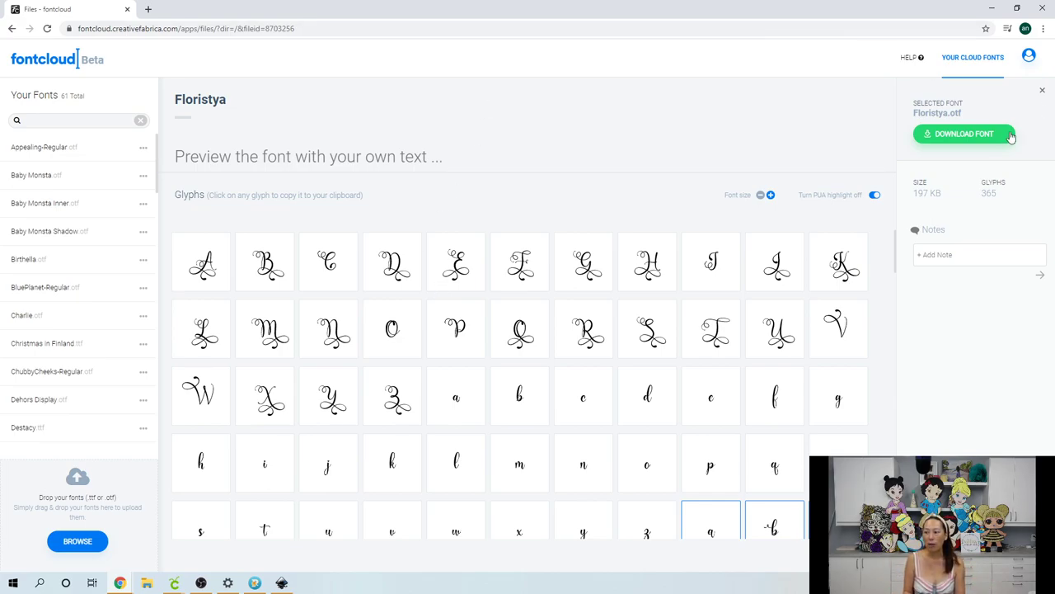
# - Download Floristya.otf from Fontcloud and open the downloaded file
pyautogui.click(974, 135)
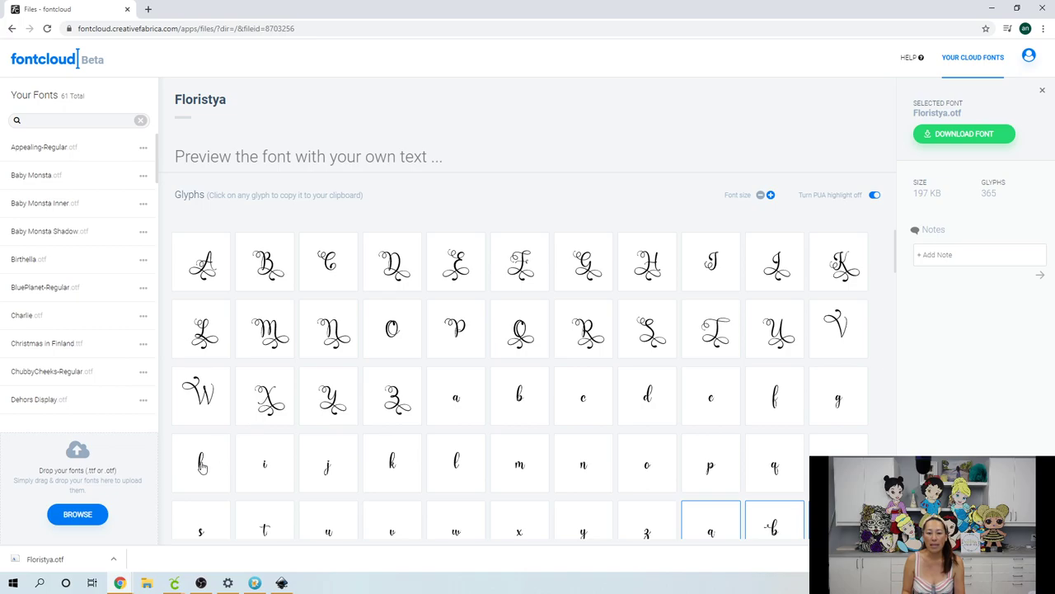
pyautogui.click(71, 564)
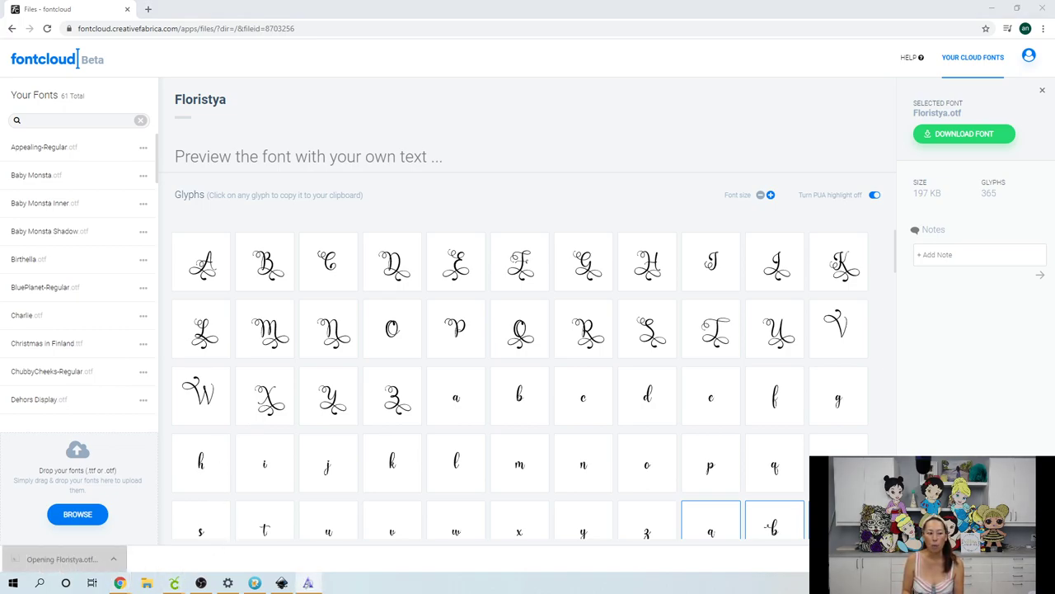
# - Install the Floristya Script font, then quit both open Cricut Design Space windows
pyautogui.moveTo(530, 17); pyautogui.dragTo(588, 66)
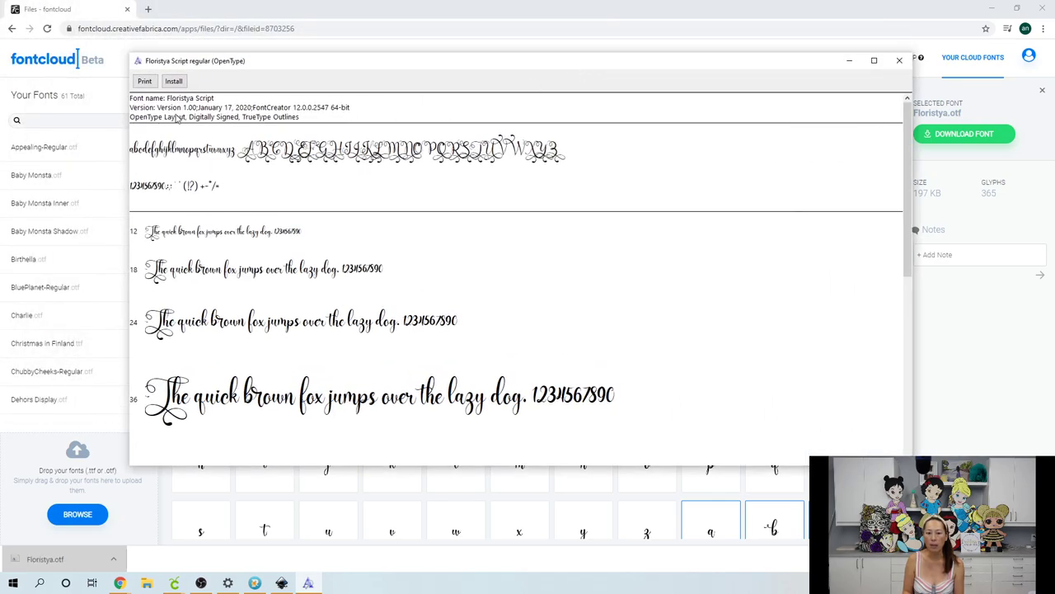
pyautogui.click(178, 81)
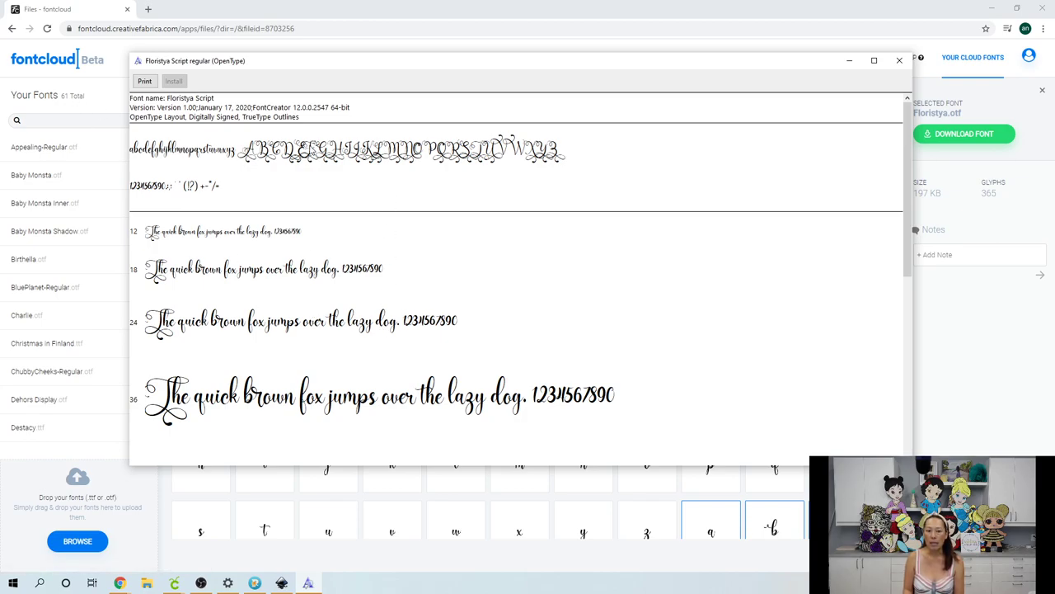
pyautogui.click(174, 583)
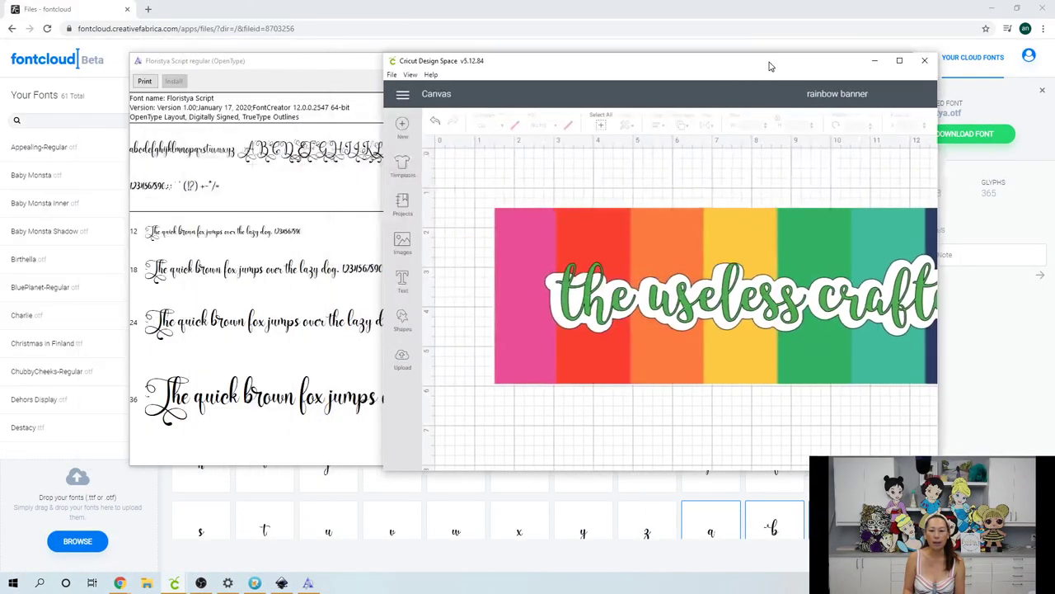
pyautogui.moveTo(778, 66); pyautogui.dragTo(635, 80)
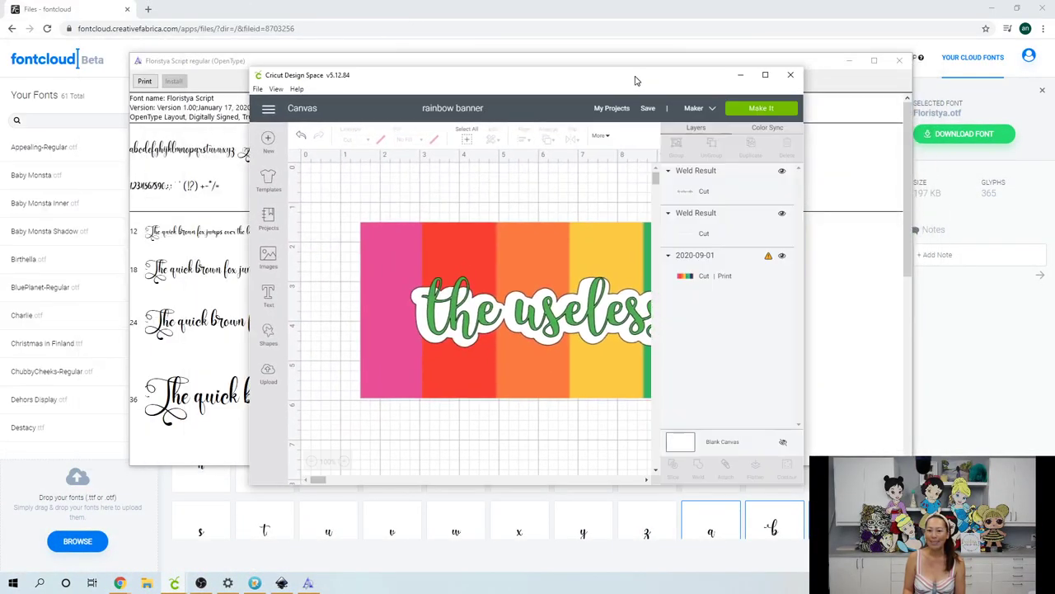
pyautogui.click(792, 76)
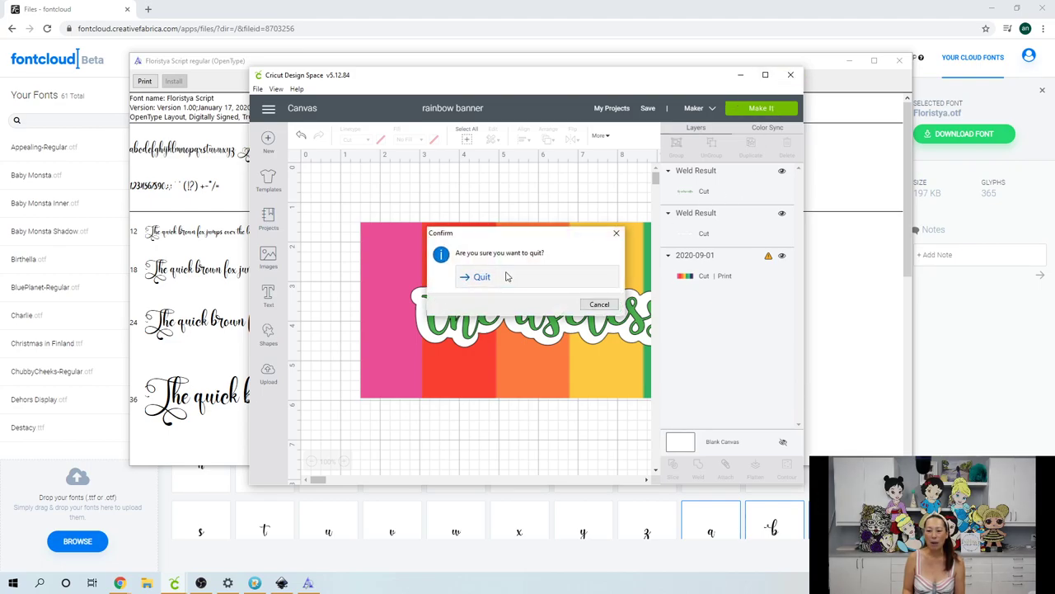
pyautogui.click(463, 277)
pyautogui.moveTo(174, 583)
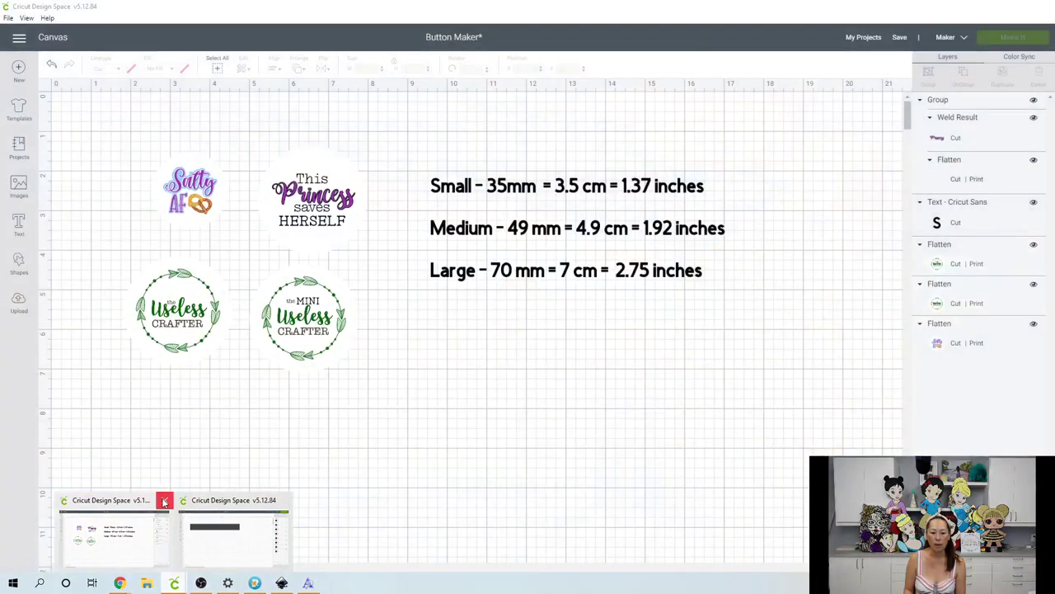
pyautogui.click(231, 502)
pyautogui.click(544, 283)
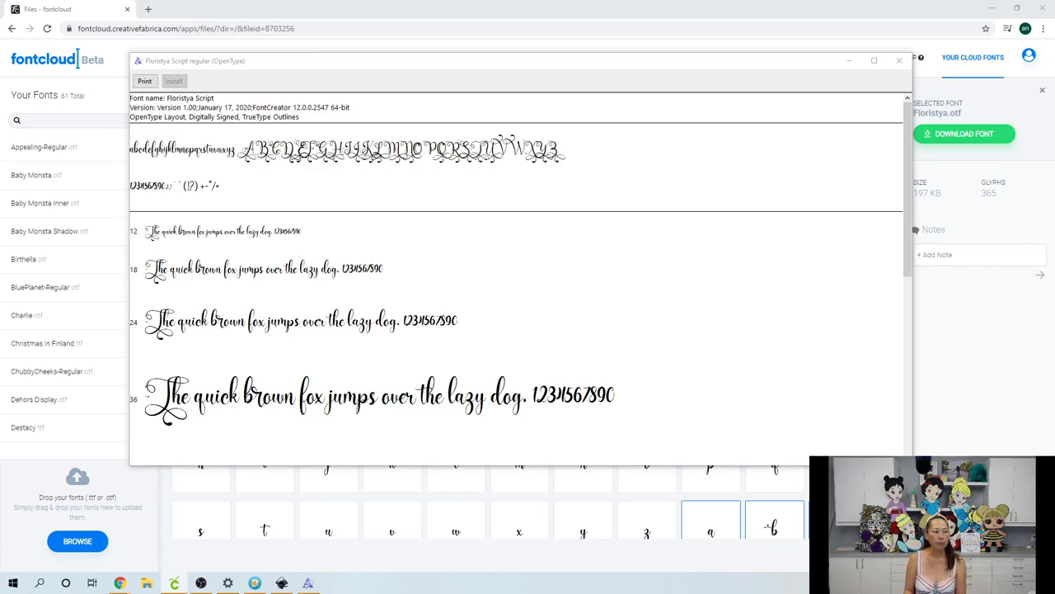
# - Relaunch the Design Space desktop app from design.cricut.com and start a new blank project
pyautogui.click(148, 9)
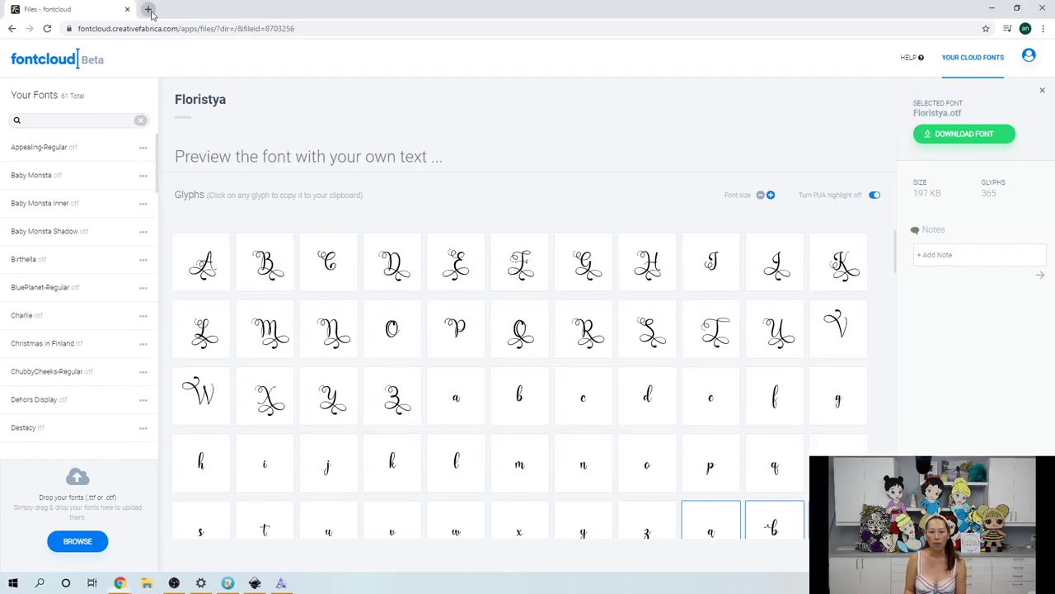
pyautogui.write('design.cricut.com/#/launcher')
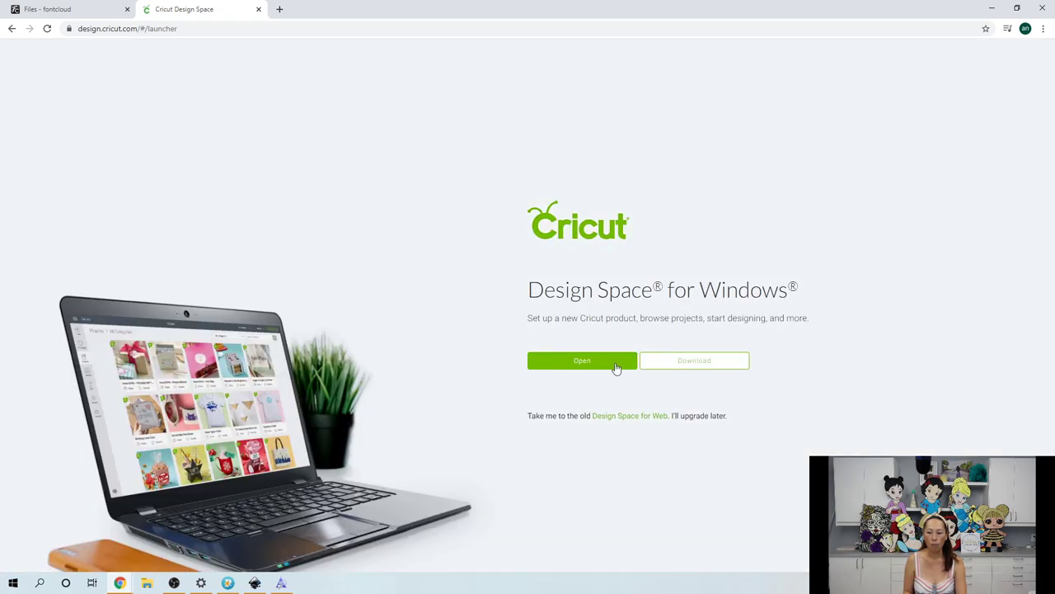
pyautogui.click(614, 367)
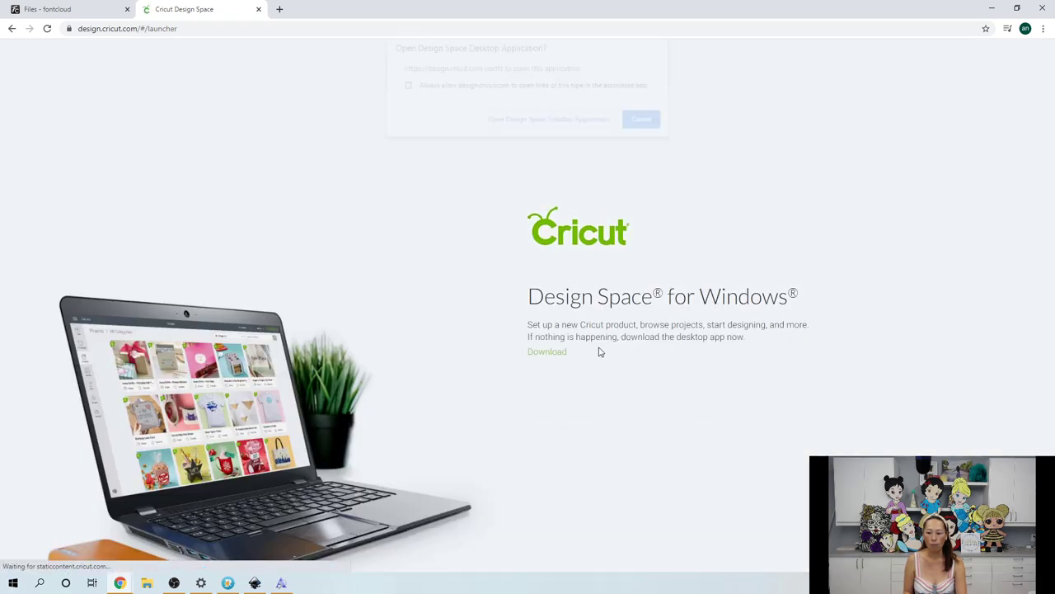
pyautogui.click(533, 122)
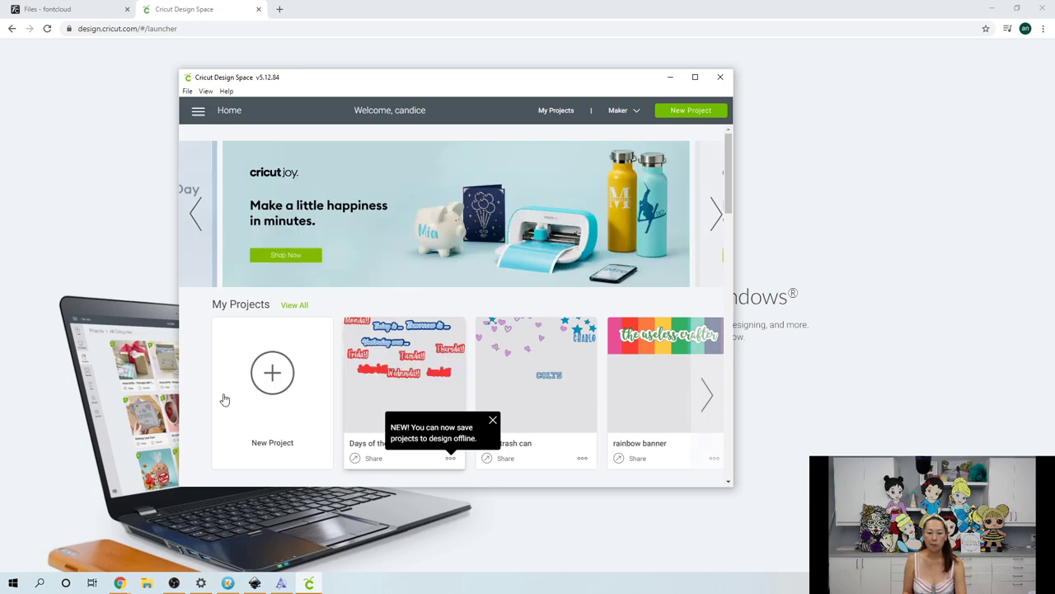
pyautogui.click(313, 320)
# - Add the text 'Charlotte' to the canvas in the Floristya Script font
pyautogui.click(198, 300)
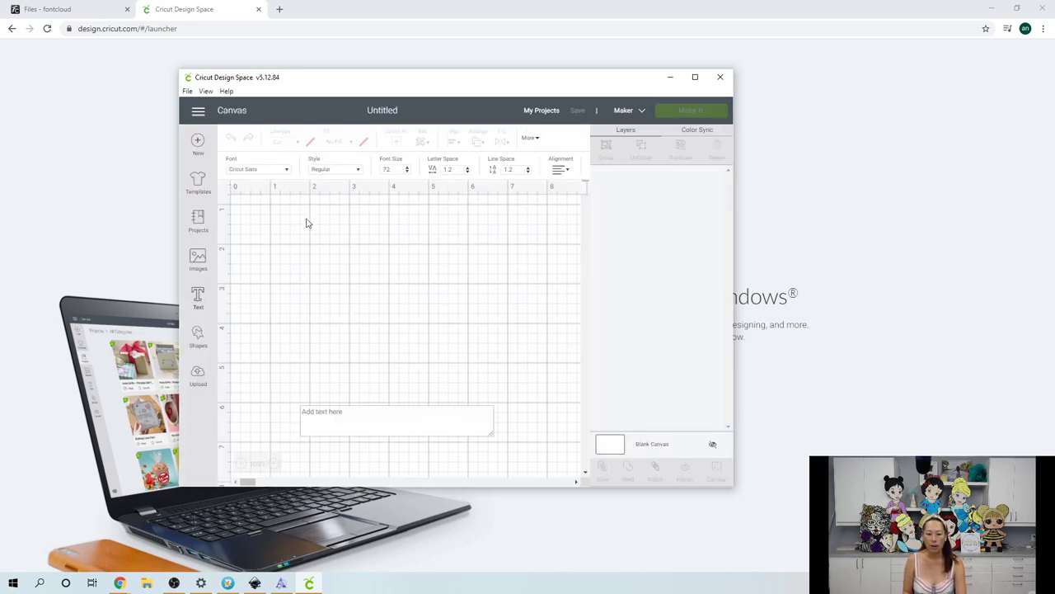
pyautogui.click(277, 173)
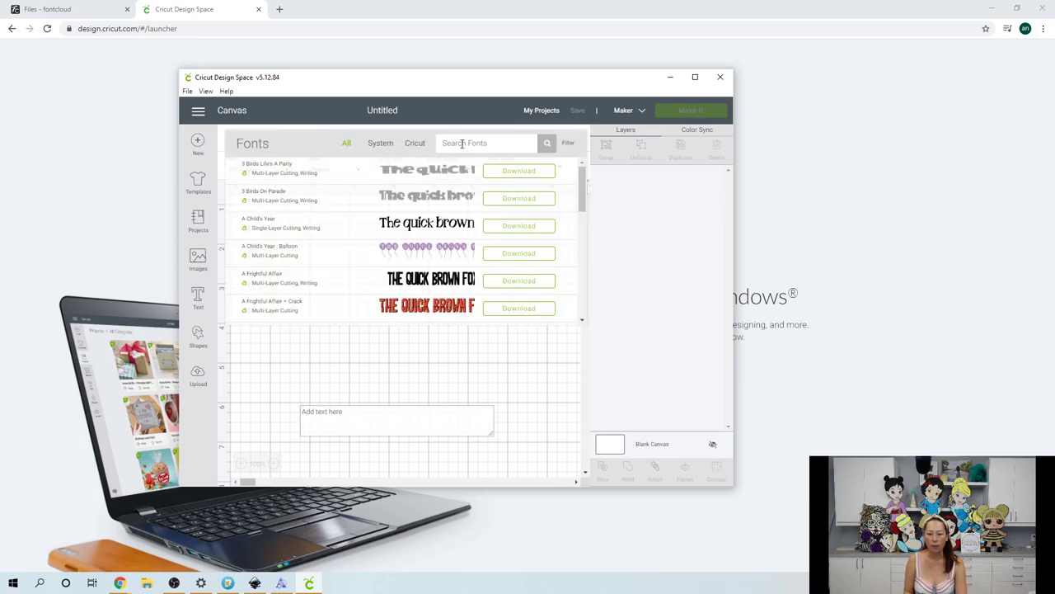
pyautogui.write('flor')
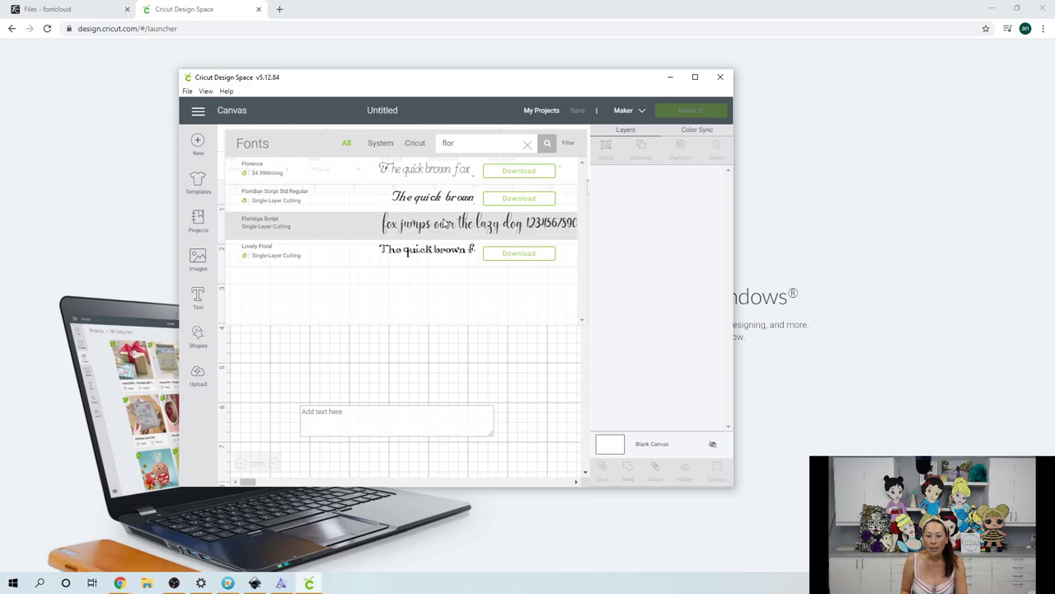
pyautogui.click(499, 226)
pyautogui.click(397, 413)
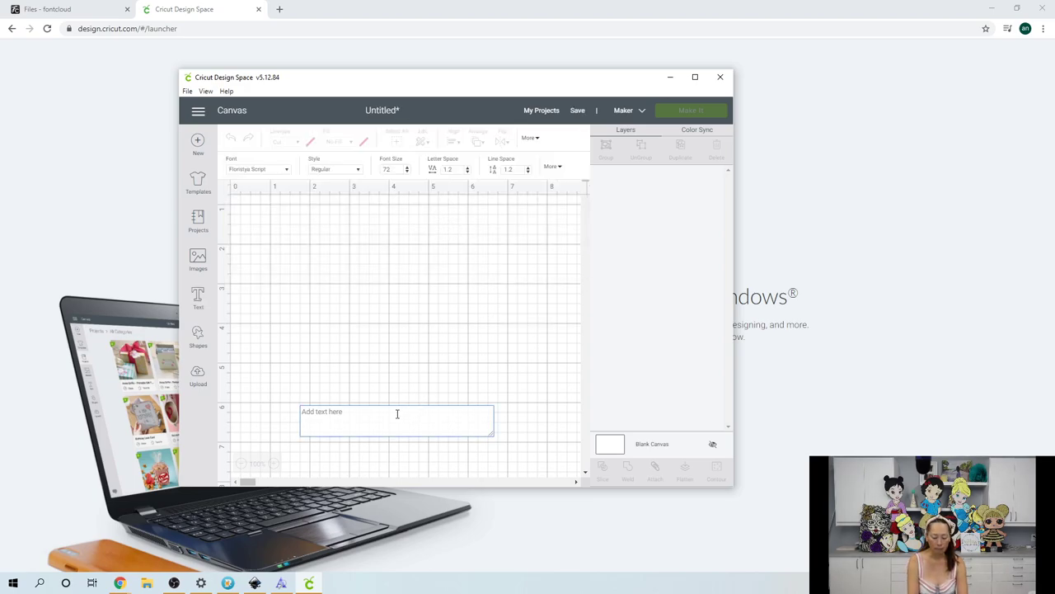
pyautogui.write('Charlotte')
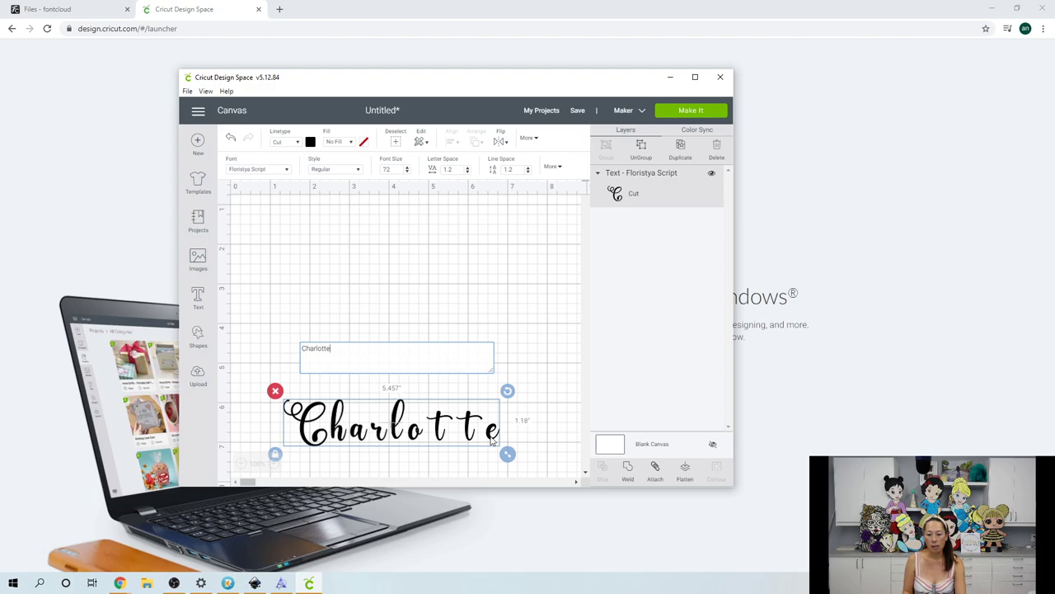
pyautogui.click(497, 309)
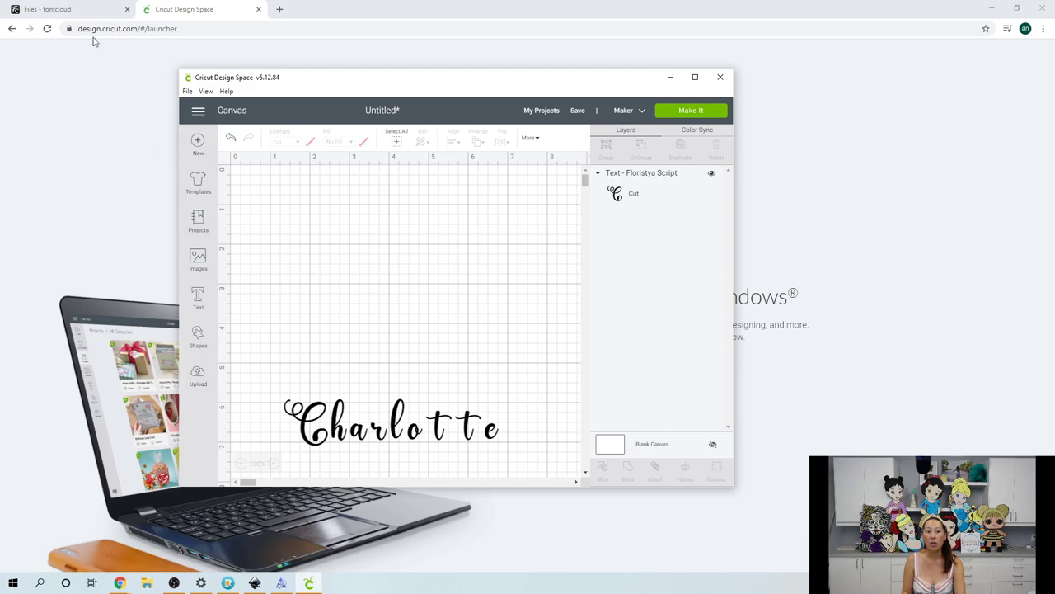
# - Return to the Floristya page in Fontcloud and scroll through its glyph grid
pyautogui.click(78, 12)
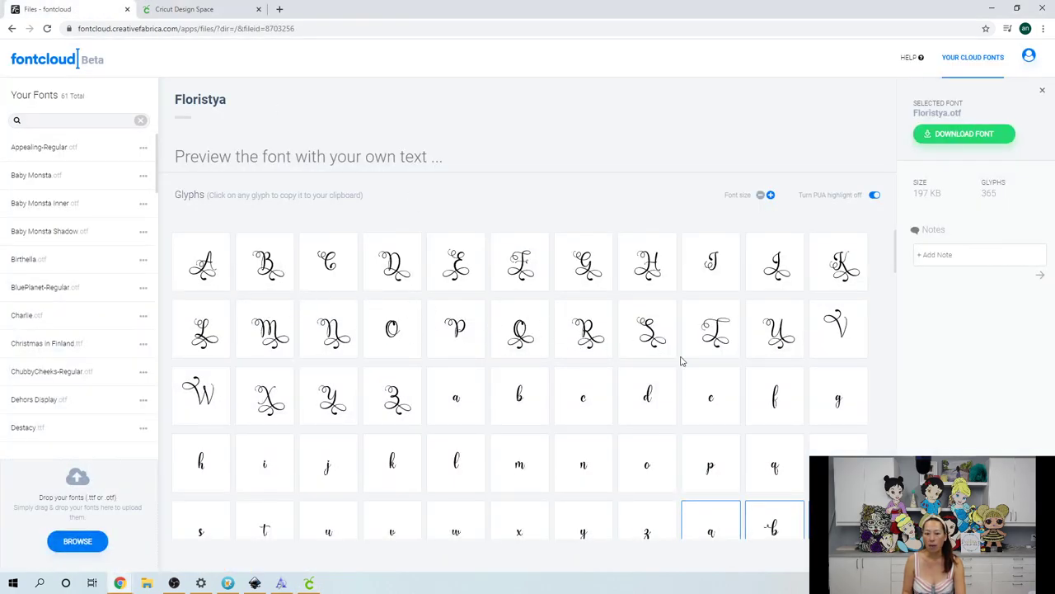
pyautogui.scroll(-5, 681, 360)
pyautogui.scroll(-3, 681, 360)
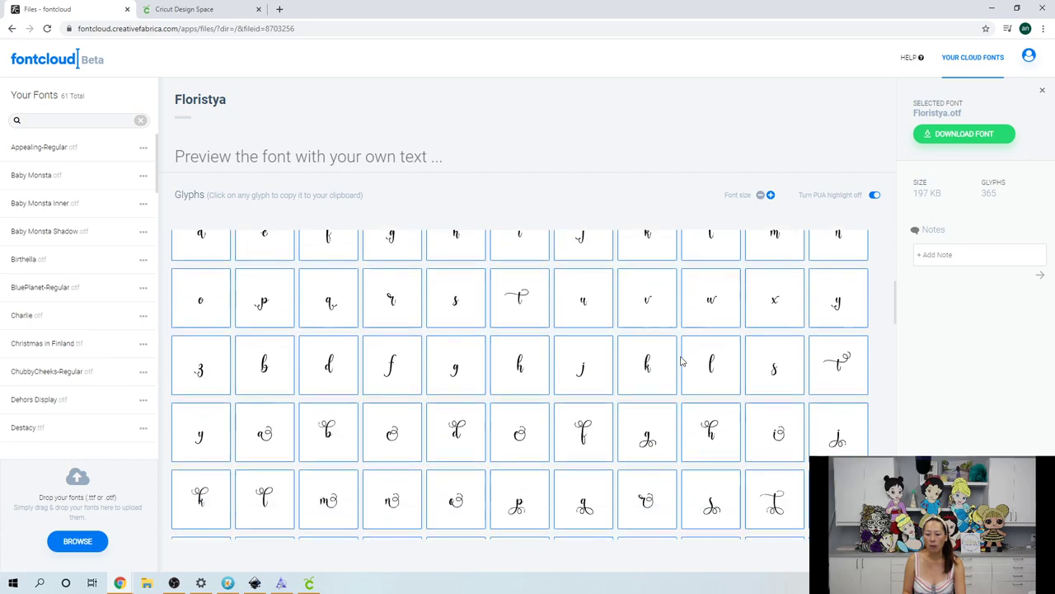
pyautogui.scroll(-8, 681, 361)
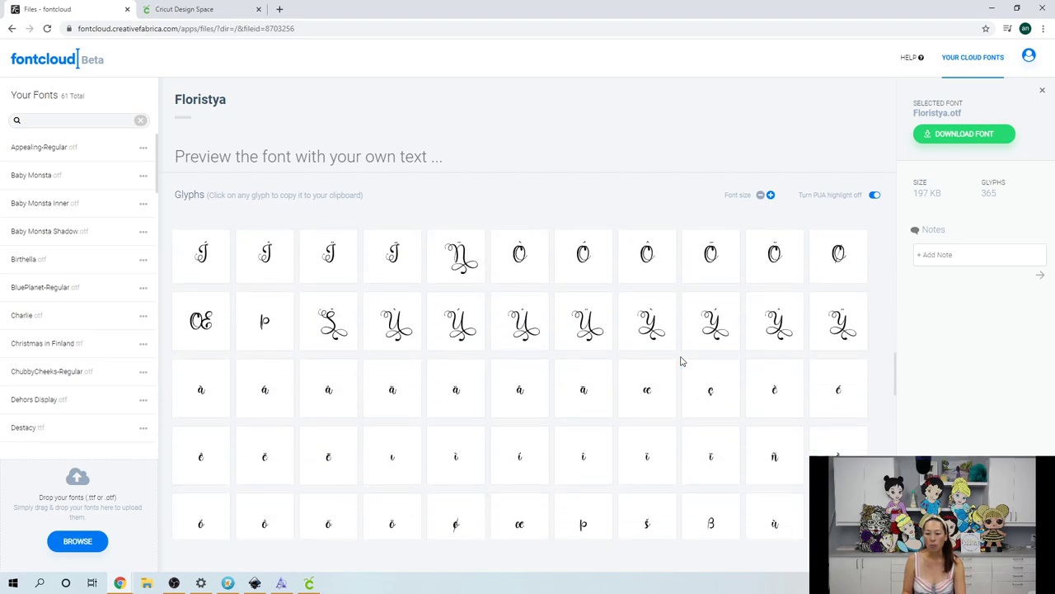
pyautogui.scroll(10, 681, 360)
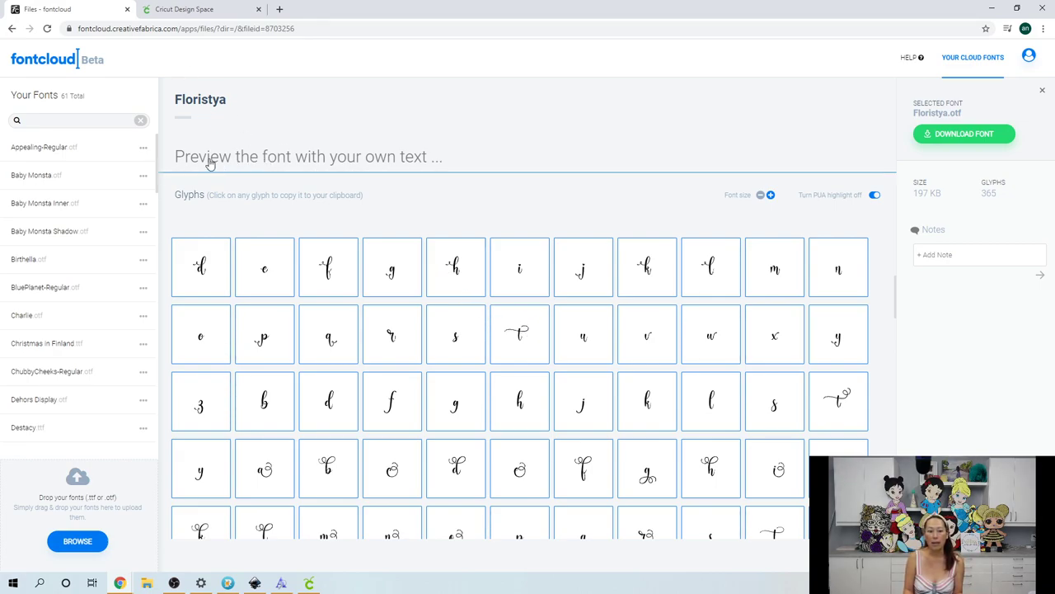
# - Change the font preview text from Charlotte to 'September' and scroll through the fonts
pyautogui.click(1041, 93)
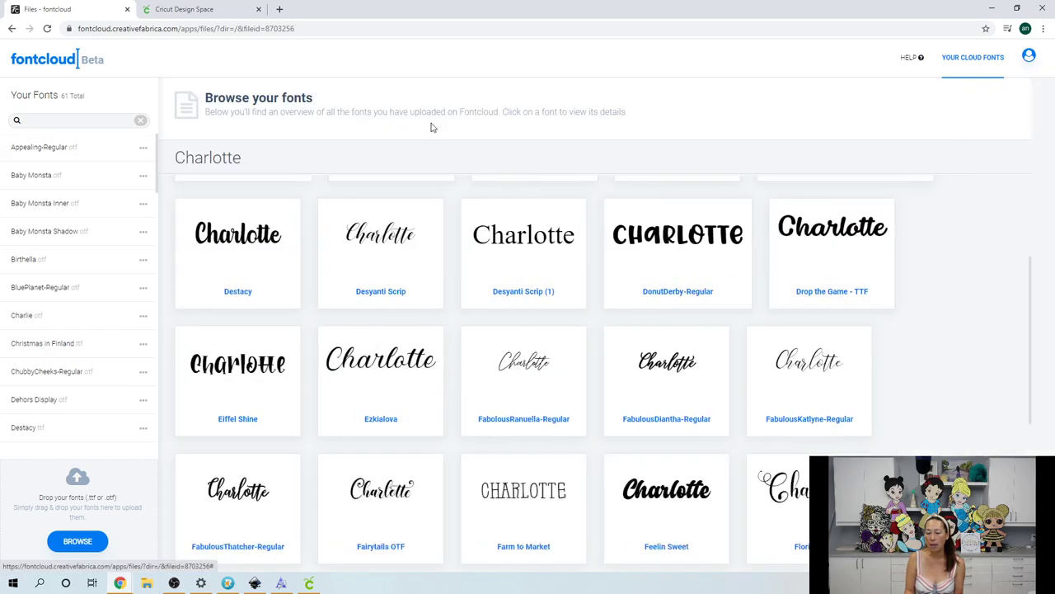
pyautogui.doubleClick(264, 167)
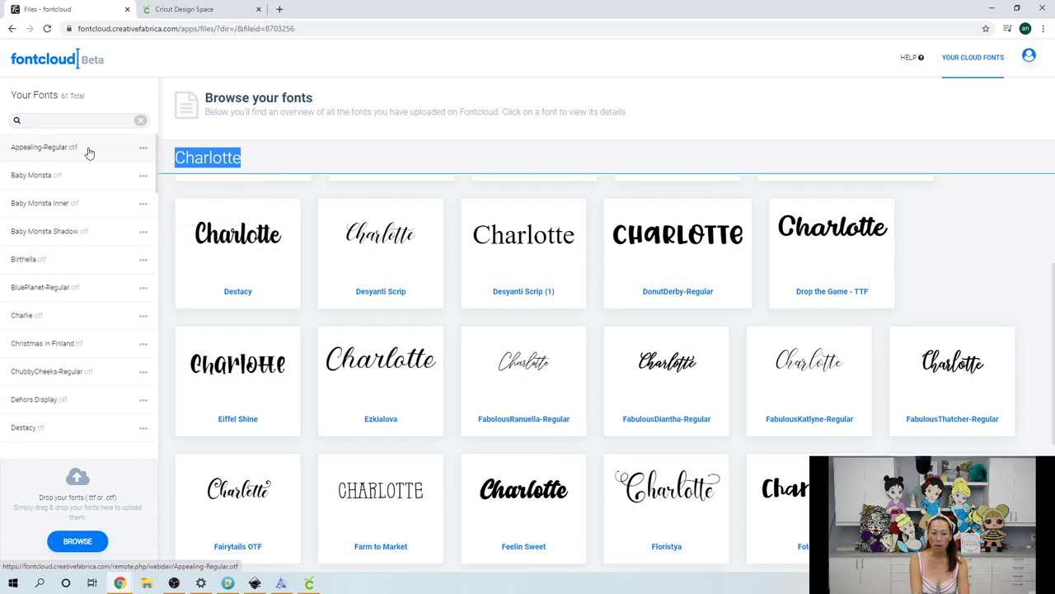
pyautogui.write('September')
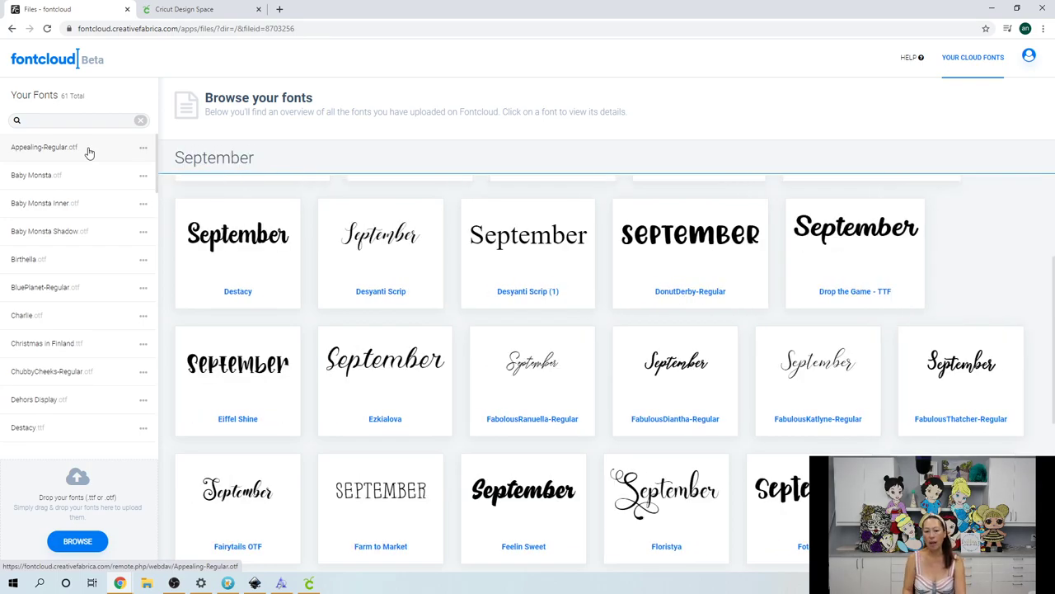
pyautogui.scroll(-2, 430, 354)
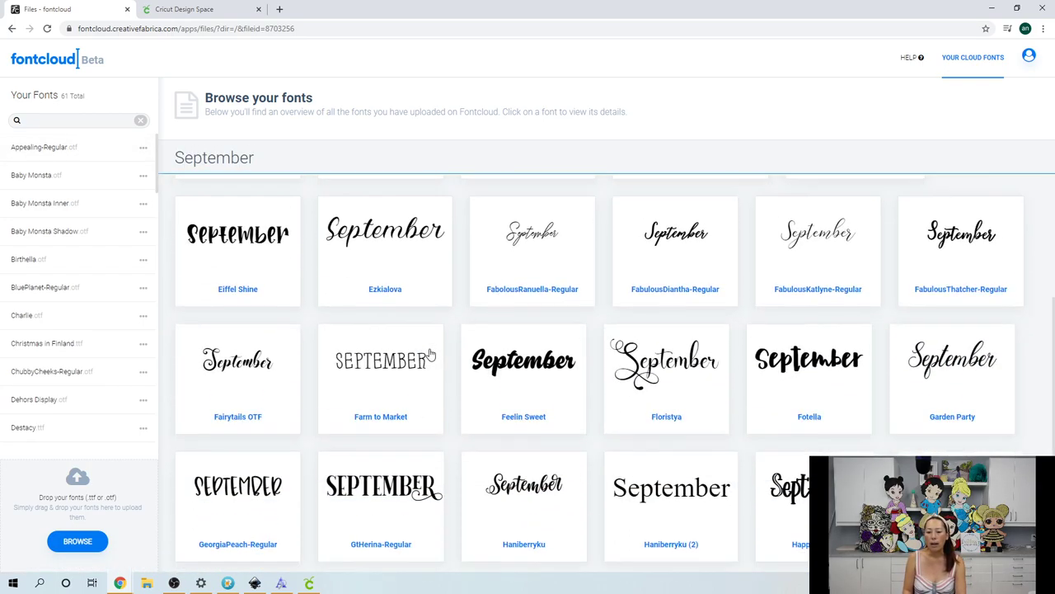
pyautogui.scroll(-1, 429, 354)
pyautogui.scroll(-2, 429, 354)
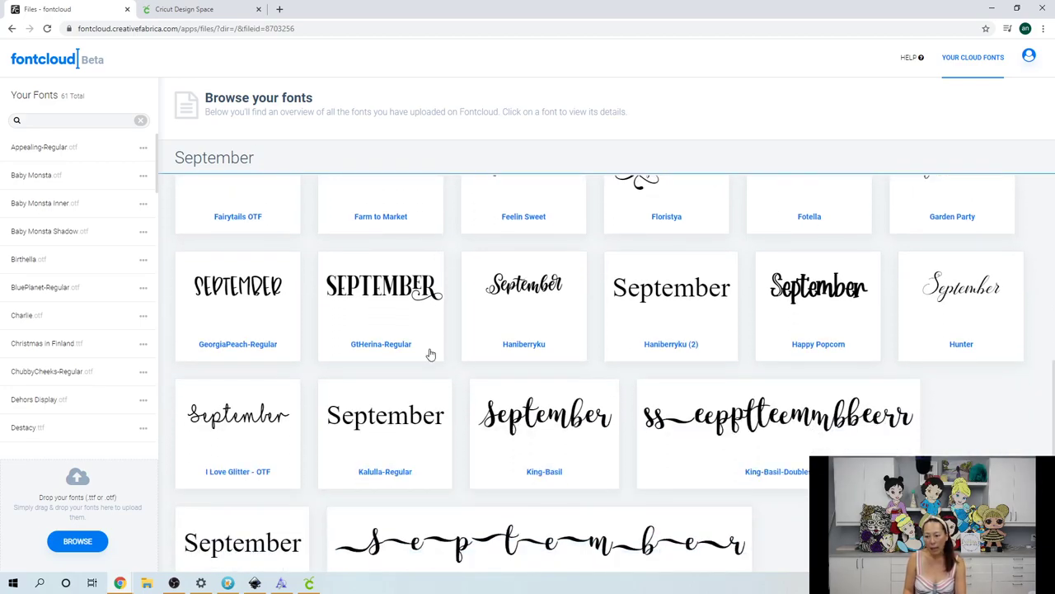
pyautogui.scroll(-1, 429, 354)
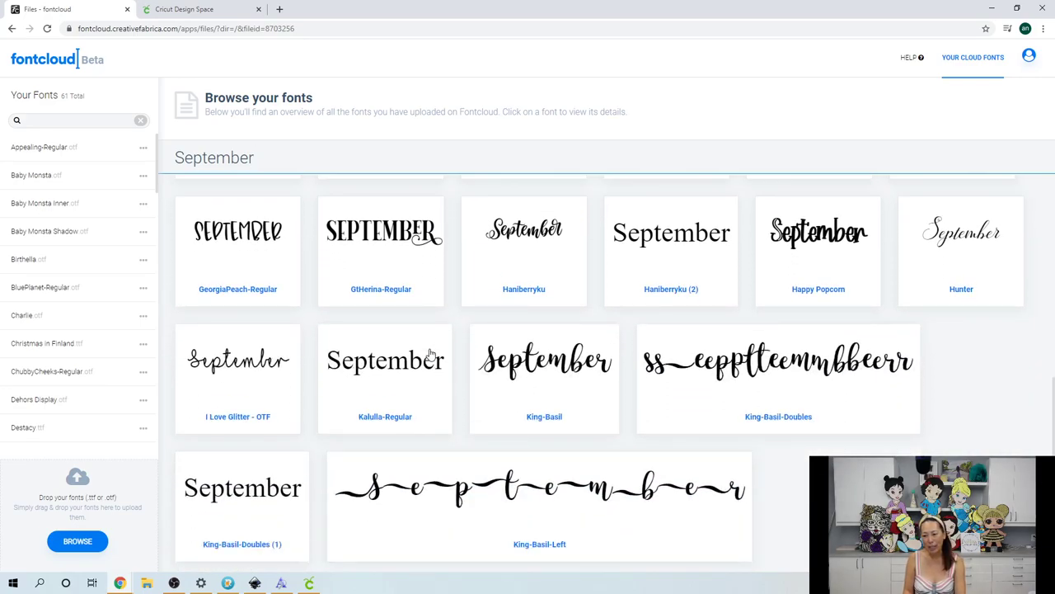
pyautogui.scroll(-2, 430, 354)
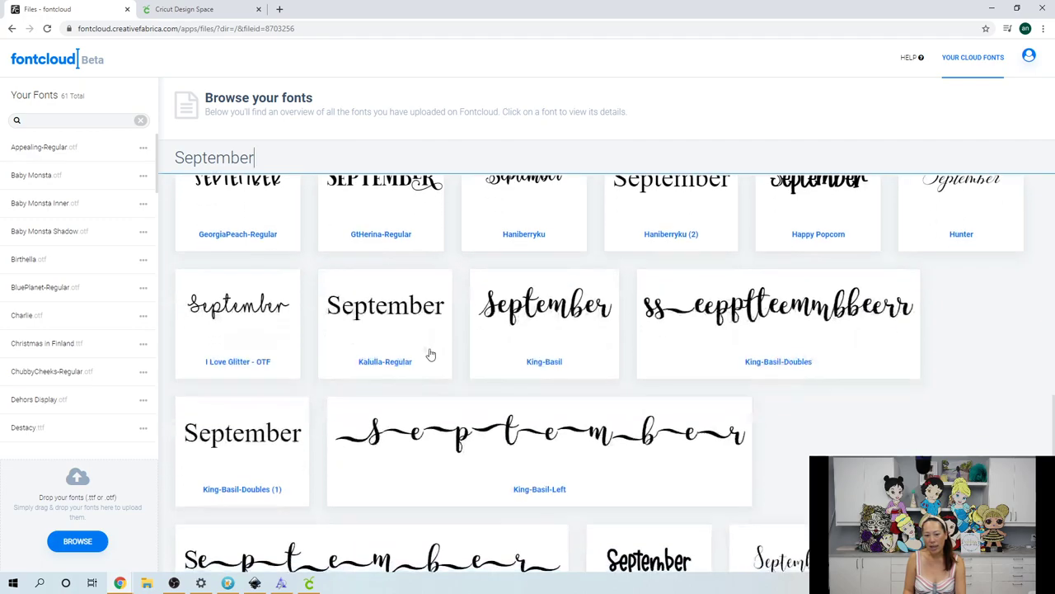
pyautogui.scroll(-2, 421, 362)
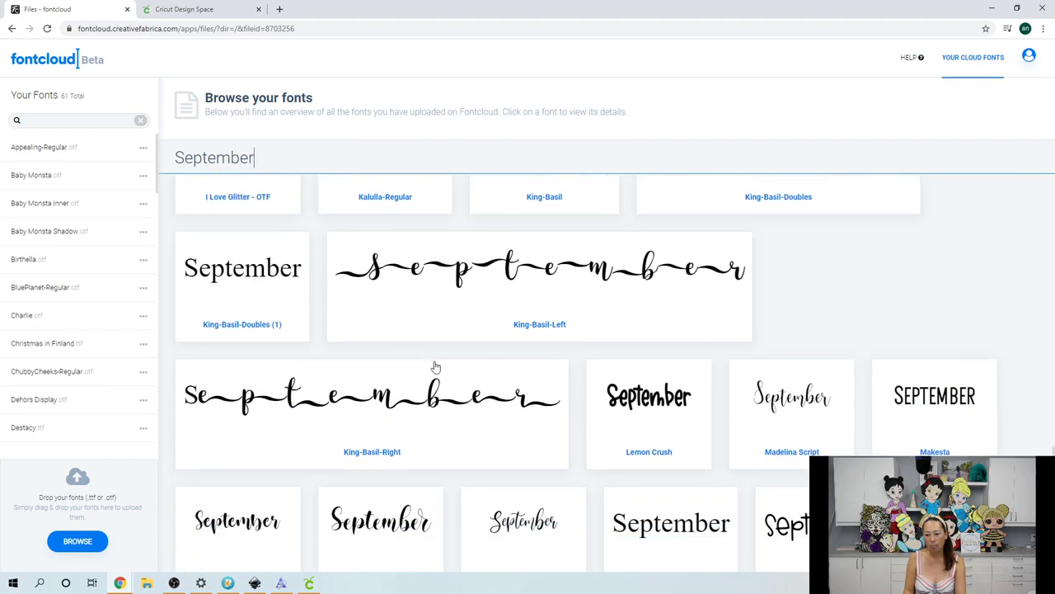
# - Download the Lemon Crush font file and open the downloaded item's options menu
pyautogui.click(659, 416)
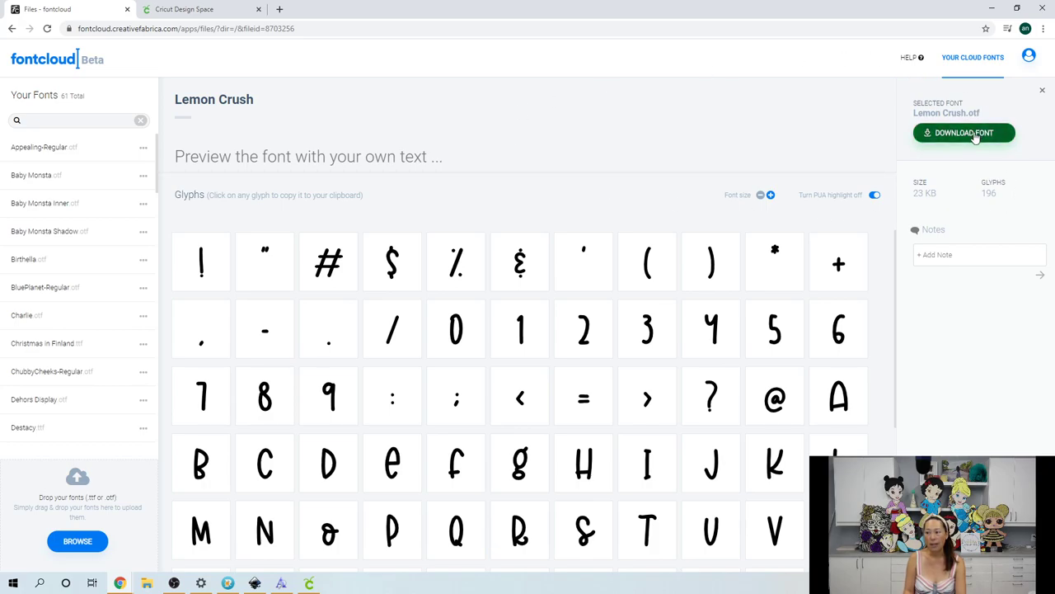
pyautogui.click(949, 134)
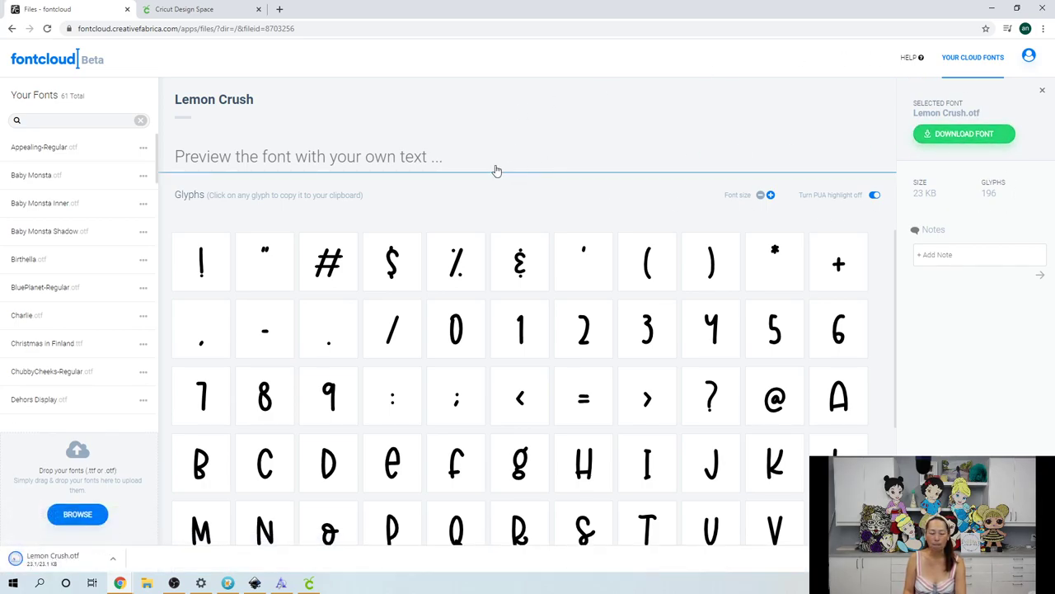
pyautogui.click(113, 559)
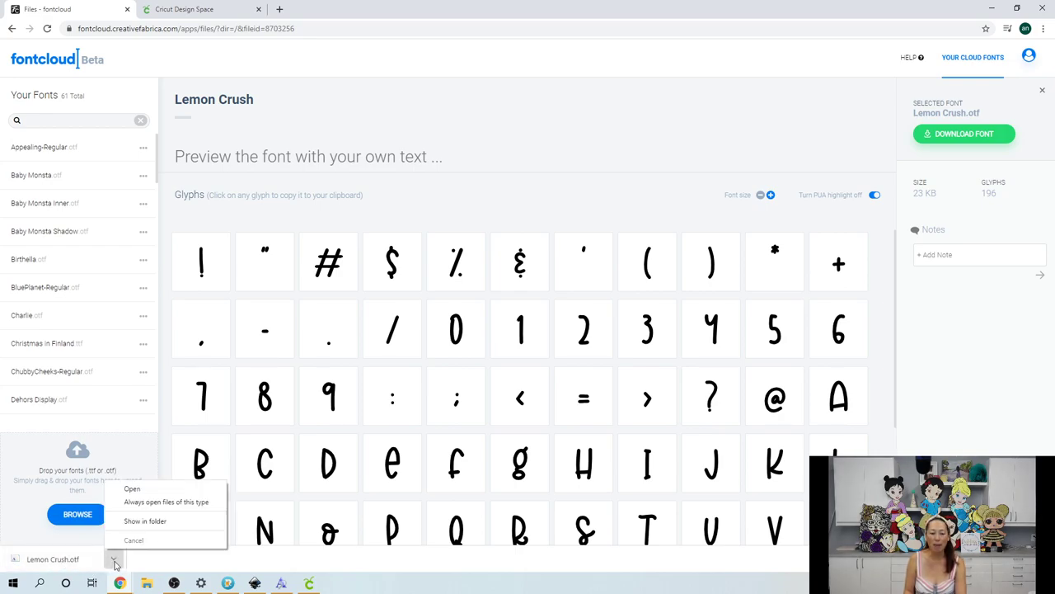
# - Show the Lemon Crush font in the Downloads folder and select the file
pyautogui.click(152, 520)
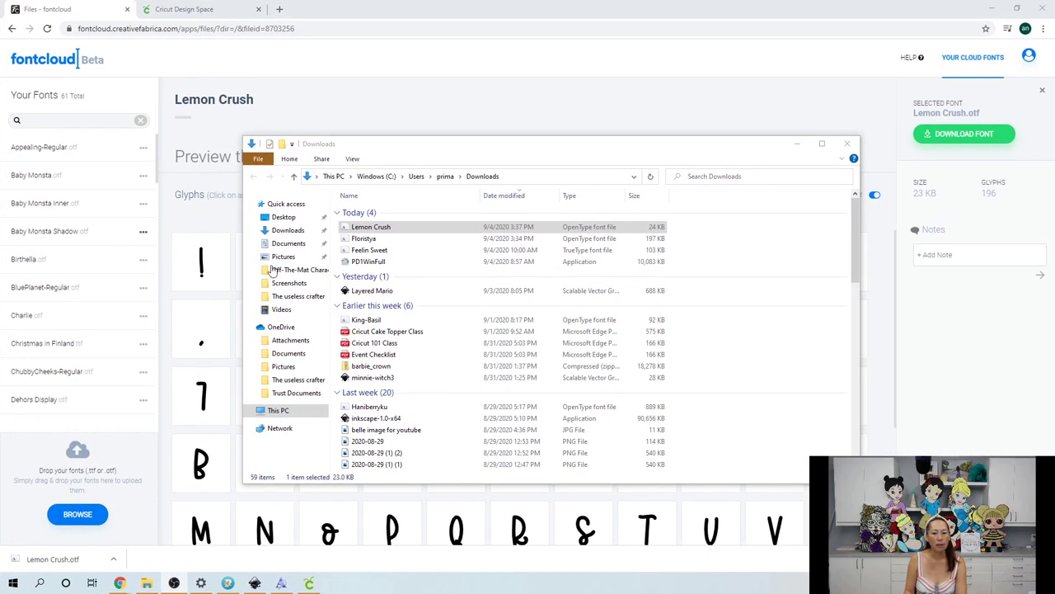
pyautogui.click(402, 231)
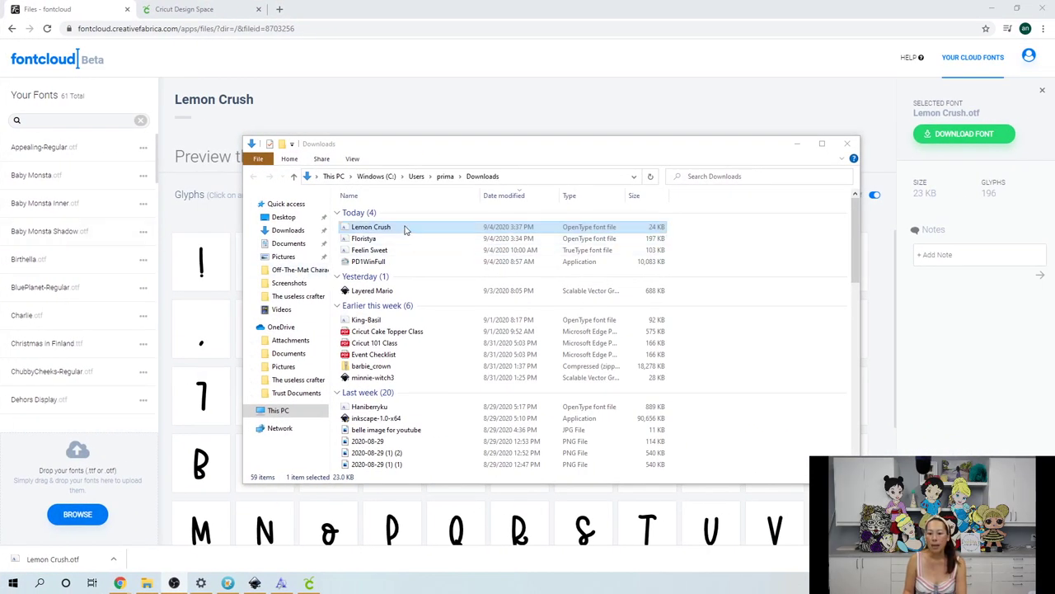
# - Install the Lemon Crush font from its Font Viewer preview, then close the preview
pyautogui.doubleClick(404, 230)
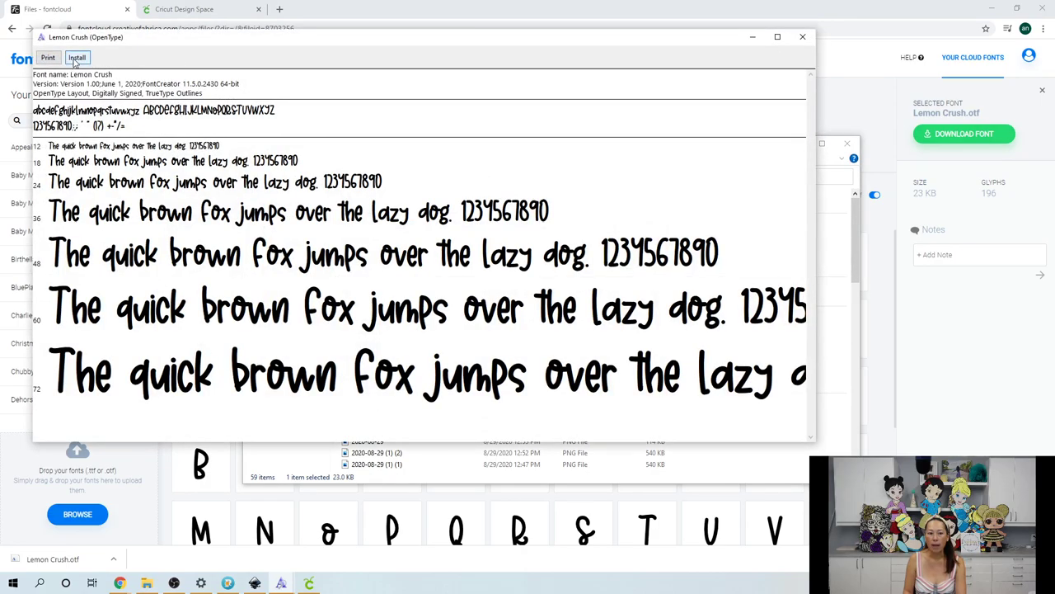
pyautogui.click(76, 59)
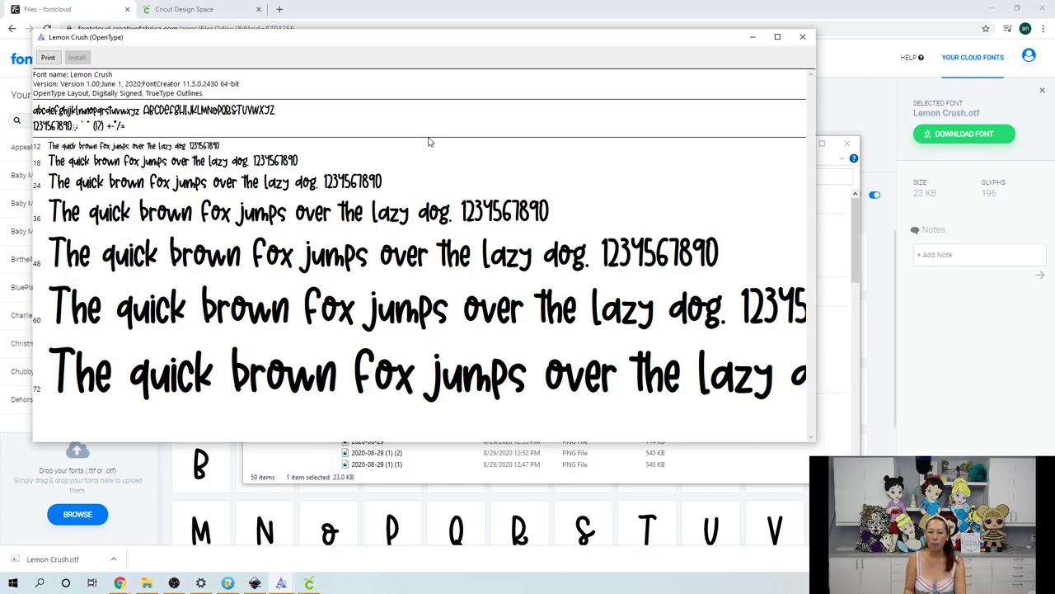
pyautogui.click(803, 36)
pyautogui.click(848, 145)
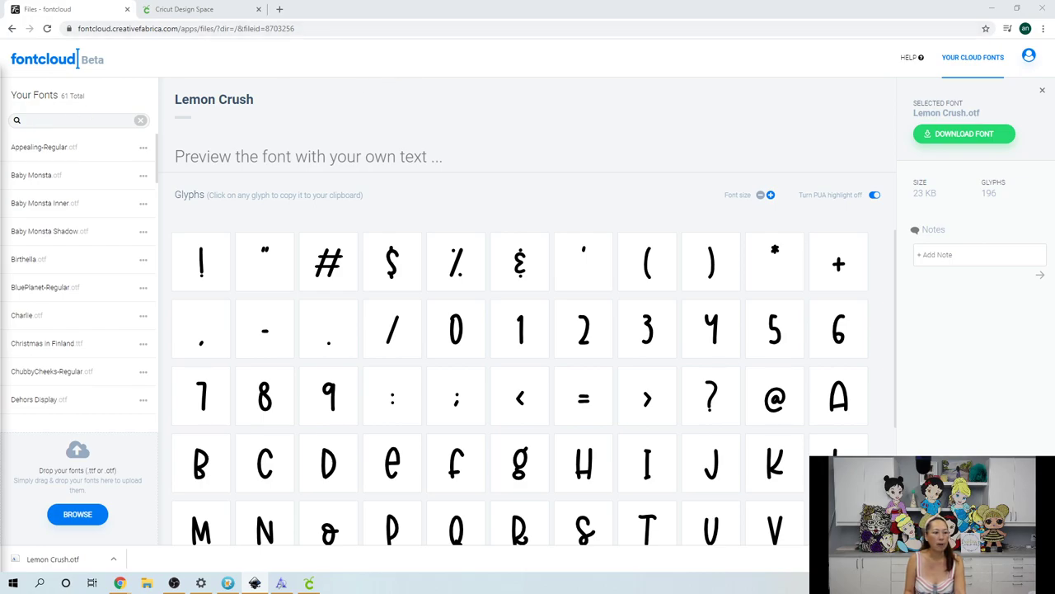
# - Create New document 1 in Inkscape via File > New and maximize its window
pyautogui.hotkey('alt', 'Tab')
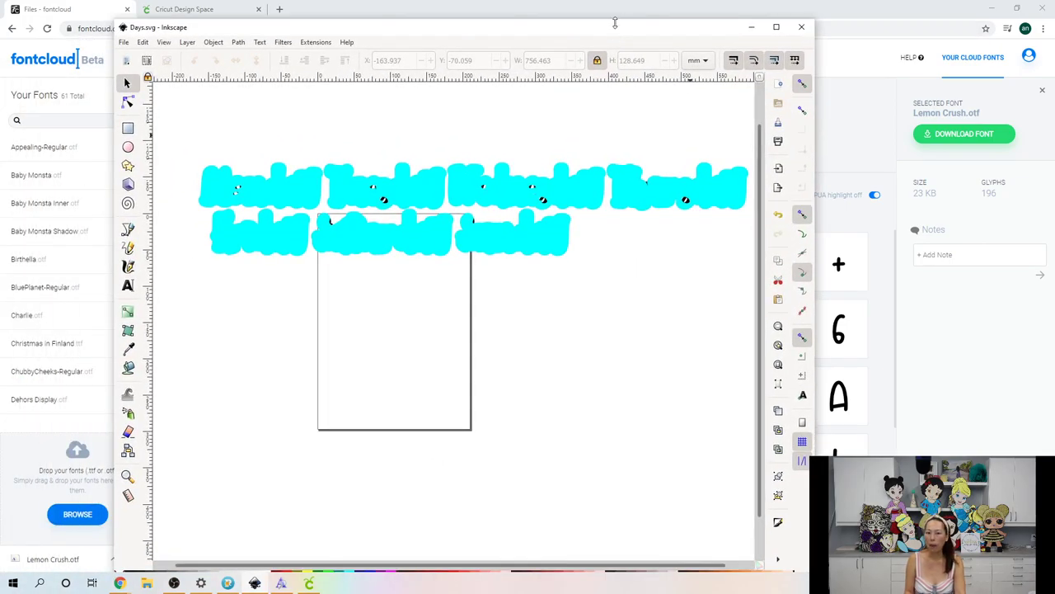
pyautogui.click(123, 42)
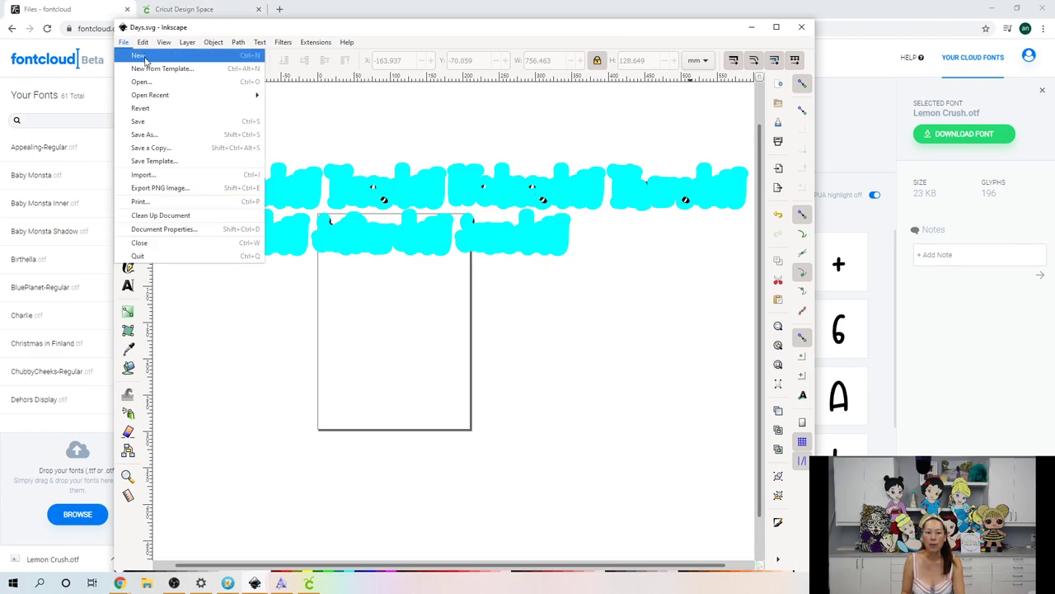
pyautogui.click(146, 60)
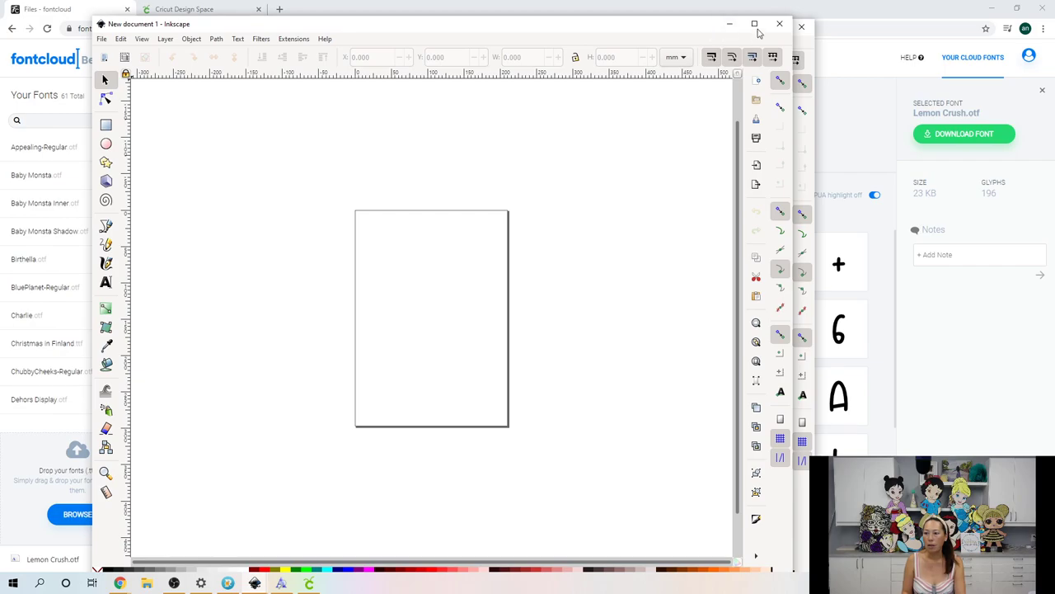
pyautogui.click(760, 29)
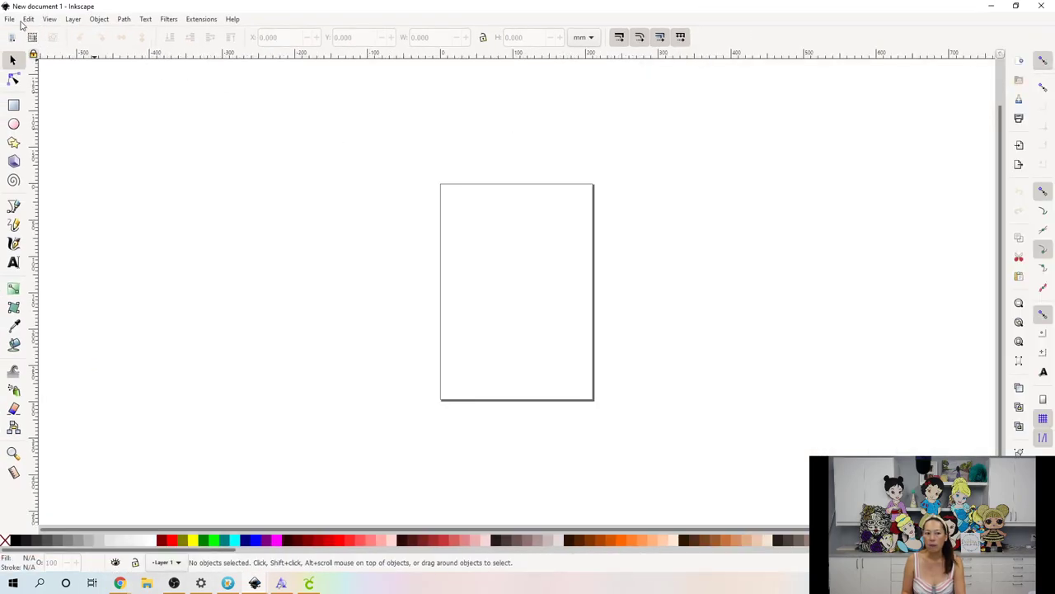
pyautogui.click(9, 19)
# - With the Text tool set to Floristya Script, type the name Charlotte in a frame on the page
pyautogui.moveTo(28, 19)
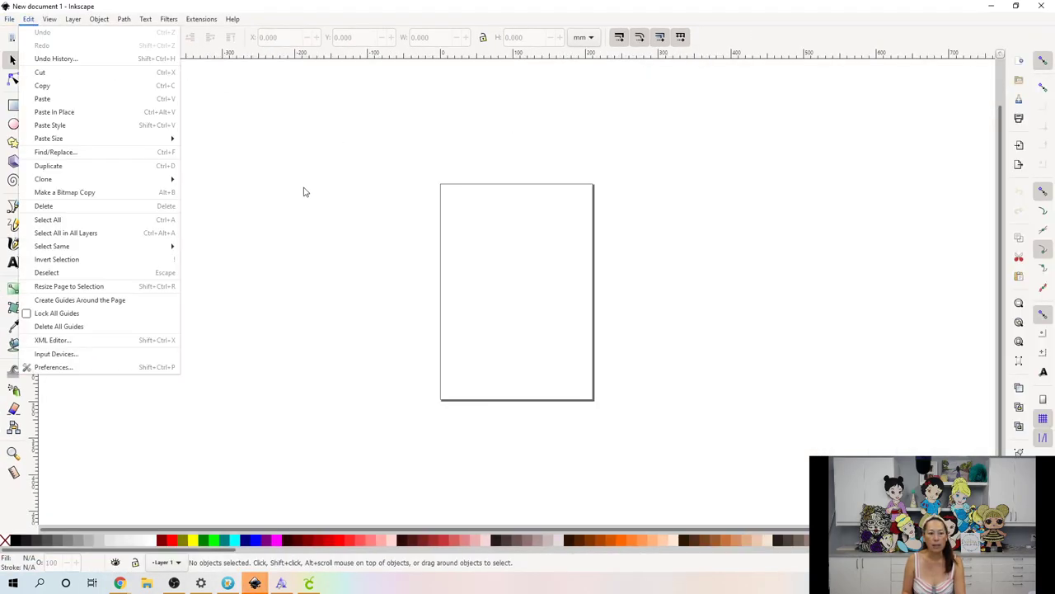
pyautogui.click(14, 266)
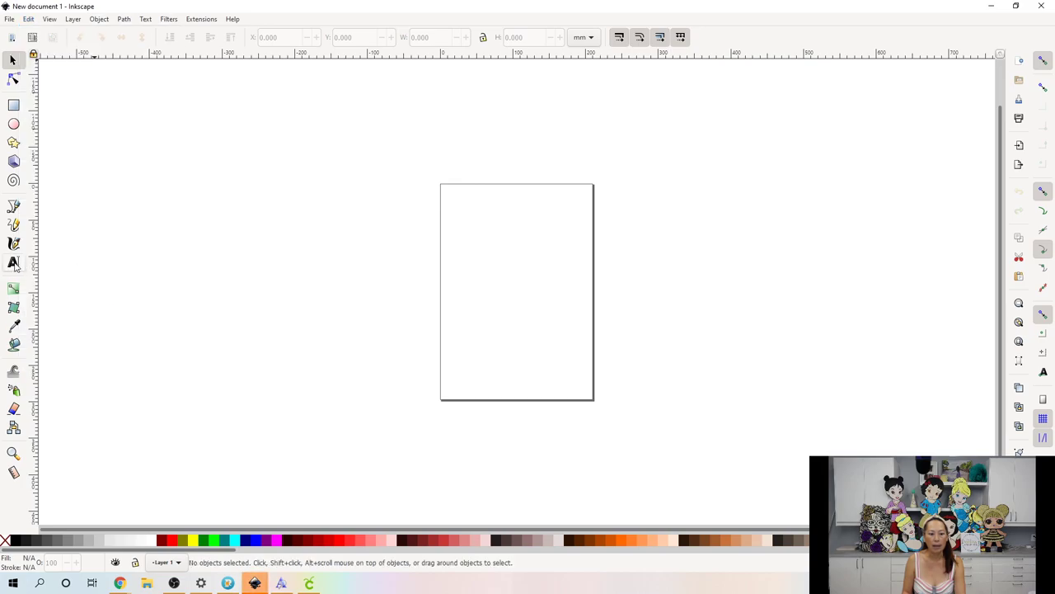
pyautogui.click(14, 263)
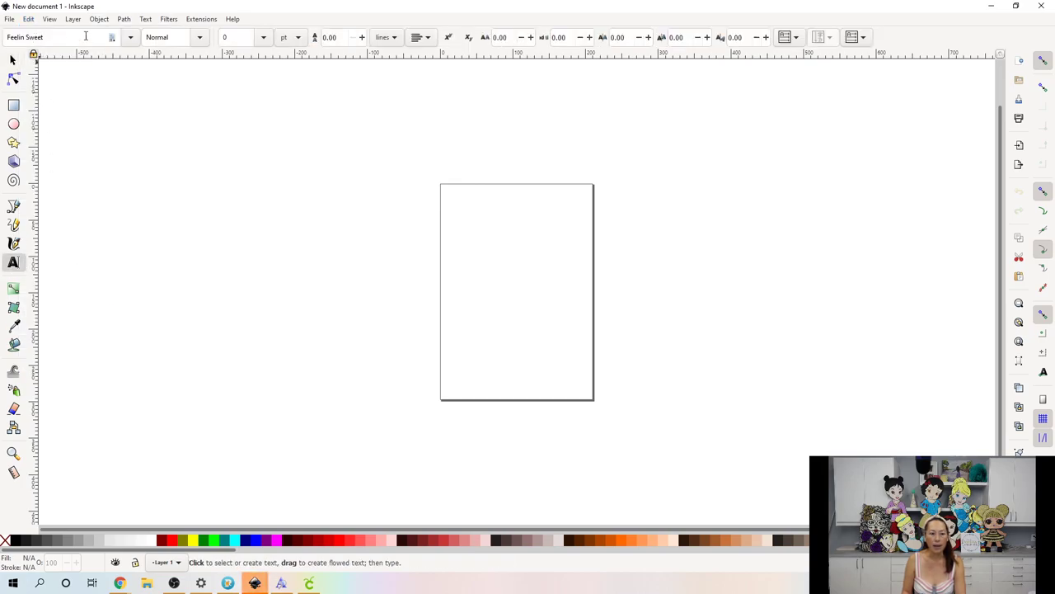
pyautogui.click(130, 37)
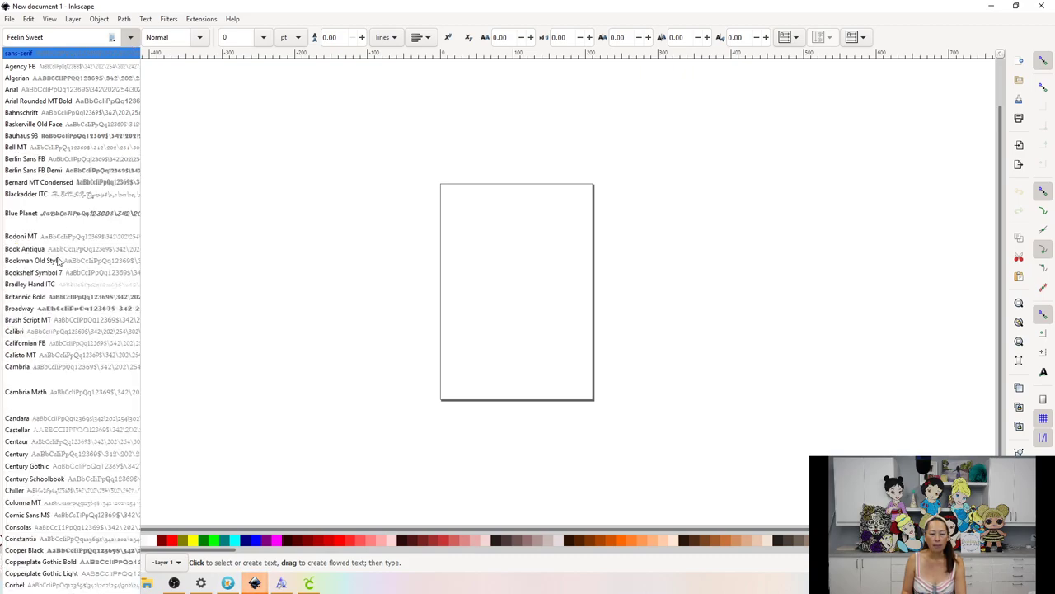
pyautogui.click(261, 256)
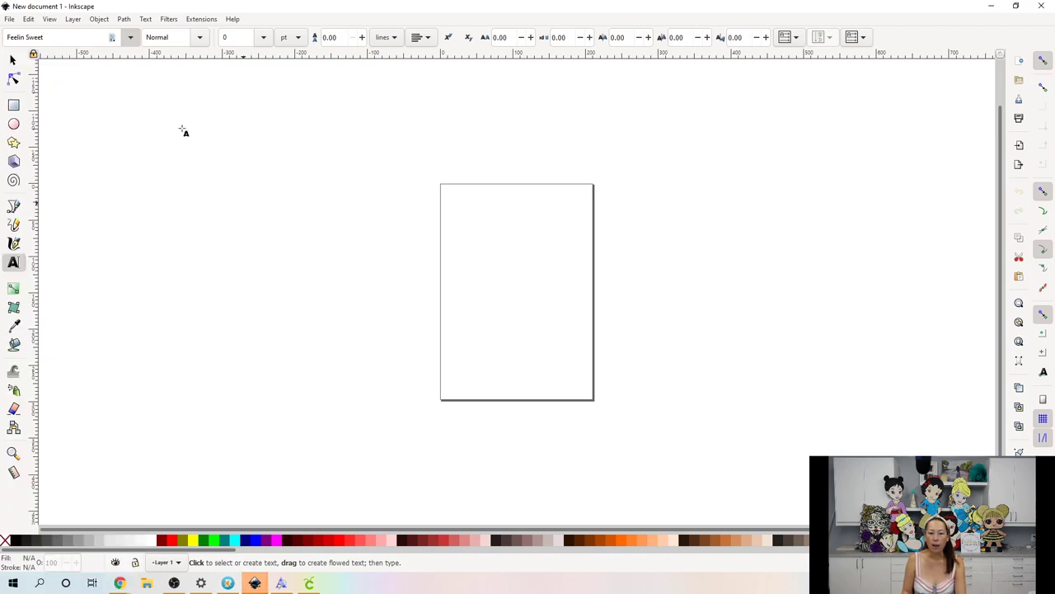
pyautogui.click(130, 37)
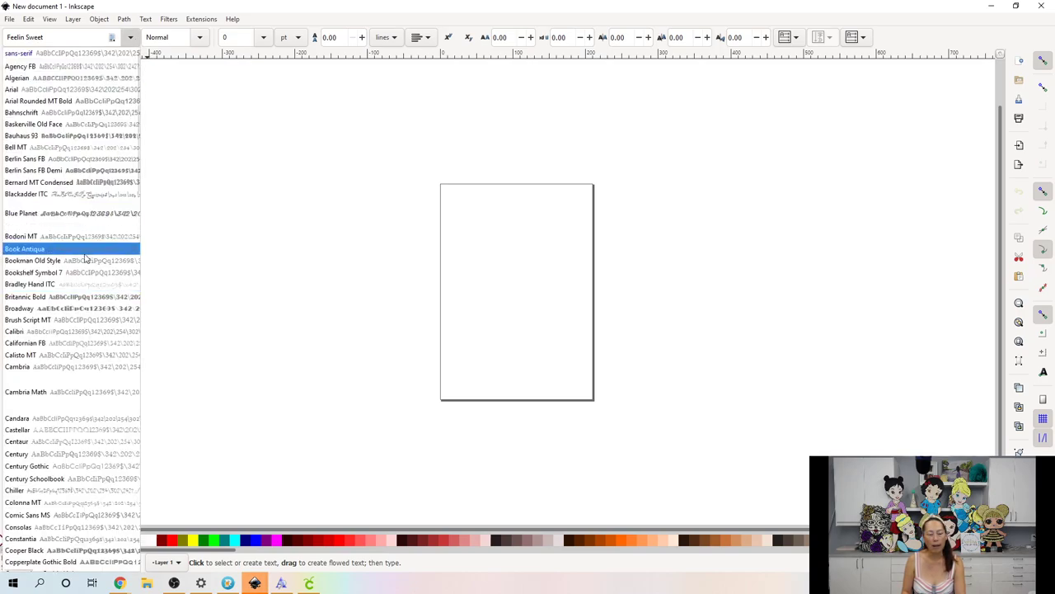
pyautogui.scroll(-3, 96, 285)
pyautogui.scroll(-5, 97, 284)
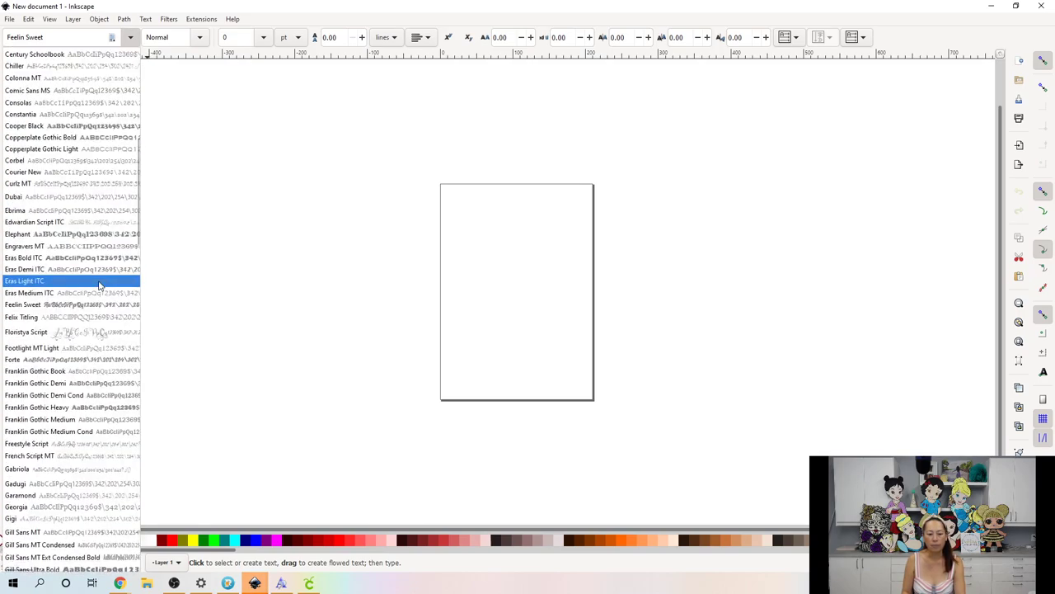
pyautogui.click(74, 331)
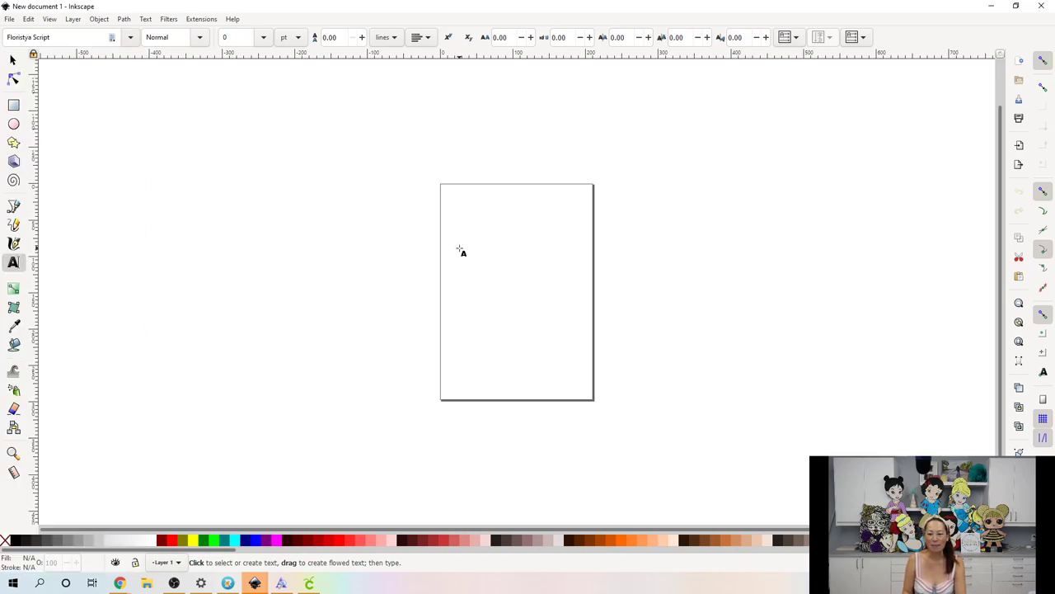
pyautogui.moveTo(460, 248); pyautogui.dragTo(703, 320)
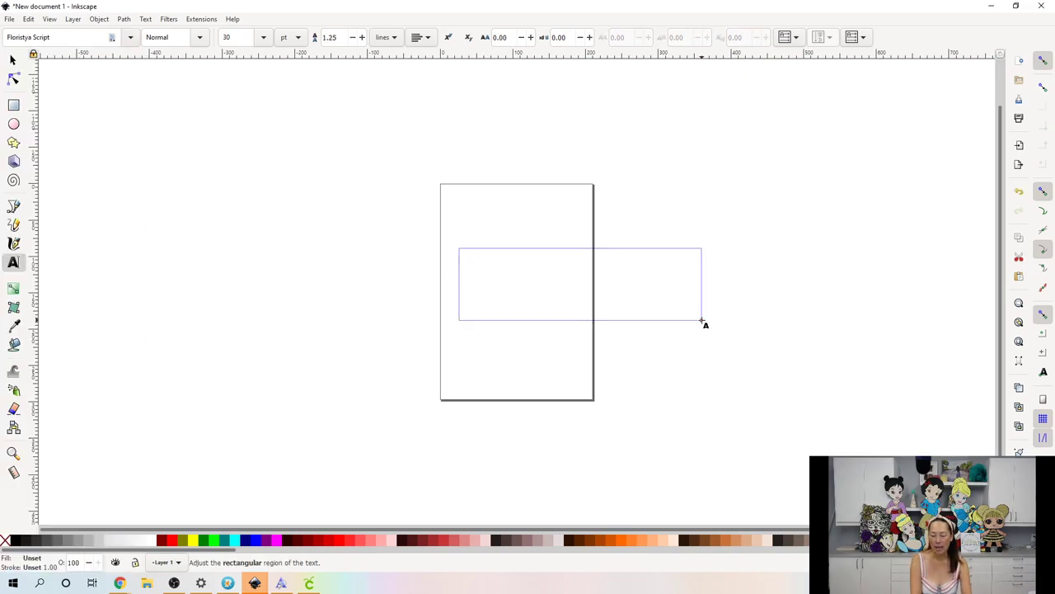
pyautogui.write('Chri')
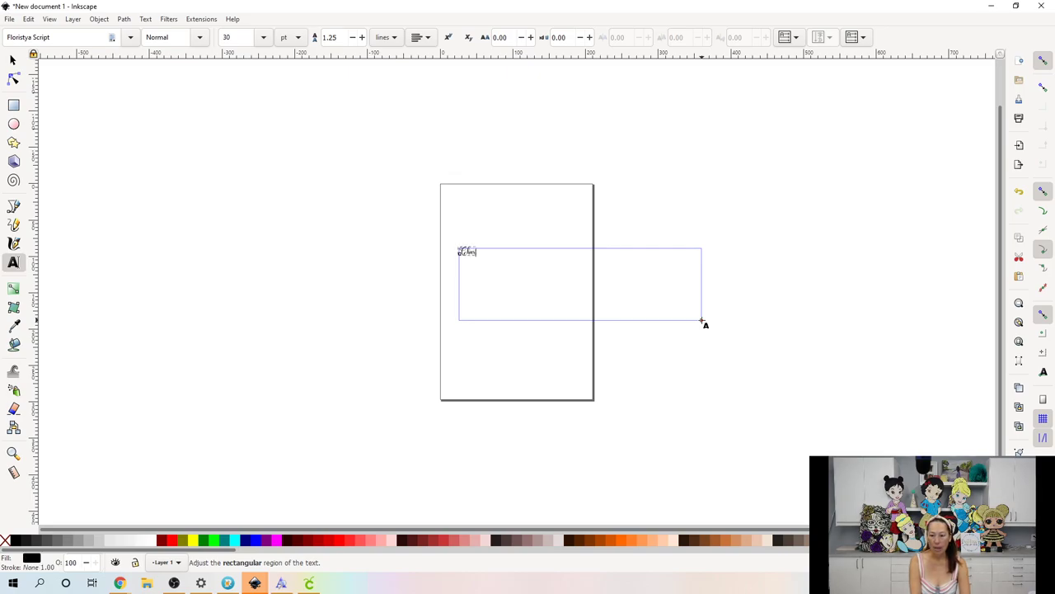
pyautogui.press('Escape')
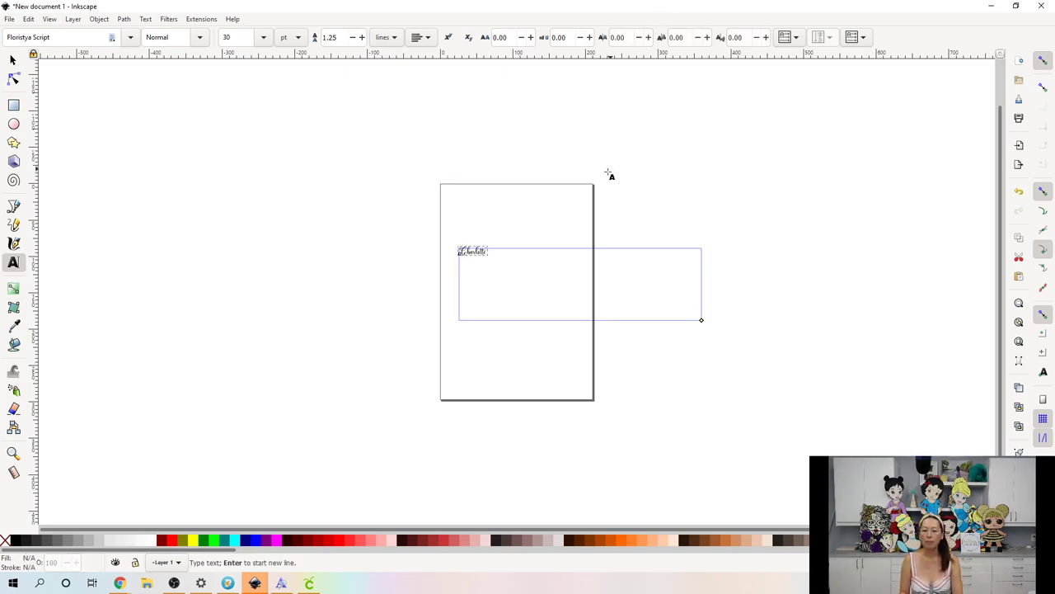
# - Scale the Charlotte text with locked proportions to about 871 × 270 mm and shift it upper left
pyautogui.click(610, 165)
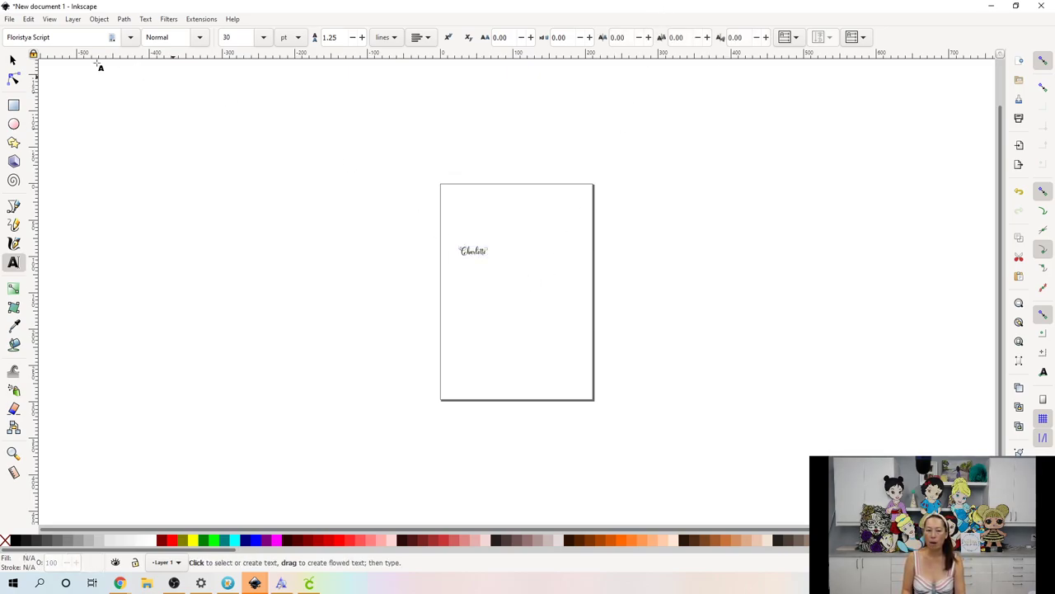
pyautogui.click(12, 61)
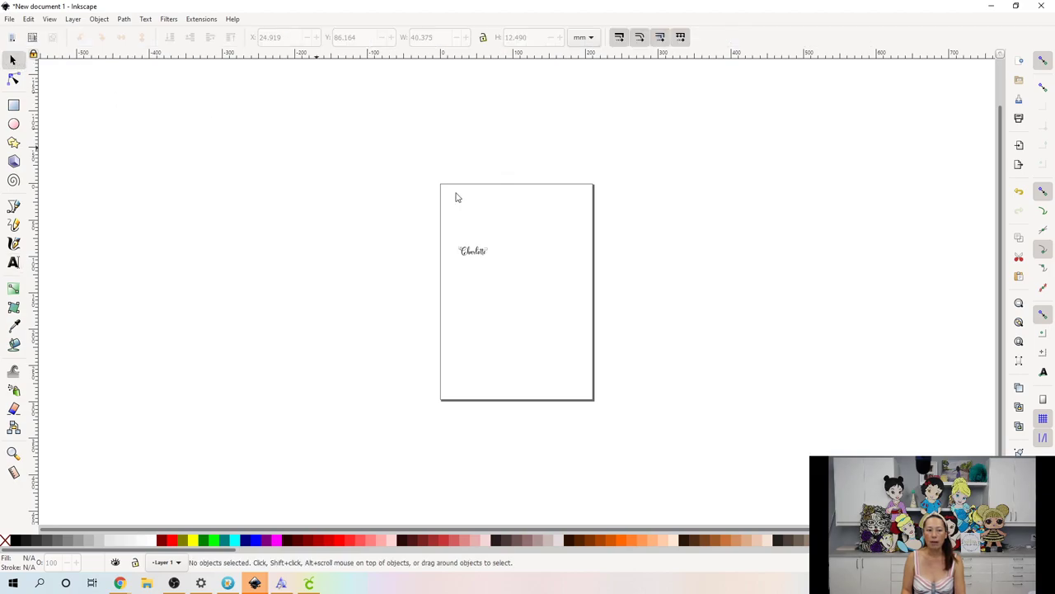
pyautogui.click(473, 255)
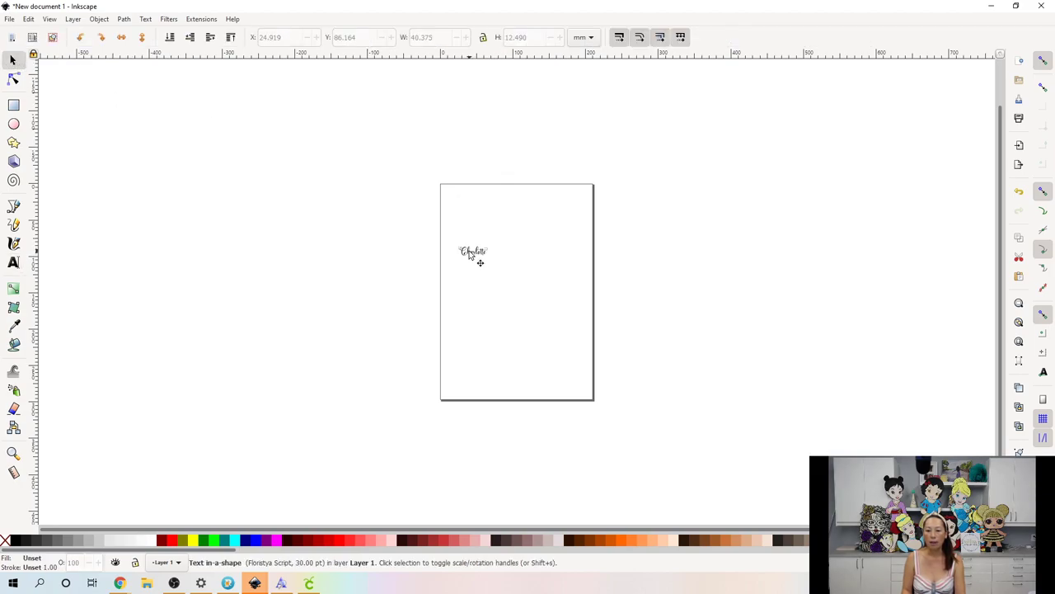
pyautogui.click(481, 37)
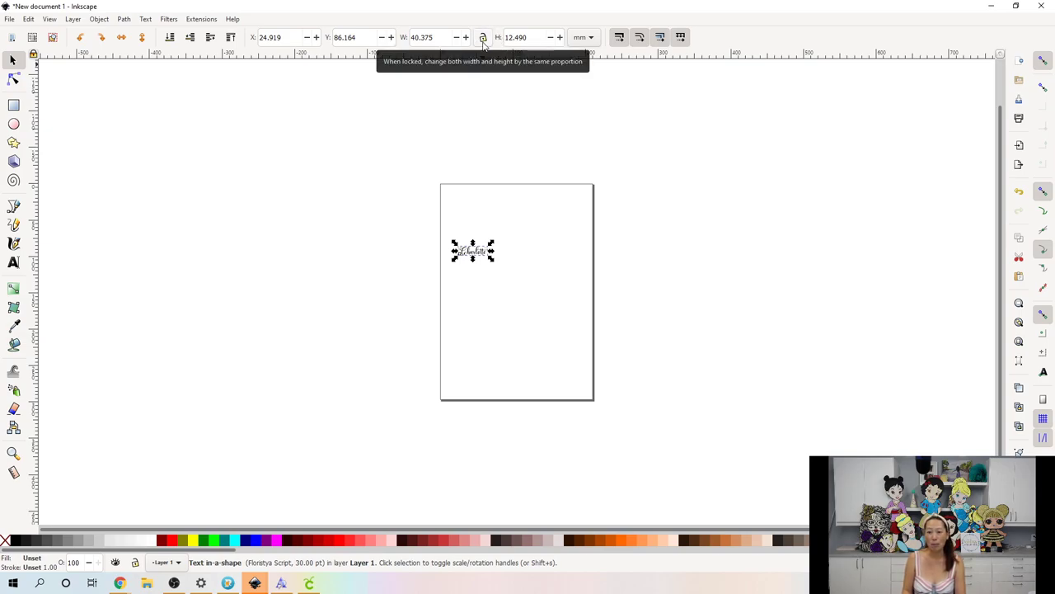
pyautogui.click(483, 39)
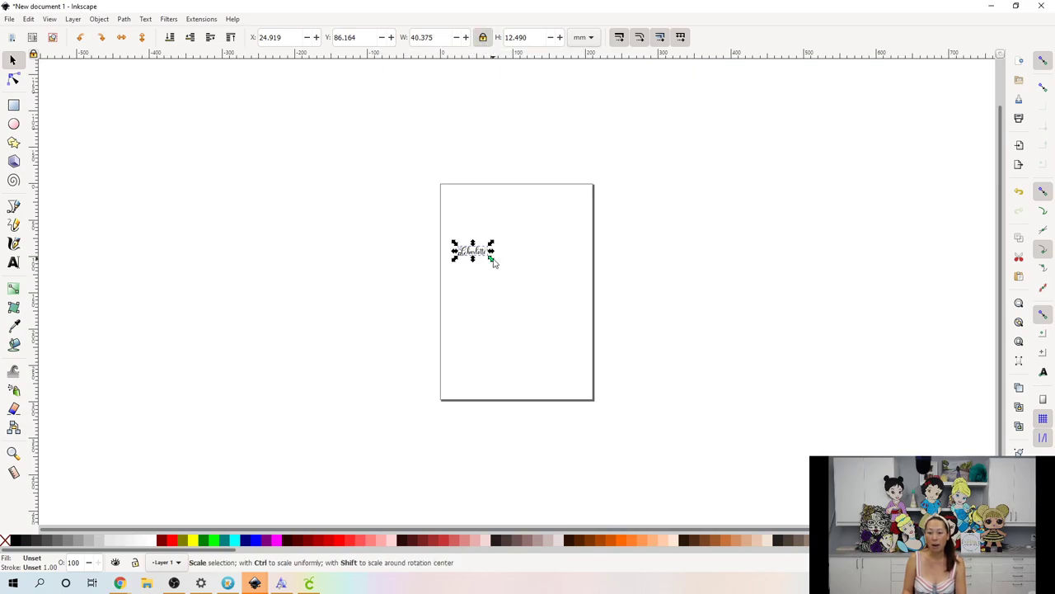
pyautogui.moveTo(492, 259); pyautogui.dragTo(871, 376)
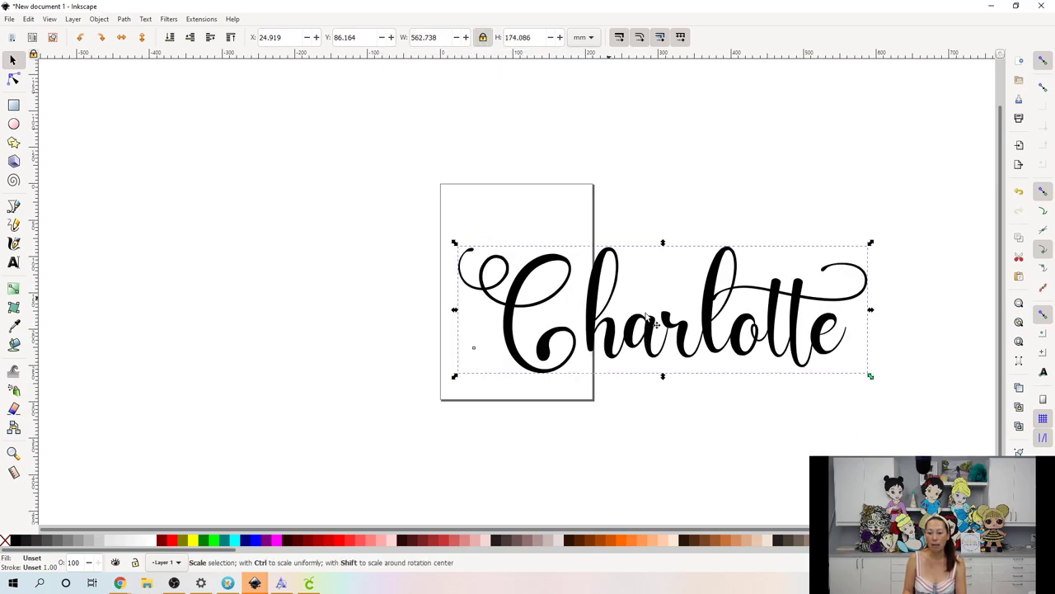
pyautogui.moveTo(644, 319); pyautogui.dragTo(167, 154)
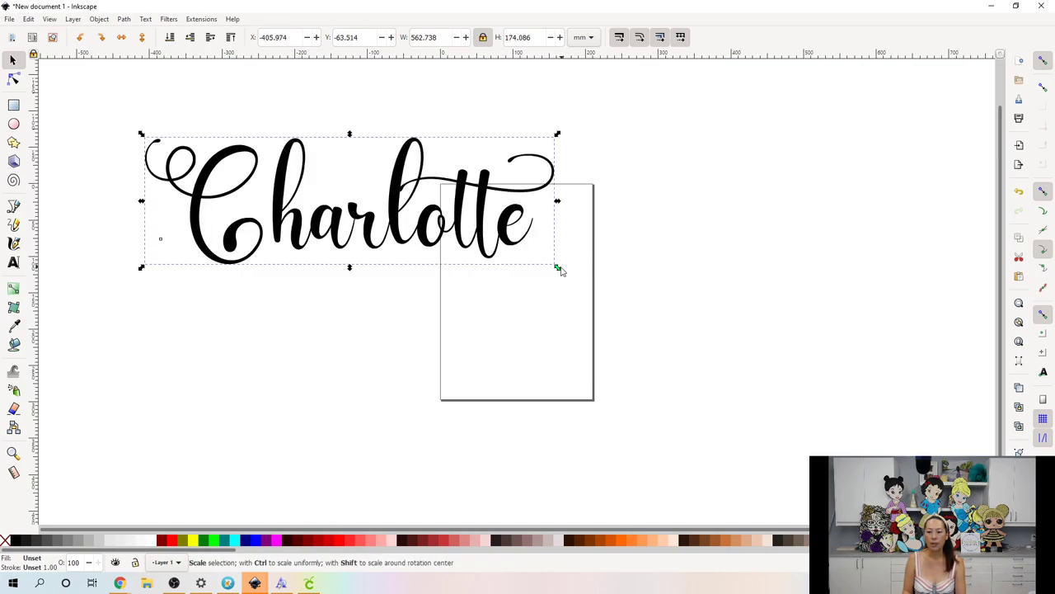
pyautogui.moveTo(557, 269); pyautogui.dragTo(783, 386)
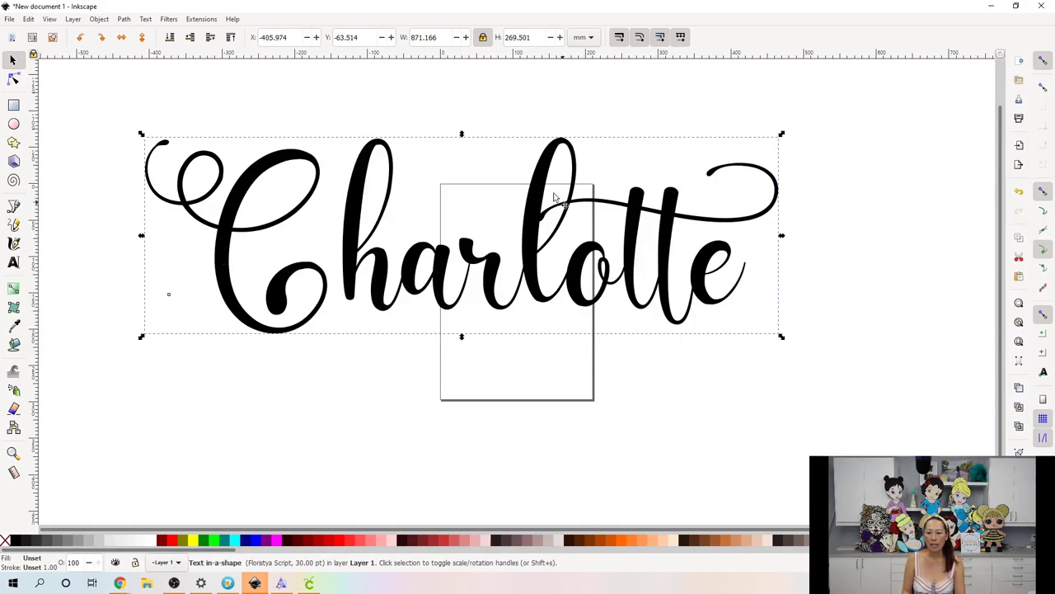
pyautogui.click(70, 99)
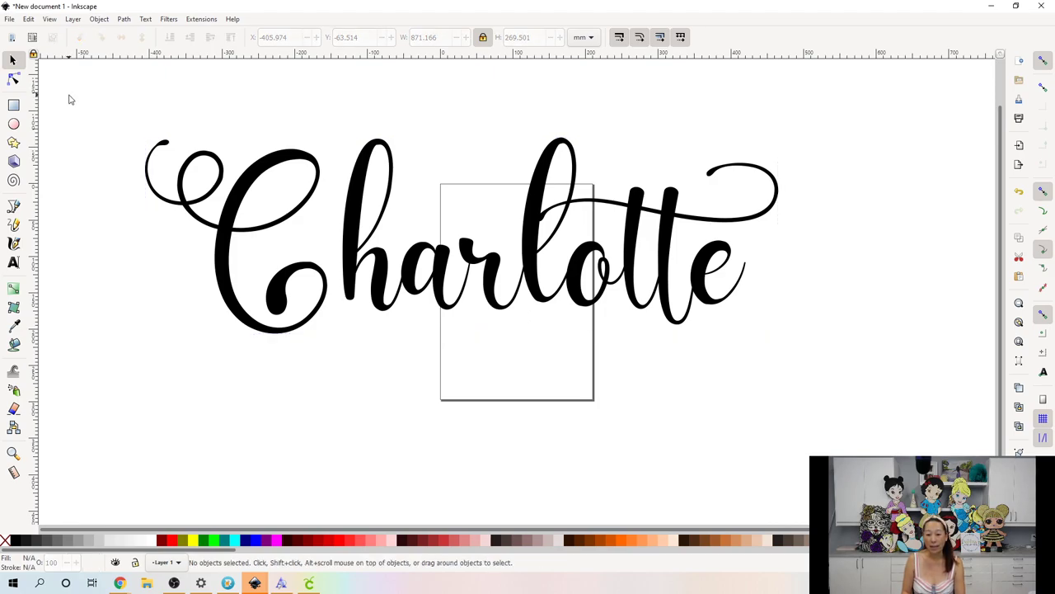
# - Paint-bucket fill 'harlotte' and the C in Fuchsia with a 20 mm grow amount
pyautogui.click(13, 346)
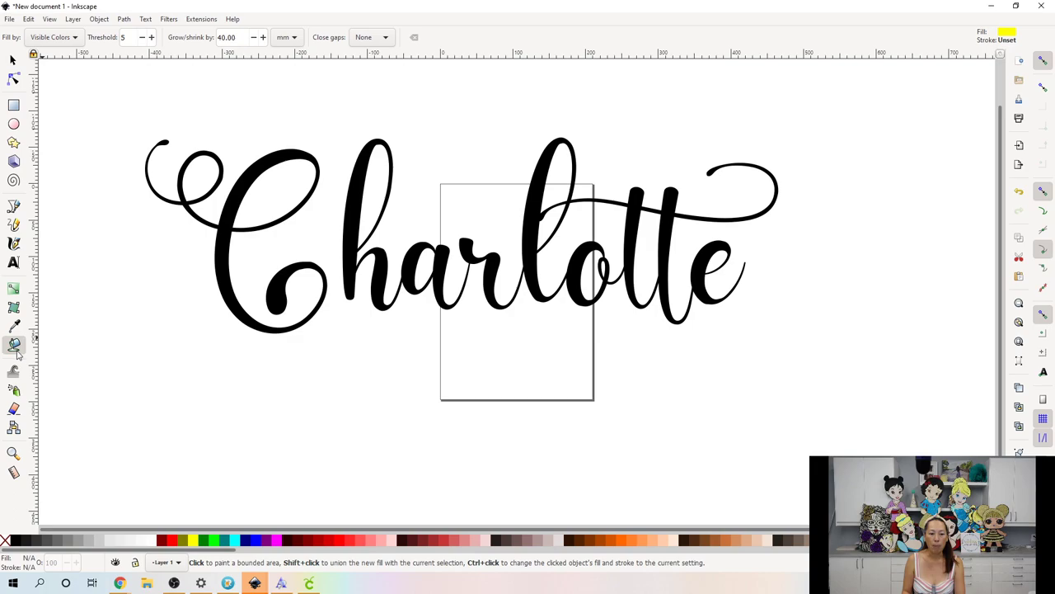
pyautogui.click(277, 541)
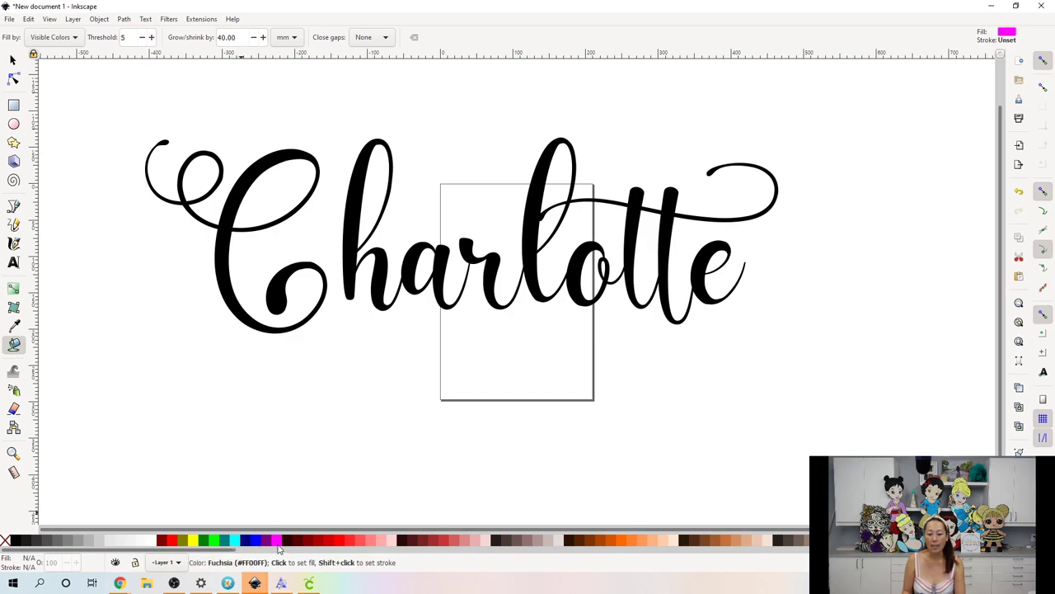
pyautogui.tripleClick(234, 38)
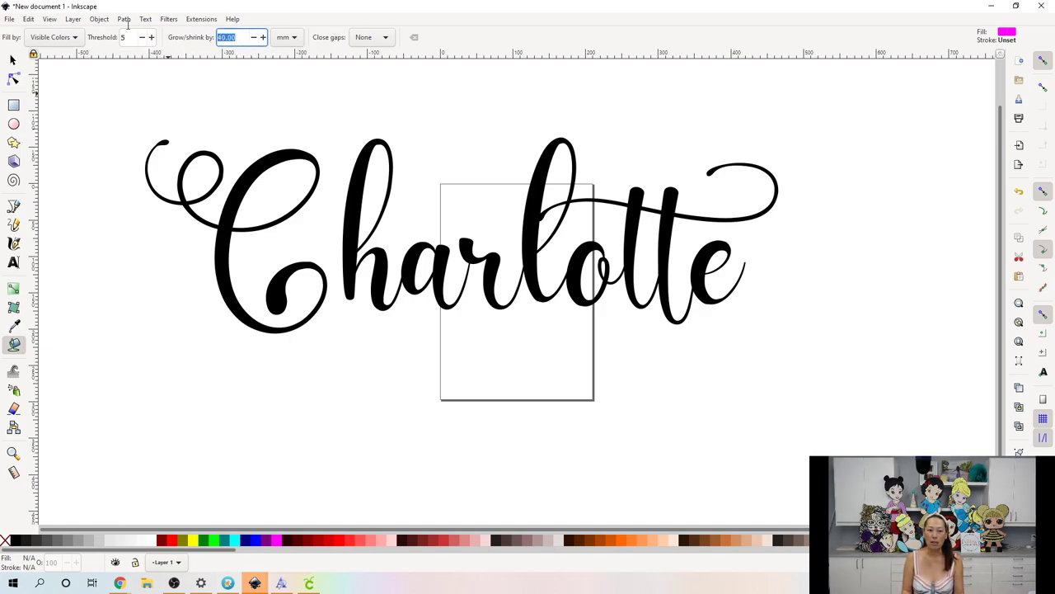
pyautogui.write('20')
pyautogui.press('Return')
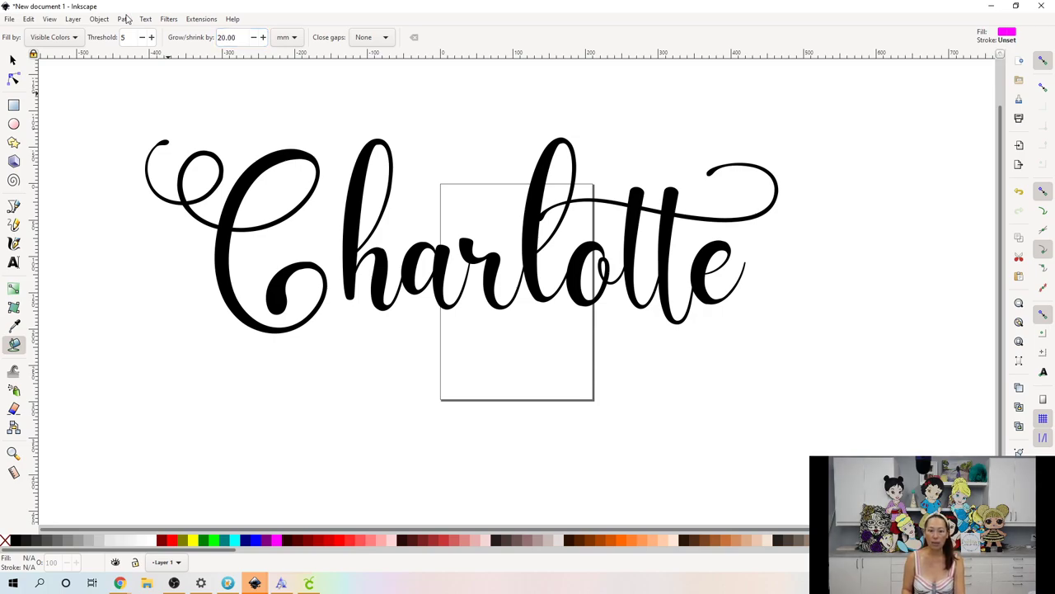
pyautogui.click(444, 251)
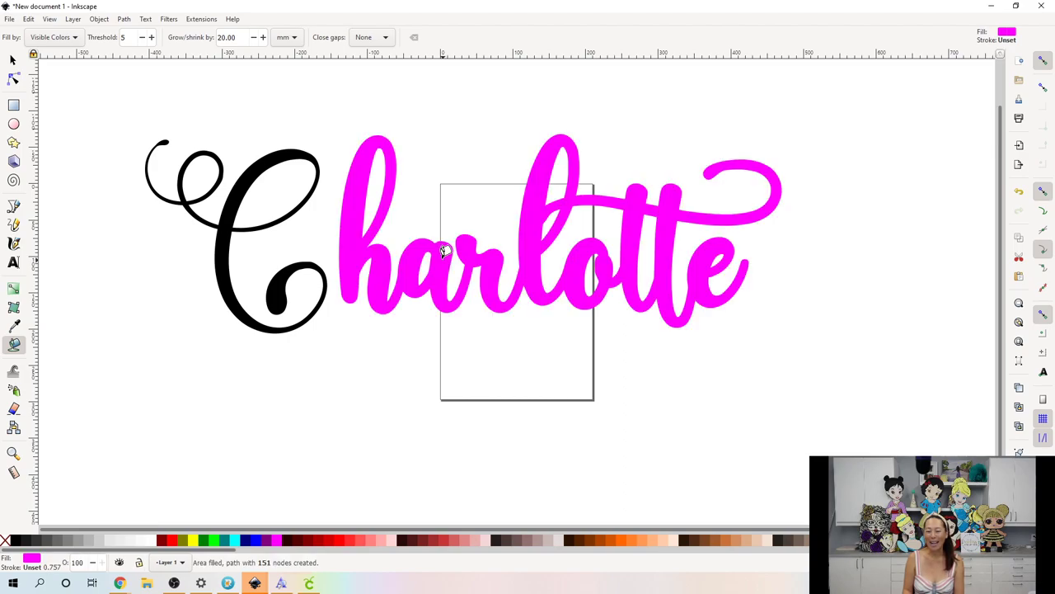
pyautogui.click(229, 212)
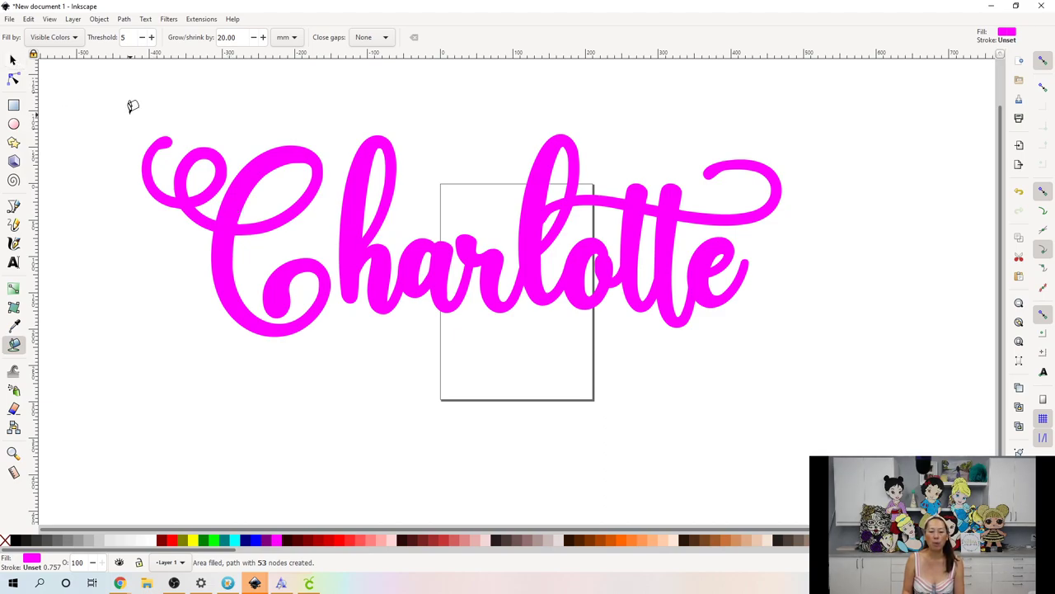
pyautogui.click(13, 62)
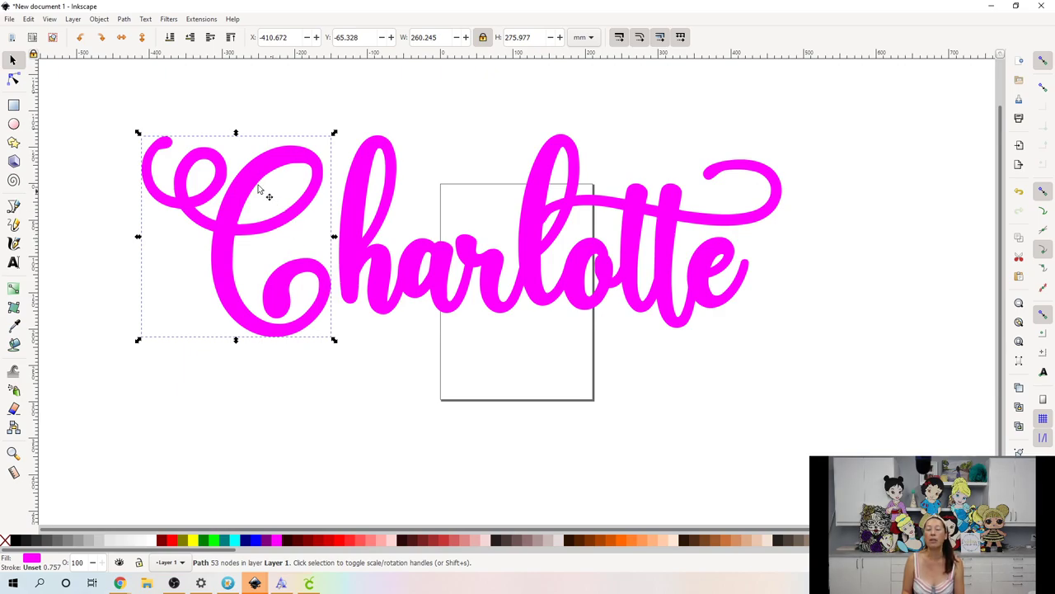
pyautogui.click(73, 107)
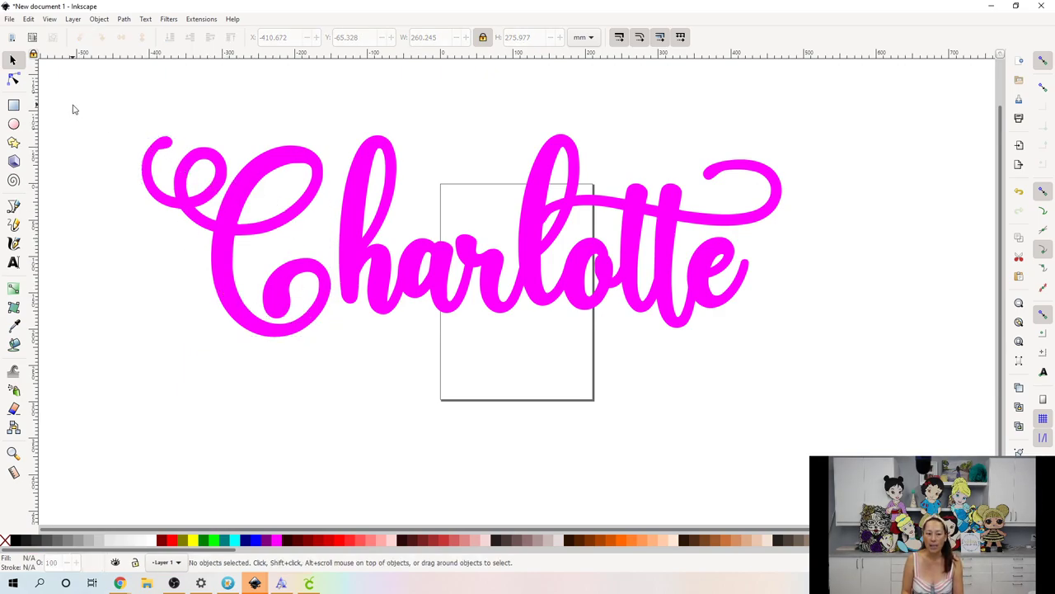
# - Paint-bucket fill the C and 'harlotte' in Aqua with a 40 mm grow amount
pyautogui.click(14, 344)
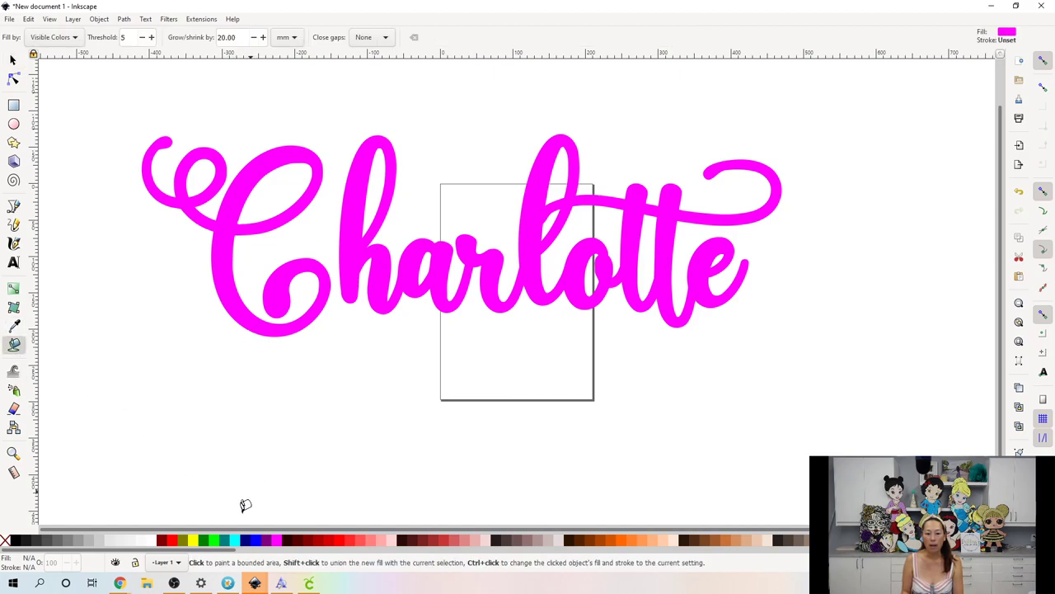
pyautogui.click(235, 541)
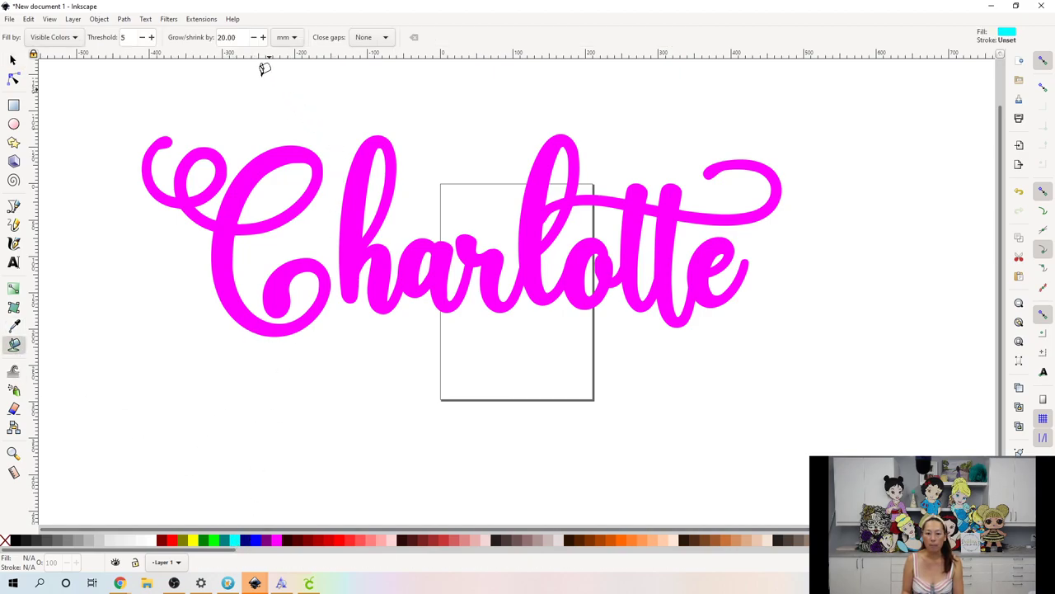
pyautogui.tripleClick(242, 39)
pyautogui.write('40')
pyautogui.press('Return')
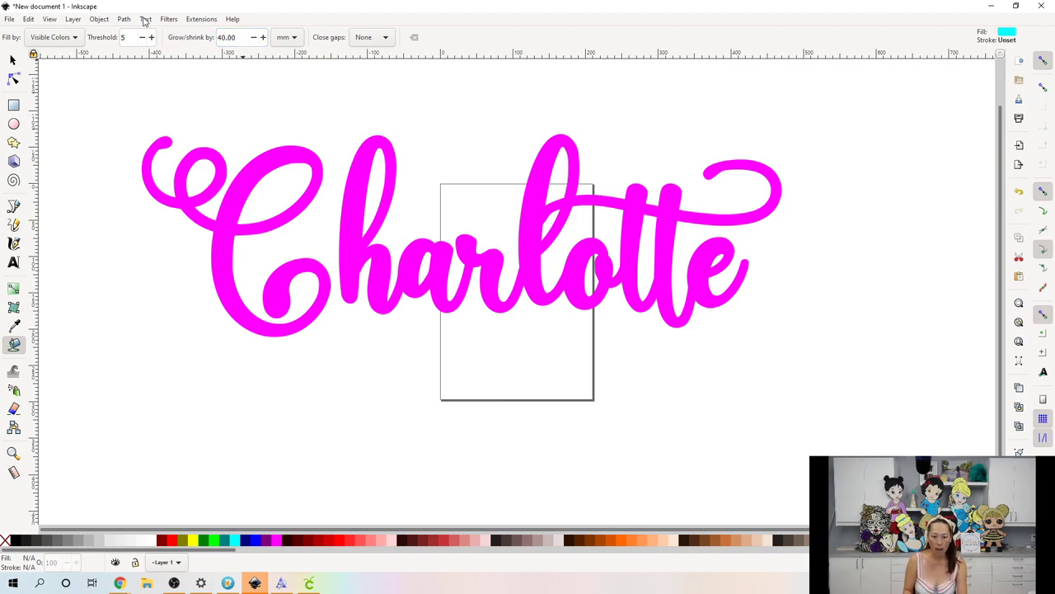
pyautogui.click(221, 240)
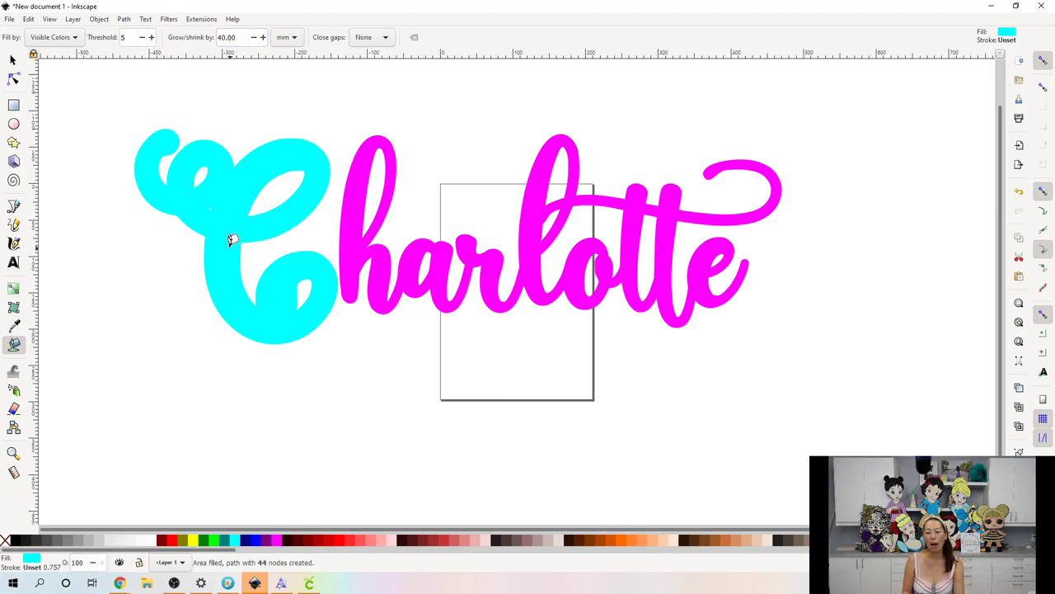
pyautogui.click(493, 256)
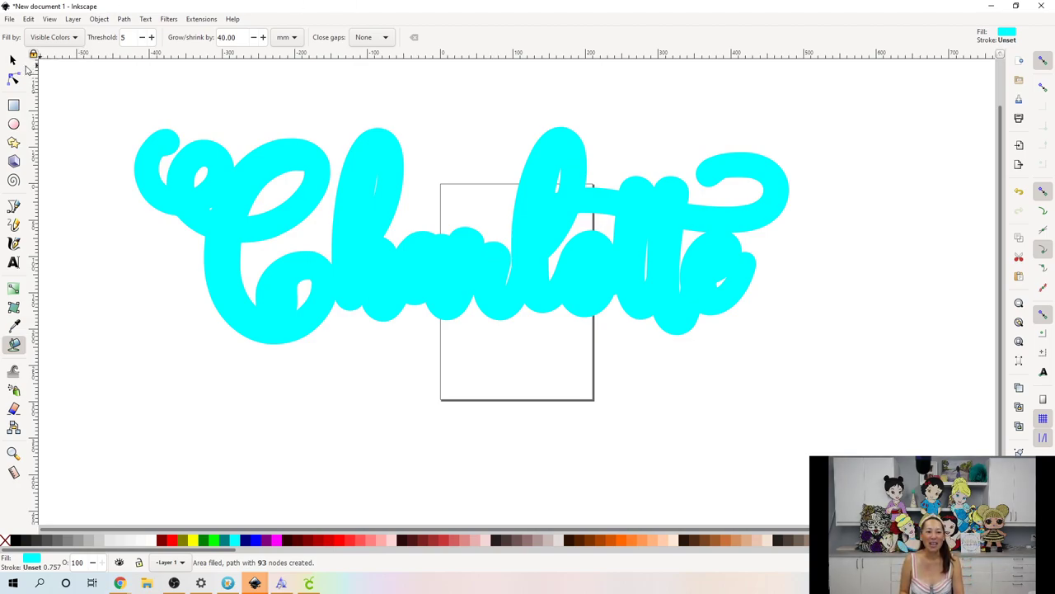
pyautogui.click(14, 62)
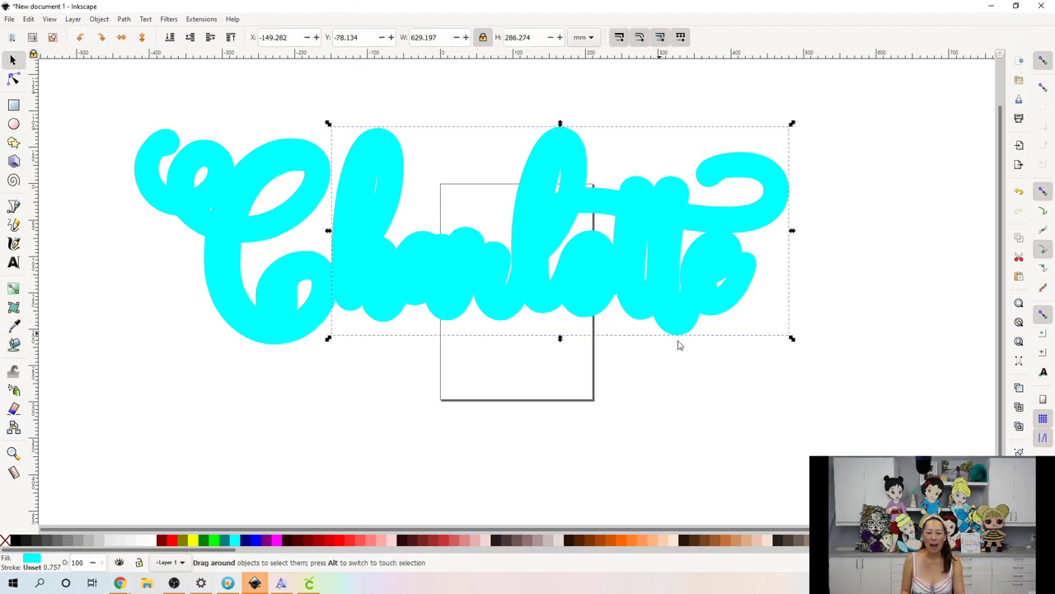
# - Select all objects in the drawing and convert them to paths
pyautogui.hotkey('ctrl', 'a')
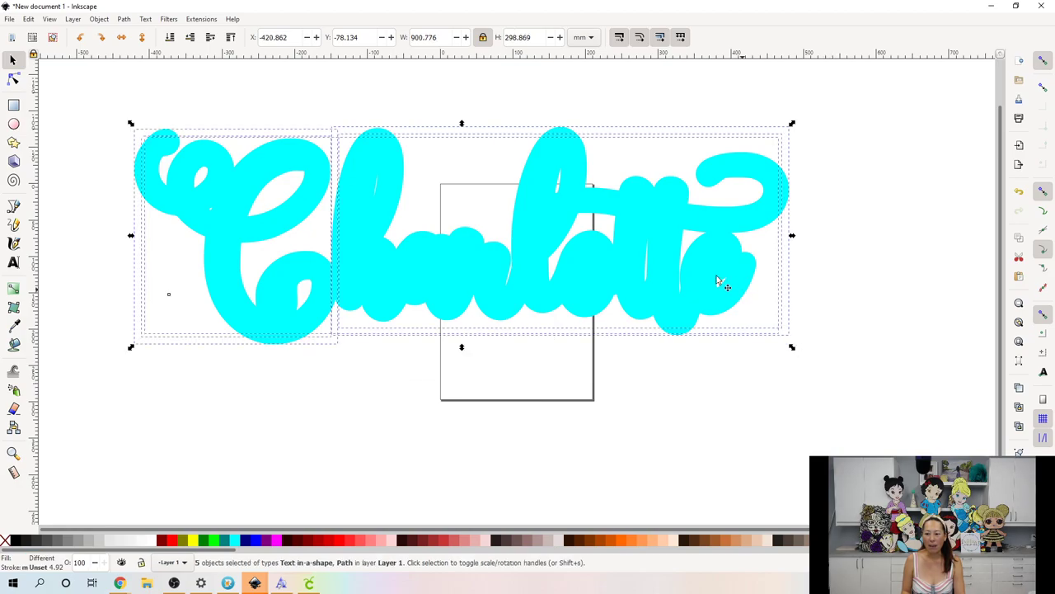
pyautogui.click(126, 21)
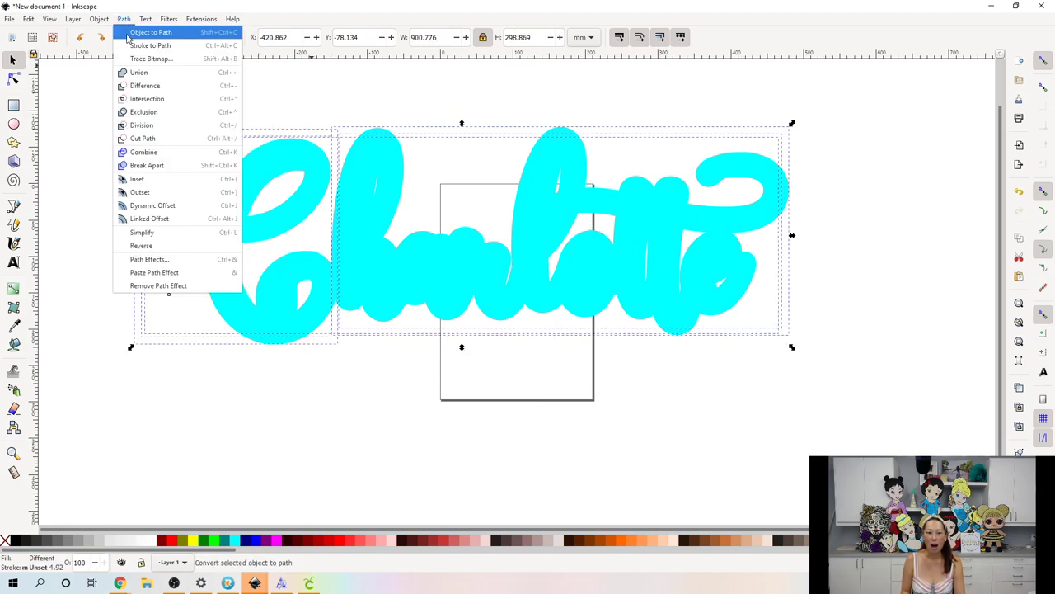
pyautogui.click(127, 35)
# - Save the drawing as Inkscape SVG named 'Charlotte offset 9.2020'
pyautogui.click(10, 21)
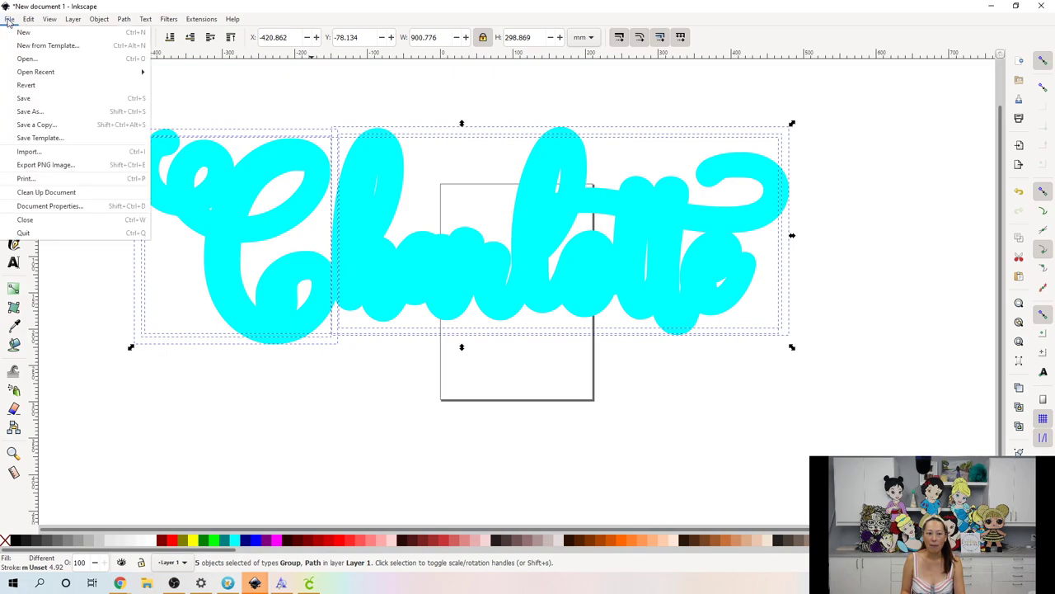
pyautogui.click(30, 112)
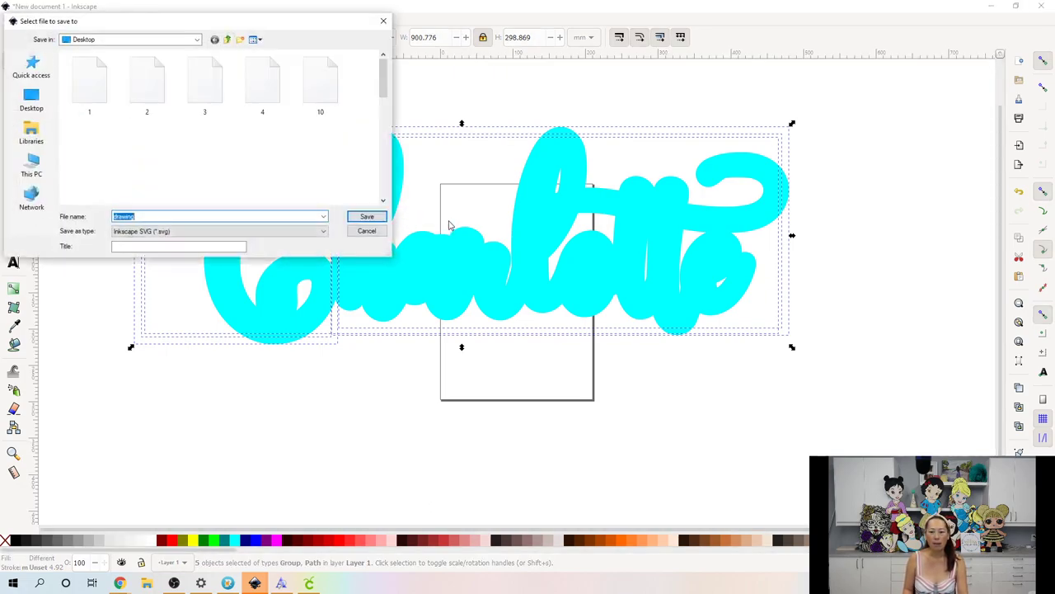
pyautogui.write('Charlotte offset')
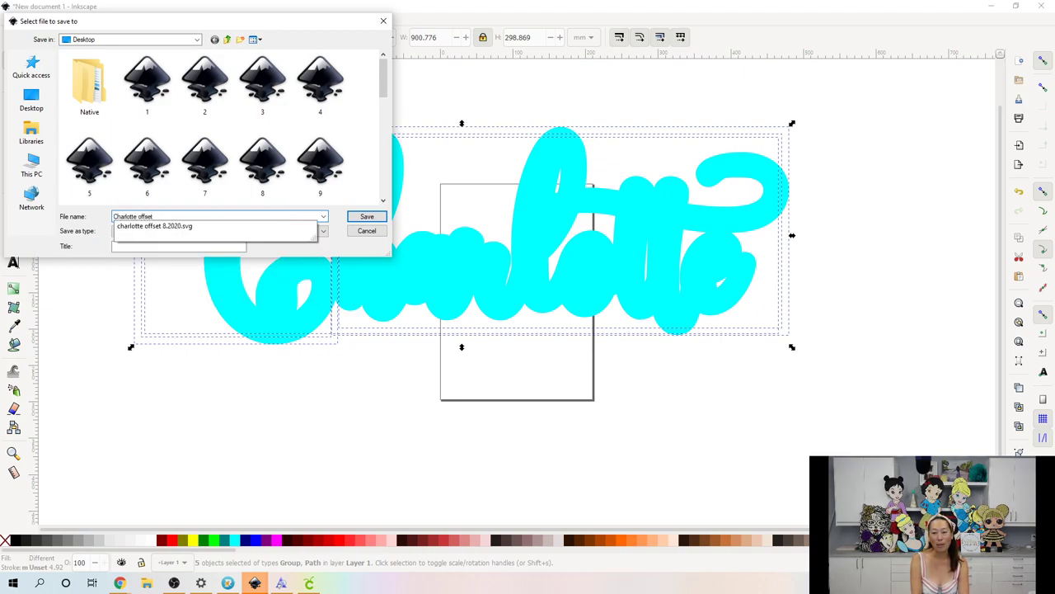
pyautogui.write(' 9.2020')
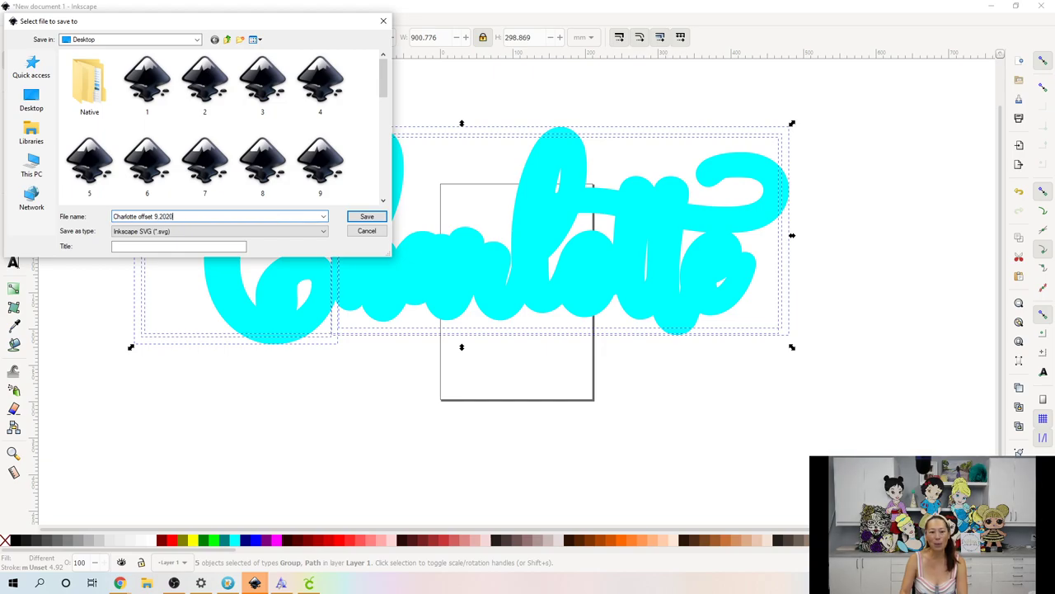
pyautogui.hotkey('ctrl', 'a')
pyautogui.press('Return')
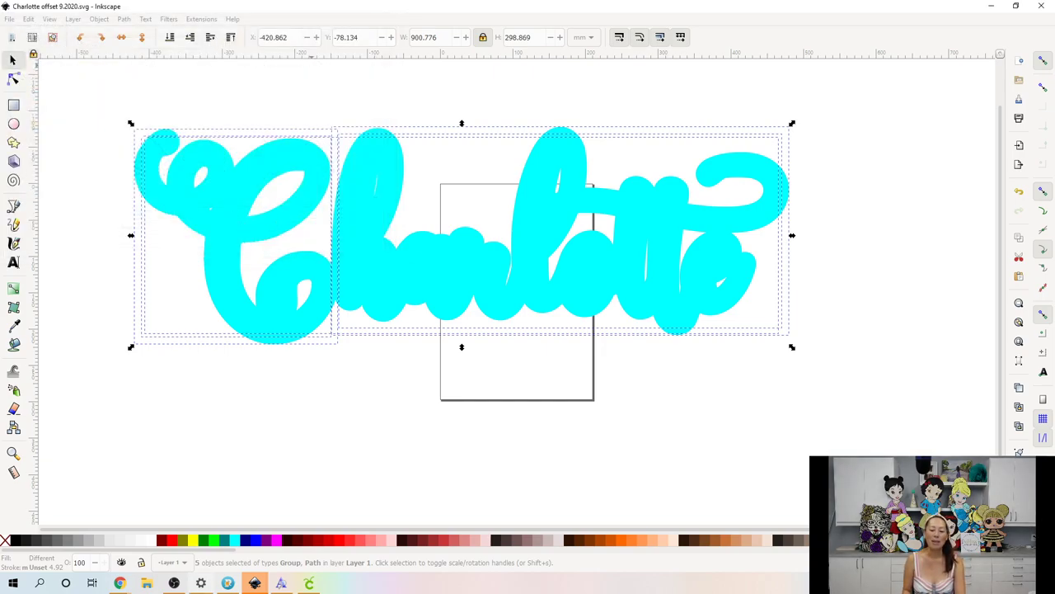
# - Quit Design Space, relaunch it, and drag its window fully into view
pyautogui.click(308, 582)
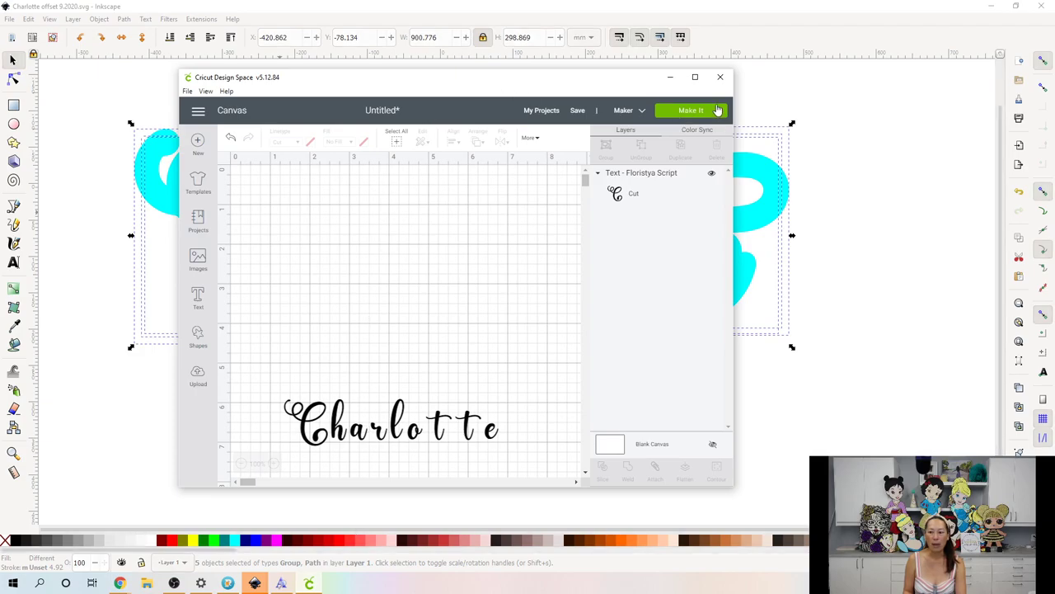
pyautogui.click(719, 79)
pyautogui.click(482, 276)
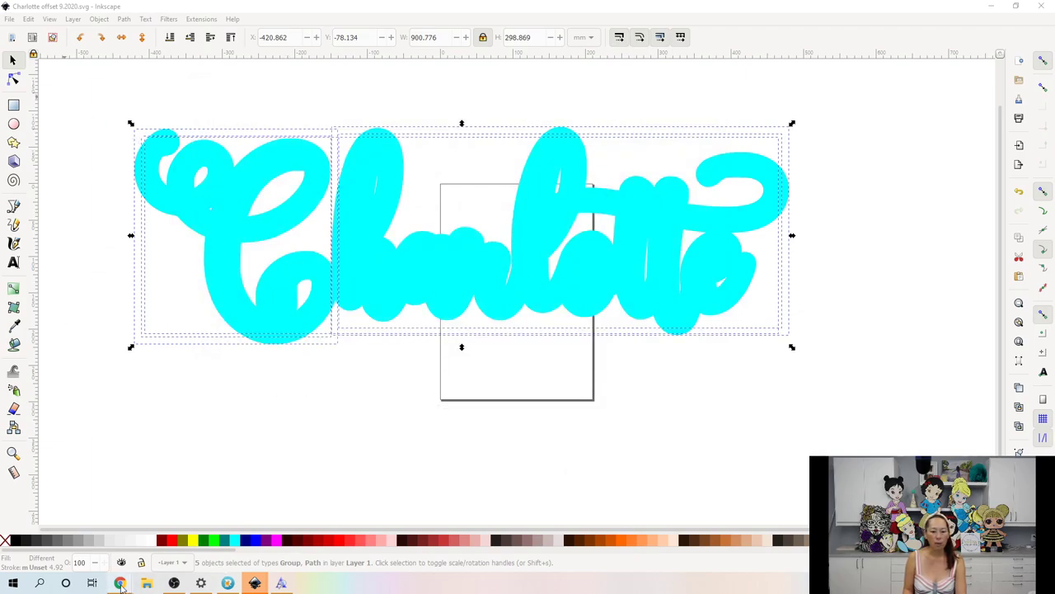
pyautogui.moveTo(124, 581)
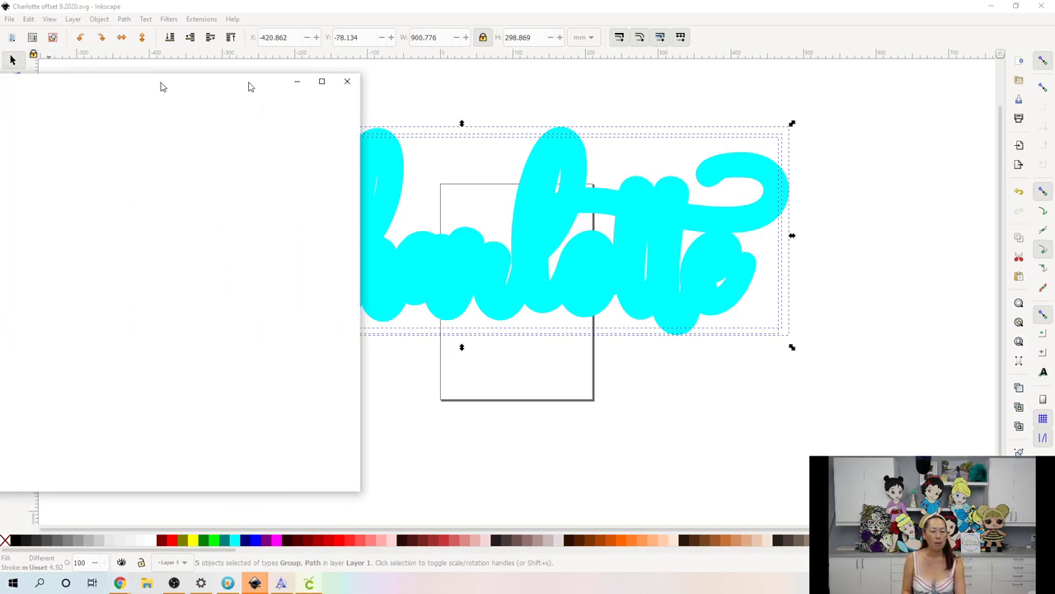
pyautogui.moveTo(160, 87); pyautogui.dragTo(620, 91)
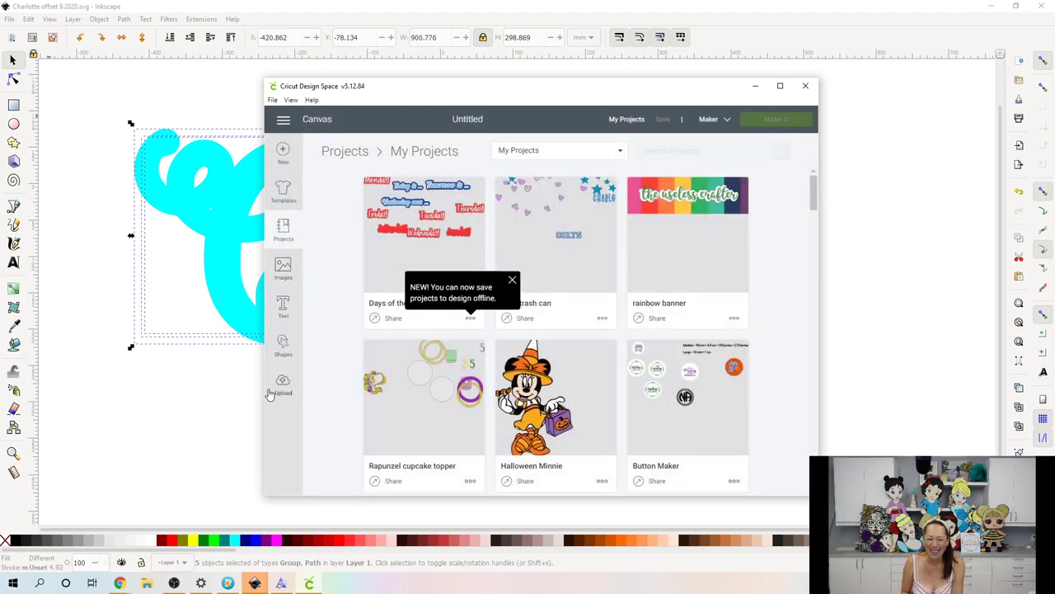
# - Upload the 'Charlotte offset 9.2020' file as an image, save it, and insert it onto the canvas
pyautogui.click(283, 384)
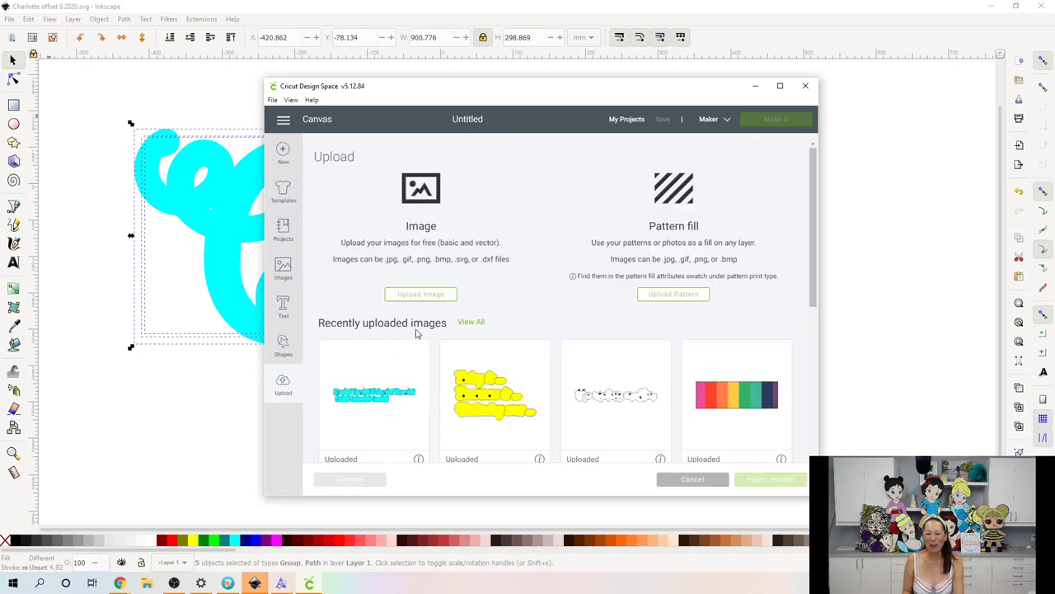
pyautogui.click(429, 295)
pyautogui.click(560, 304)
pyautogui.scroll(-1, 495, 239)
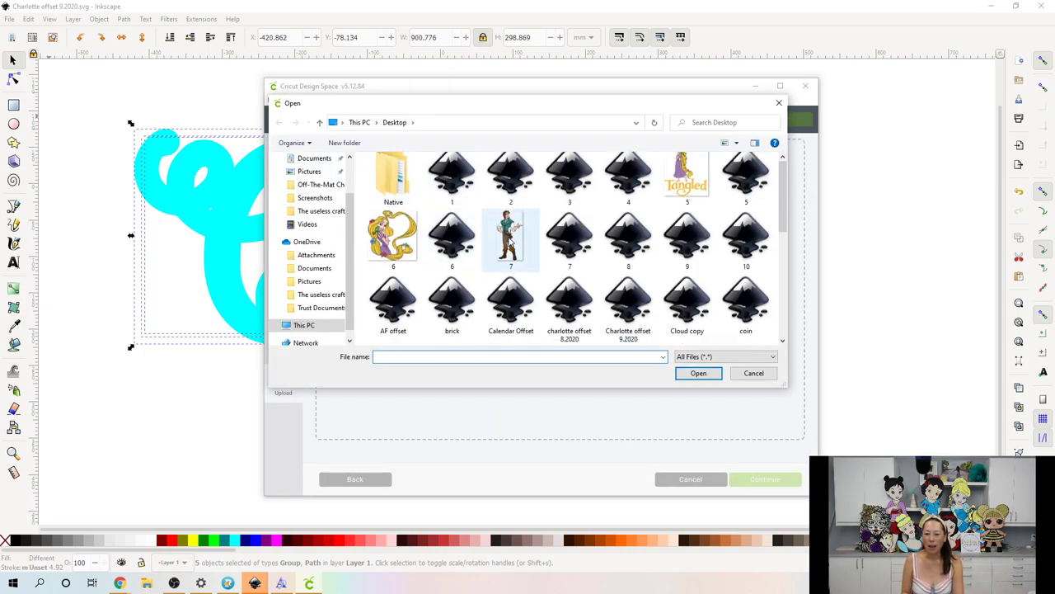
pyautogui.doubleClick(634, 241)
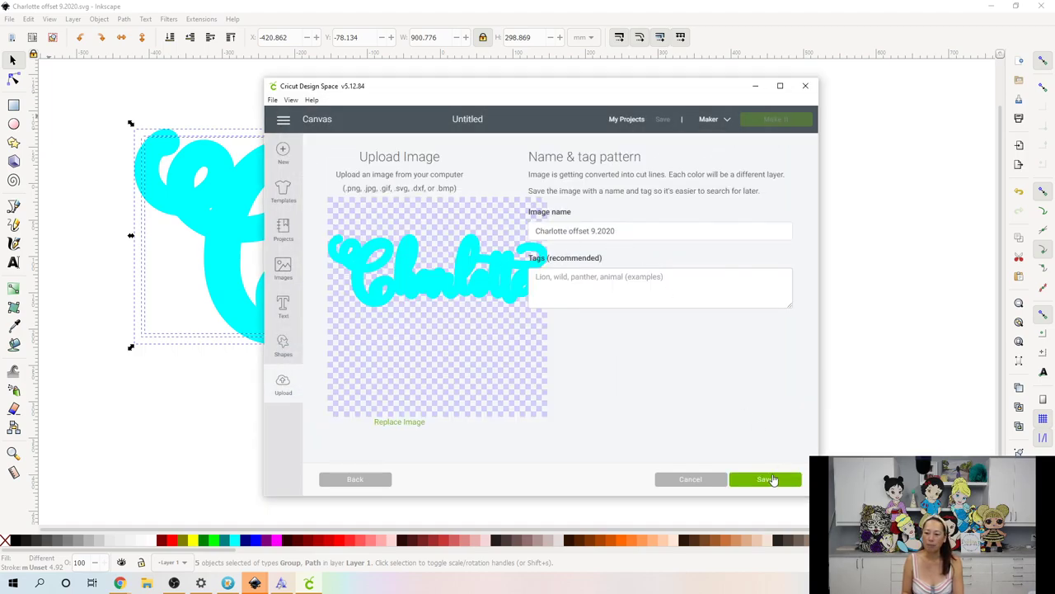
pyautogui.click(768, 479)
pyautogui.click(362, 412)
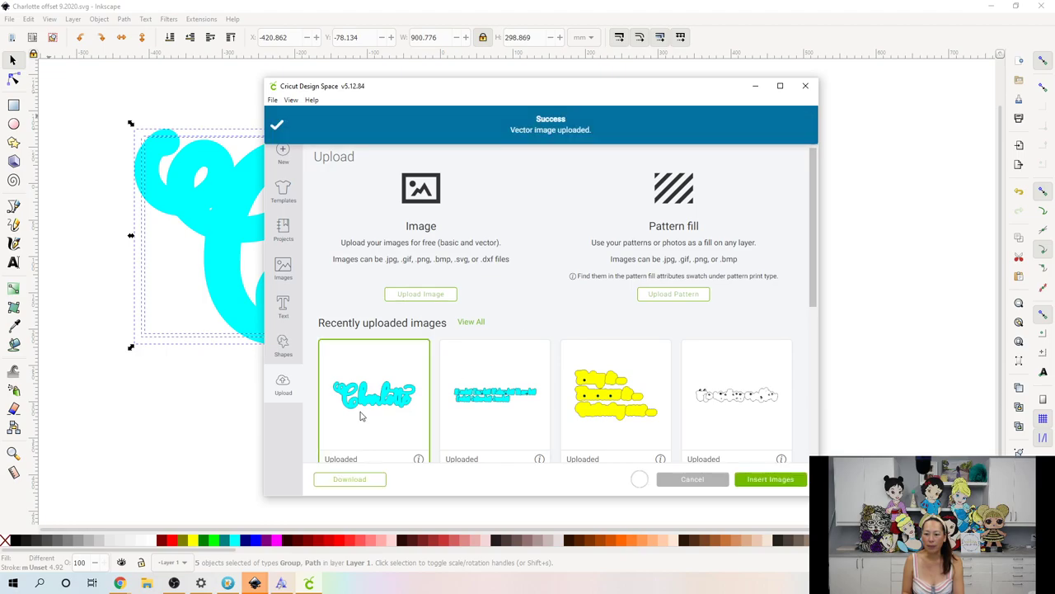
pyautogui.click(770, 479)
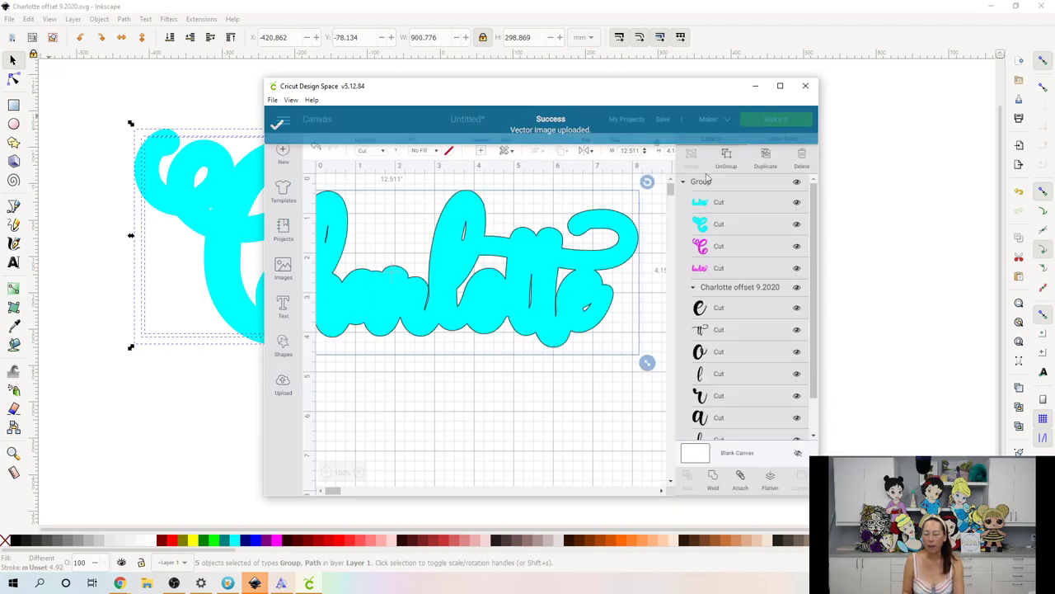
# - Maximize Design Space, center the Charlotte design on the canvas, and ungroup it into five layers
pyautogui.scroll(-2, 803, 272)
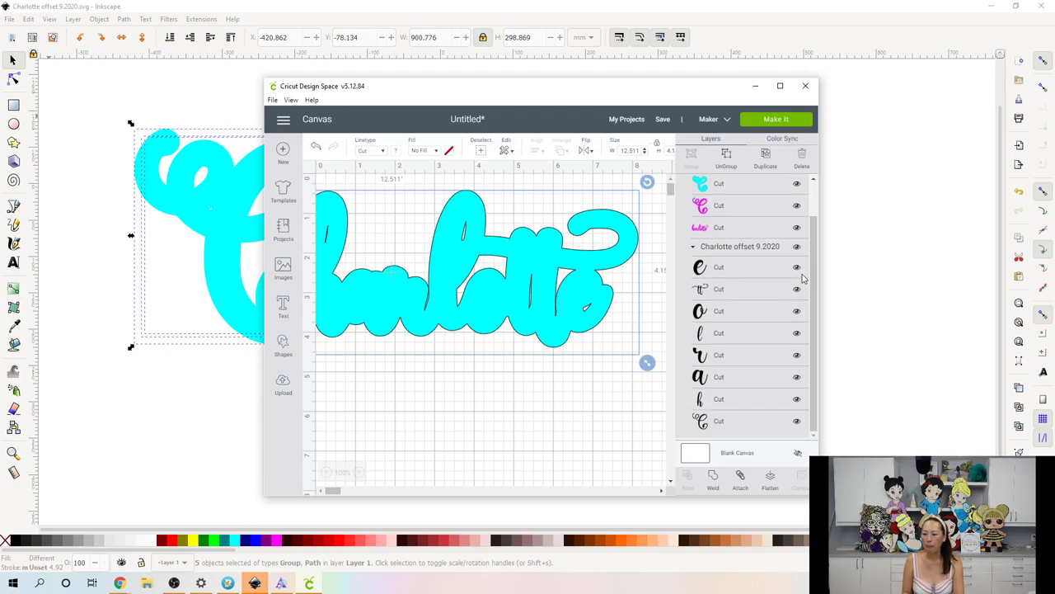
pyautogui.click(780, 85)
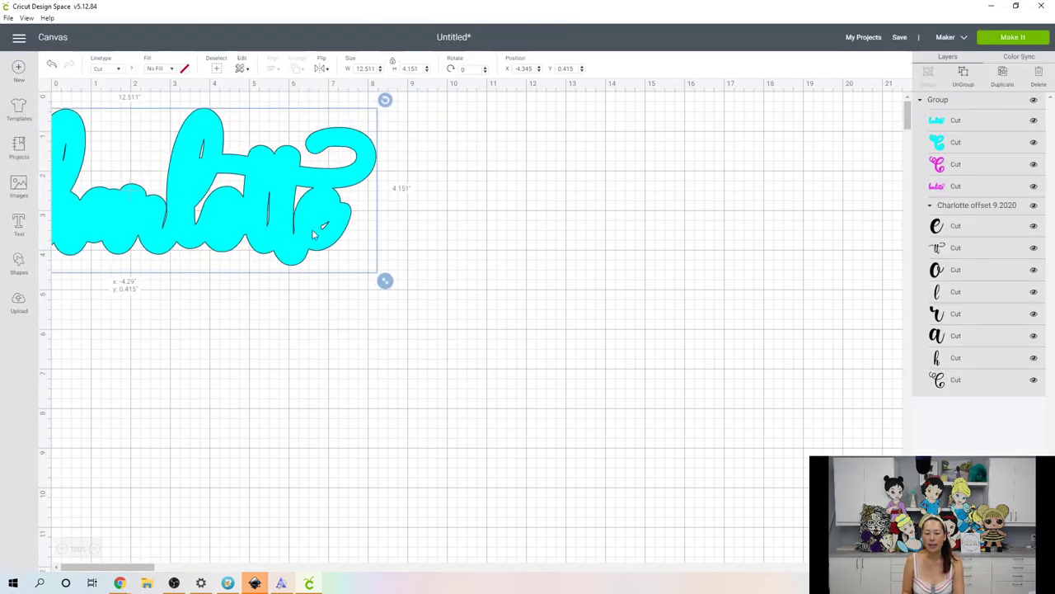
pyautogui.moveTo(302, 272); pyautogui.dragTo(629, 318)
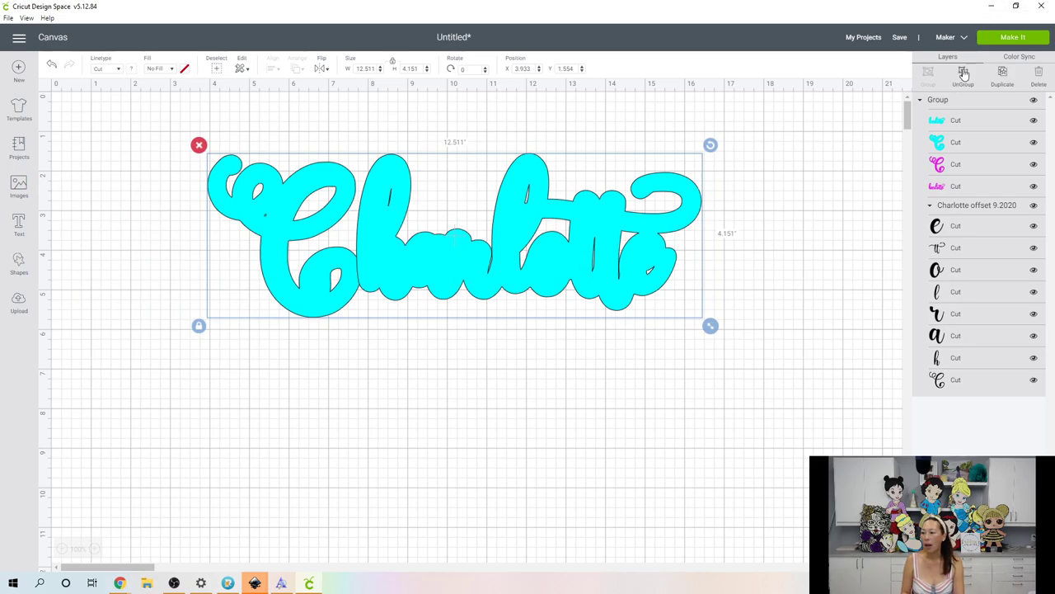
pyautogui.click(964, 74)
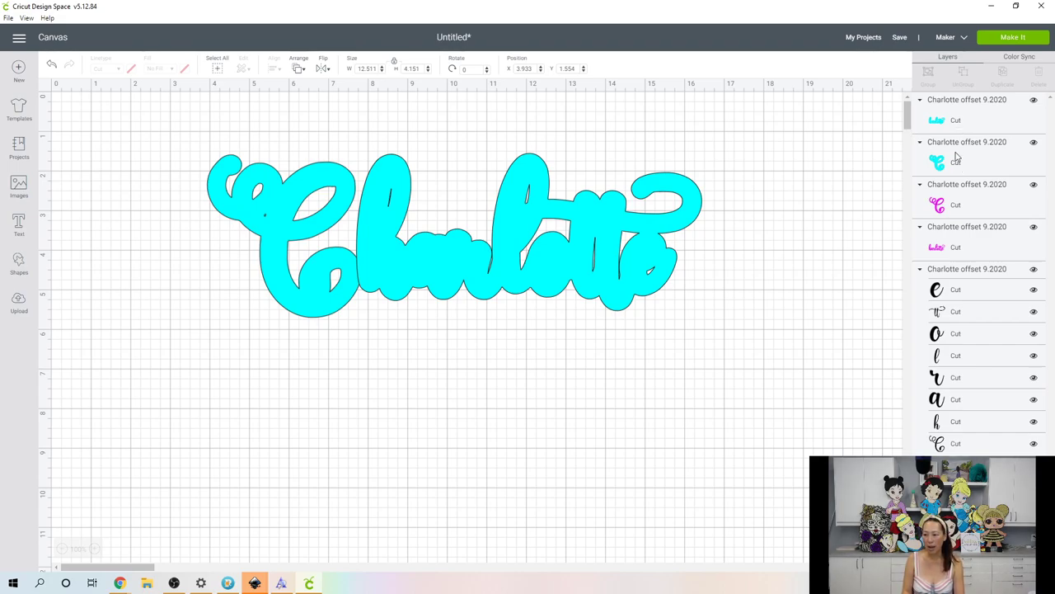
# - Weld the two cyan offset layers together and move the result below the magenta Charlotte
pyautogui.click(956, 122)
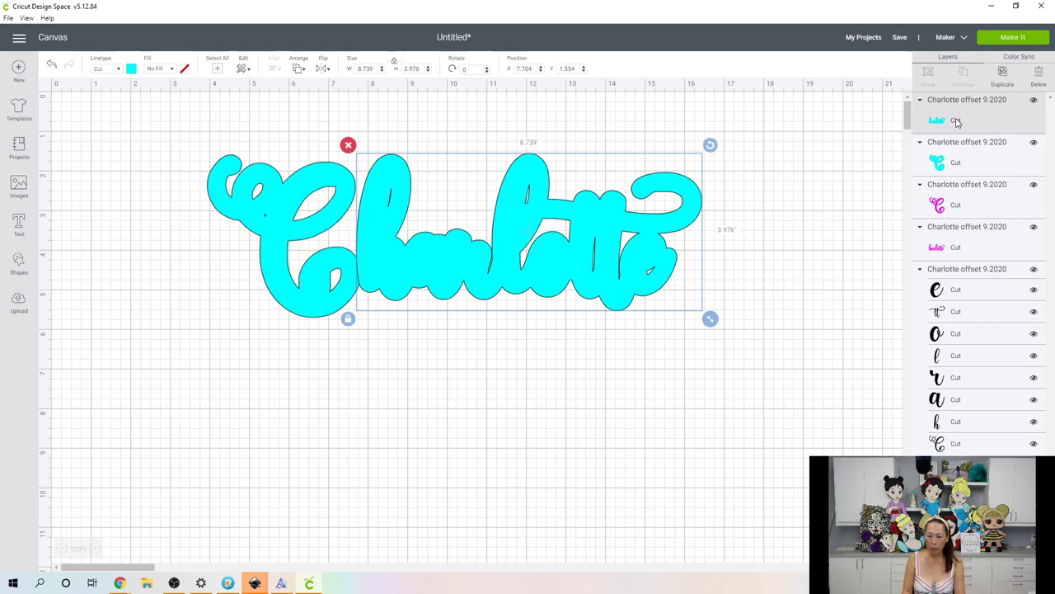
pyautogui.keyDown('shift'); pyautogui.click(961, 161); pyautogui.keyUp('shift')
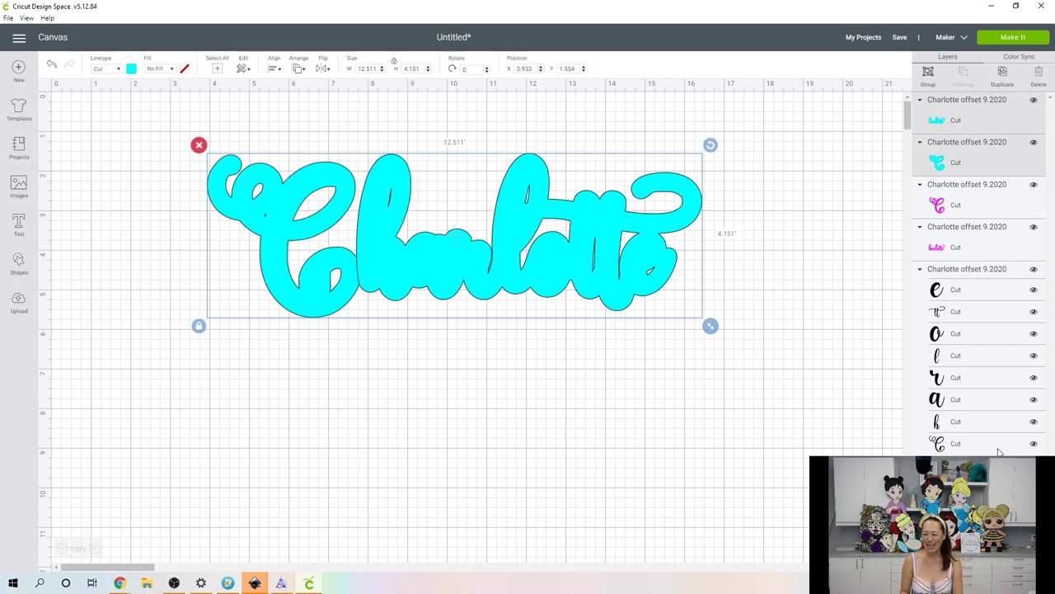
pyautogui.click(950, 577)
pyautogui.moveTo(513, 268); pyautogui.dragTo(500, 462)
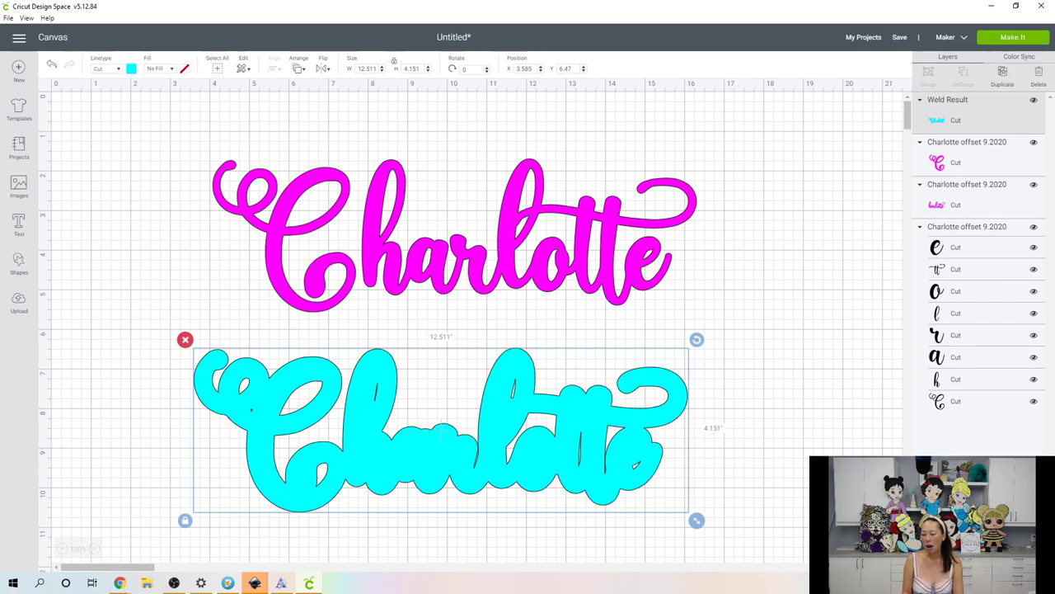
# - Hide all inner contours of the cyan Weld Result to leave a solid backing shape
pyautogui.click(1027, 577)
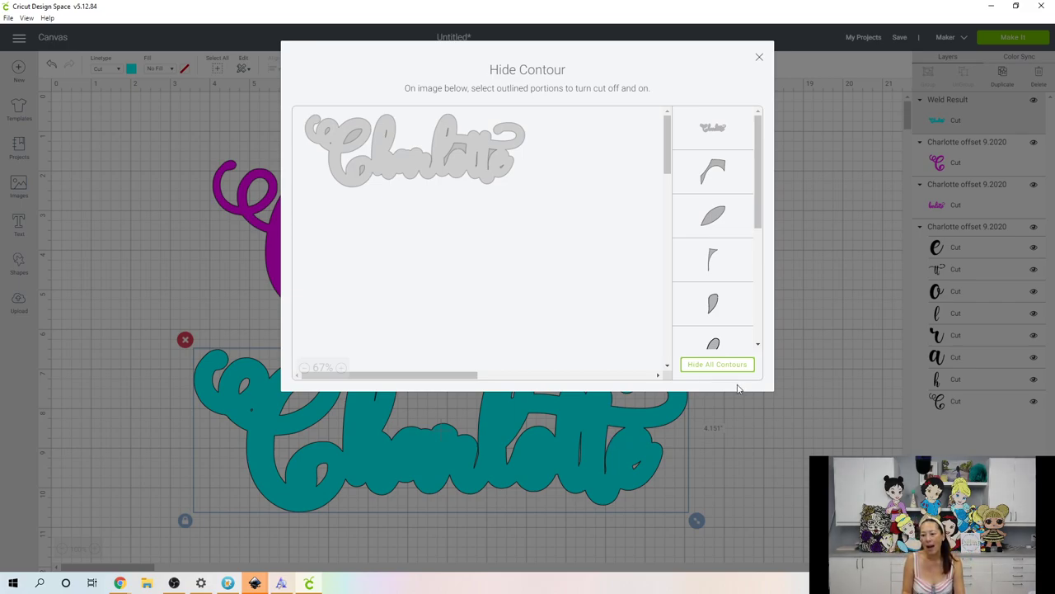
pyautogui.click(717, 366)
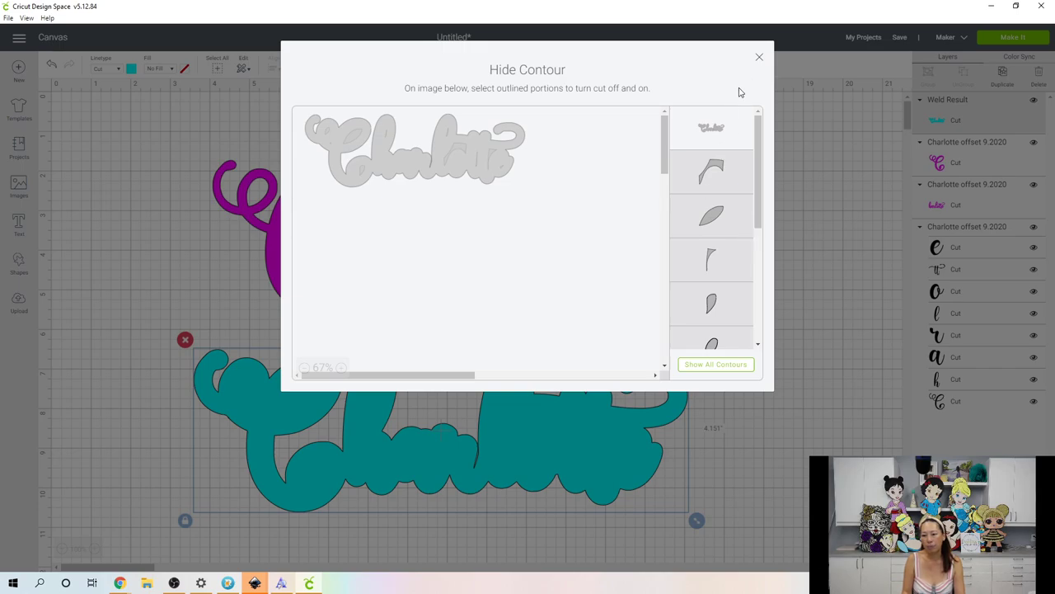
pyautogui.click(759, 60)
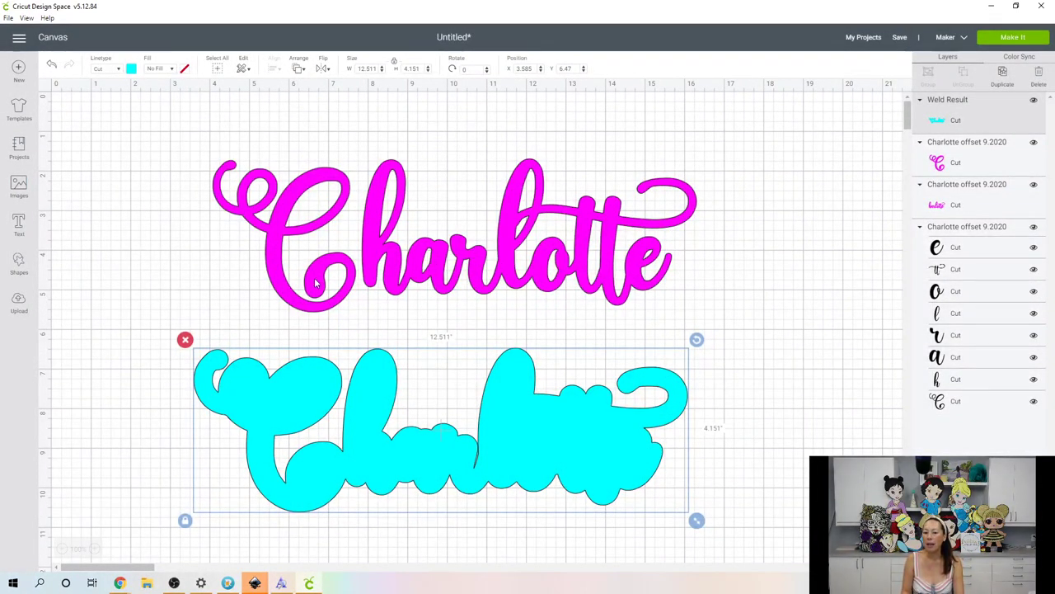
# - Weld the magenta 'C' and 'harlotte' layers and place the shape on the cyan offset
pyautogui.click(970, 167)
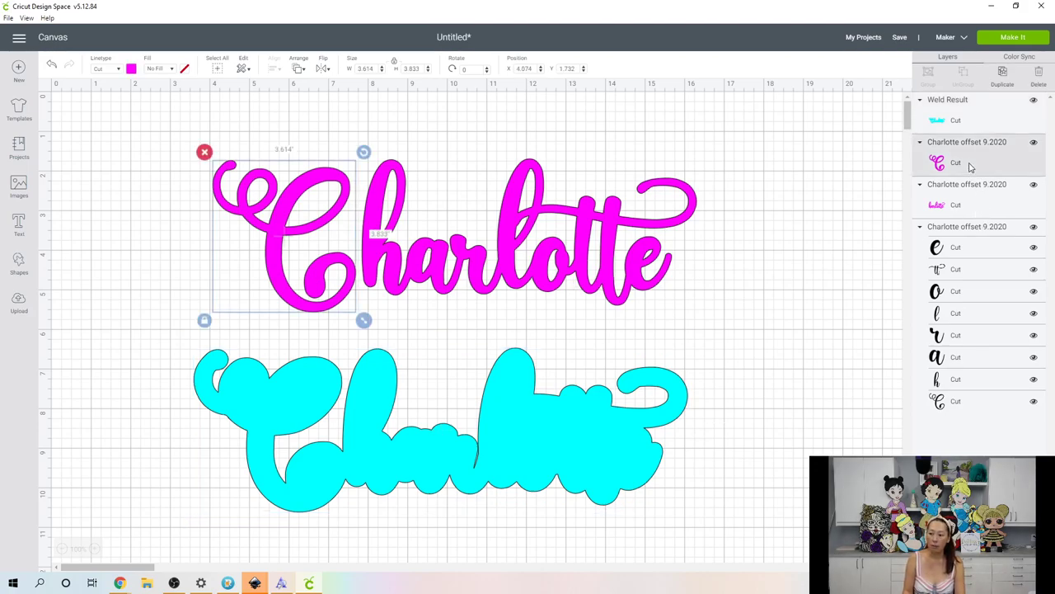
pyautogui.keyDown('shift'); pyautogui.click(956, 207); pyautogui.keyUp('shift')
pyautogui.click(956, 575)
pyautogui.moveTo(517, 272); pyautogui.dragTo(511, 399)
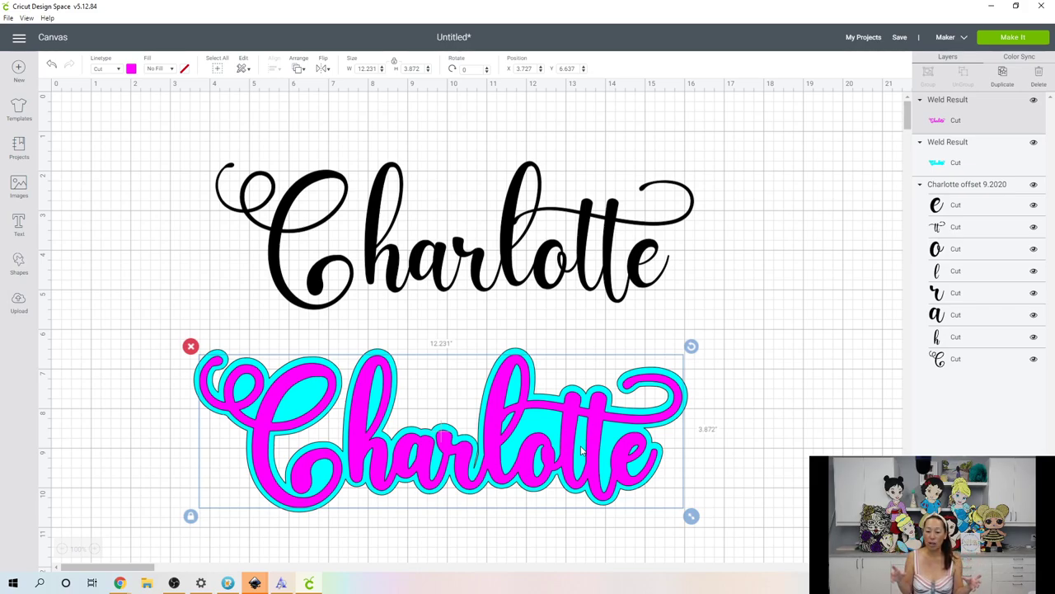
# - Weld the black Charlotte letters and stack them on top of the magenta and cyan layers
pyautogui.moveTo(160, 174); pyautogui.dragTo(736, 285)
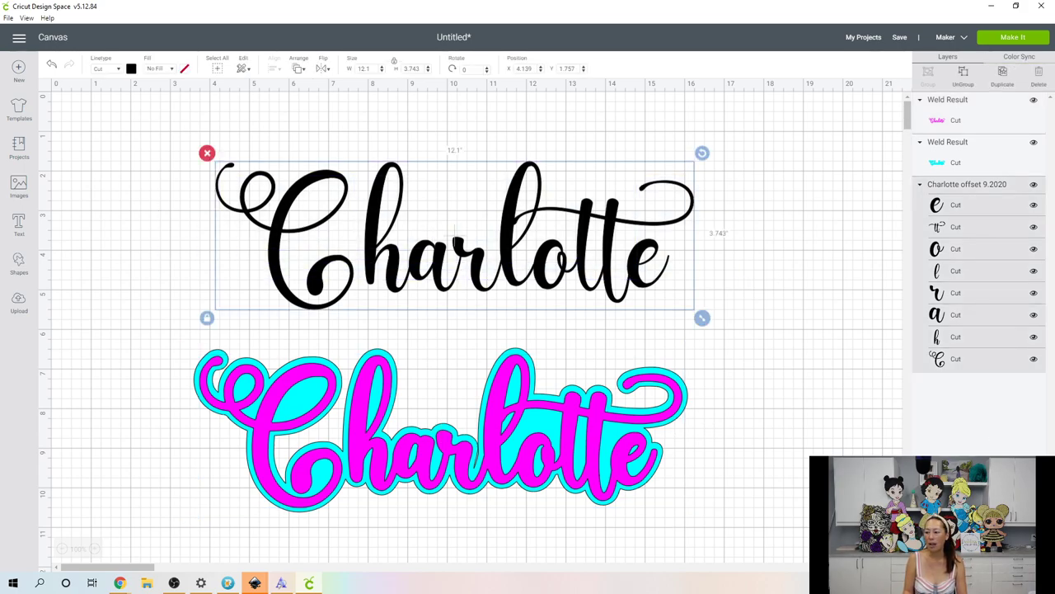
pyautogui.click(952, 577)
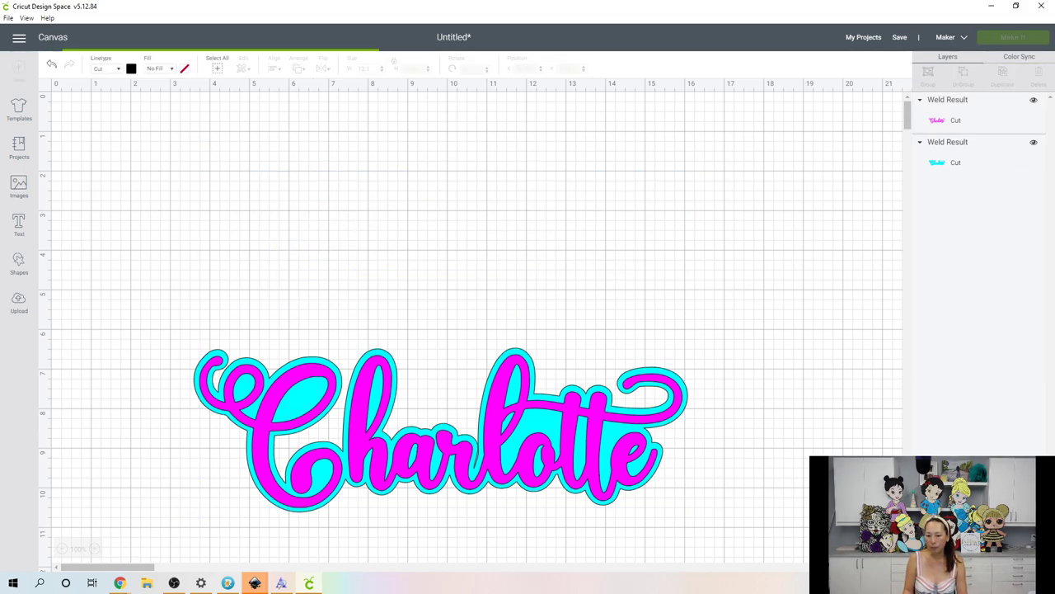
pyautogui.moveTo(505, 227); pyautogui.dragTo(492, 431)
# - Select all three Charlotte layers and centre-align them so the black layer sits centred
pyautogui.click(356, 332)
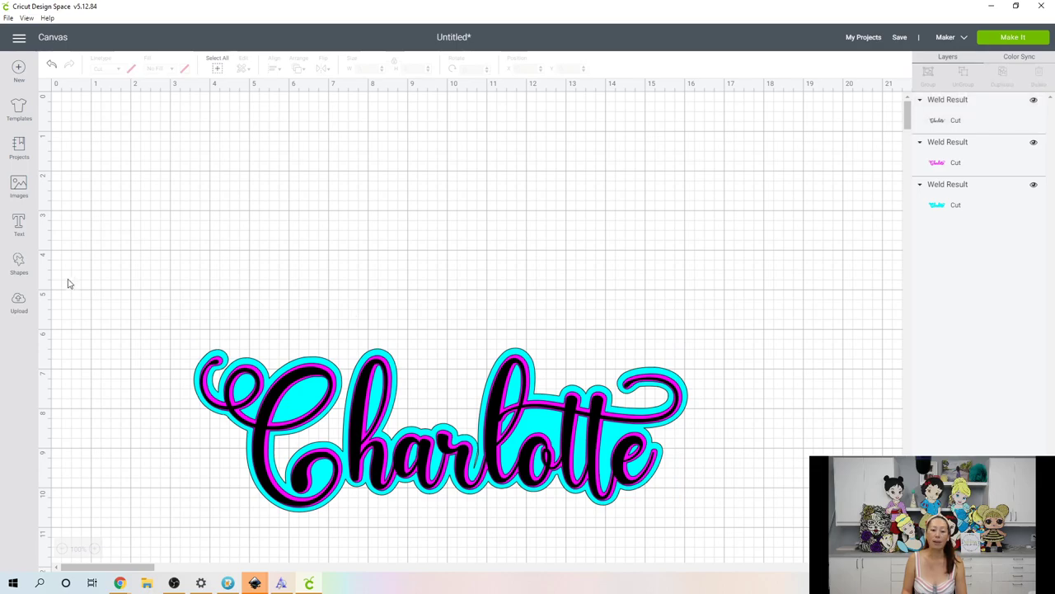
pyautogui.moveTo(135, 312); pyautogui.dragTo(677, 516)
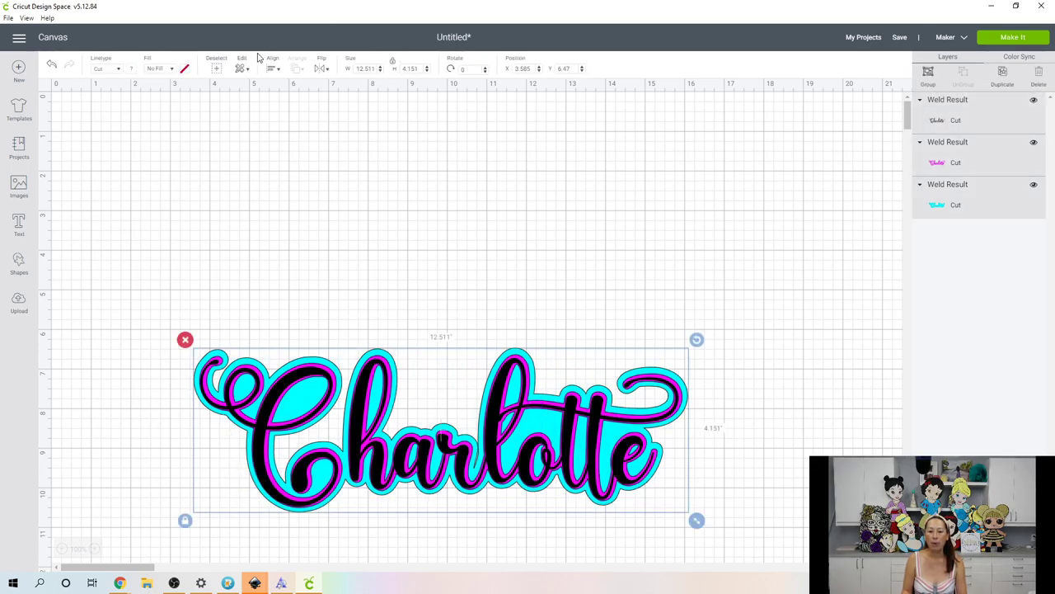
pyautogui.click(275, 74)
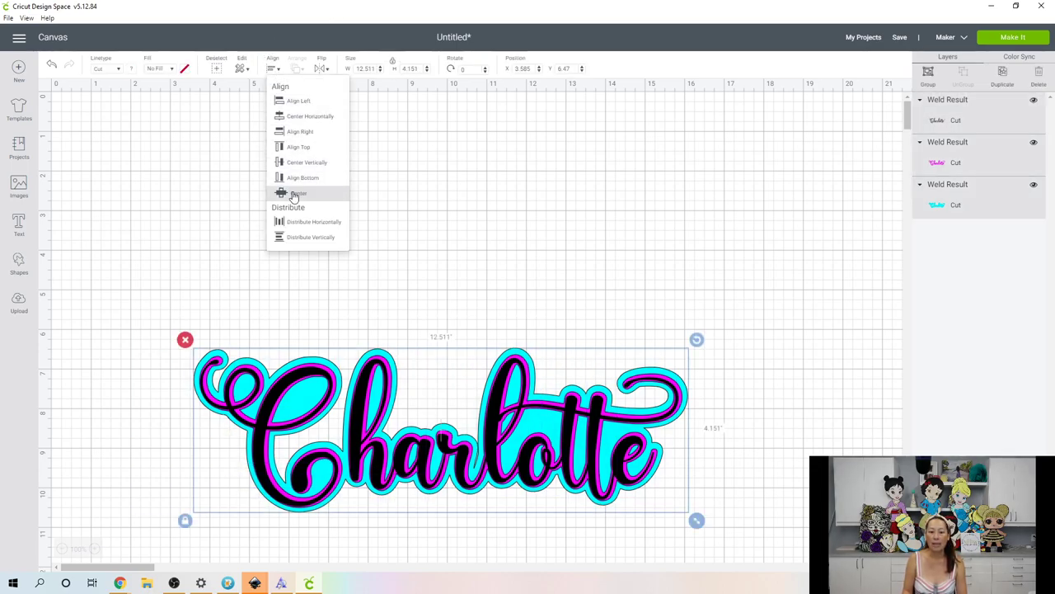
pyautogui.click(293, 194)
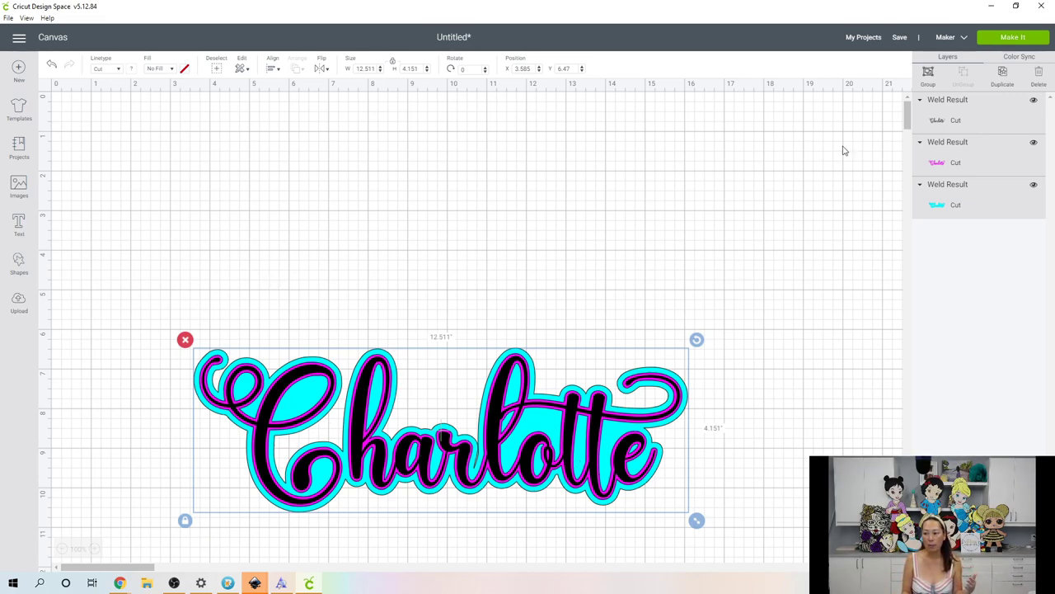
# - Group the three weld layers, move them to the top left, and shrink to 6.663 × 2.211 inches
pyautogui.click(928, 73)
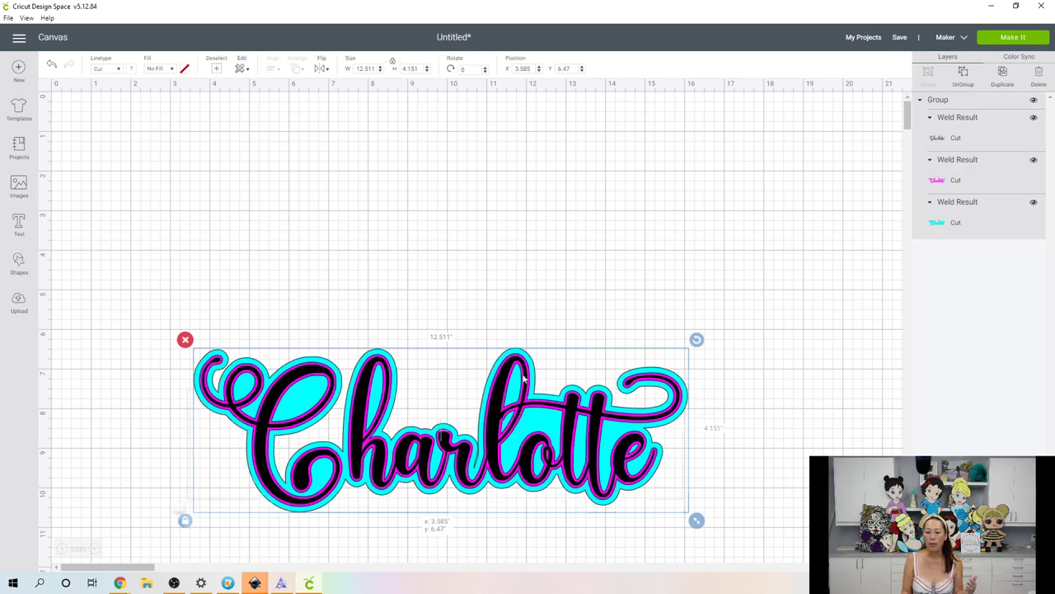
pyautogui.moveTo(582, 387); pyautogui.dragTo(535, 186)
pyautogui.moveTo(650, 320); pyautogui.dragTo(529, 304)
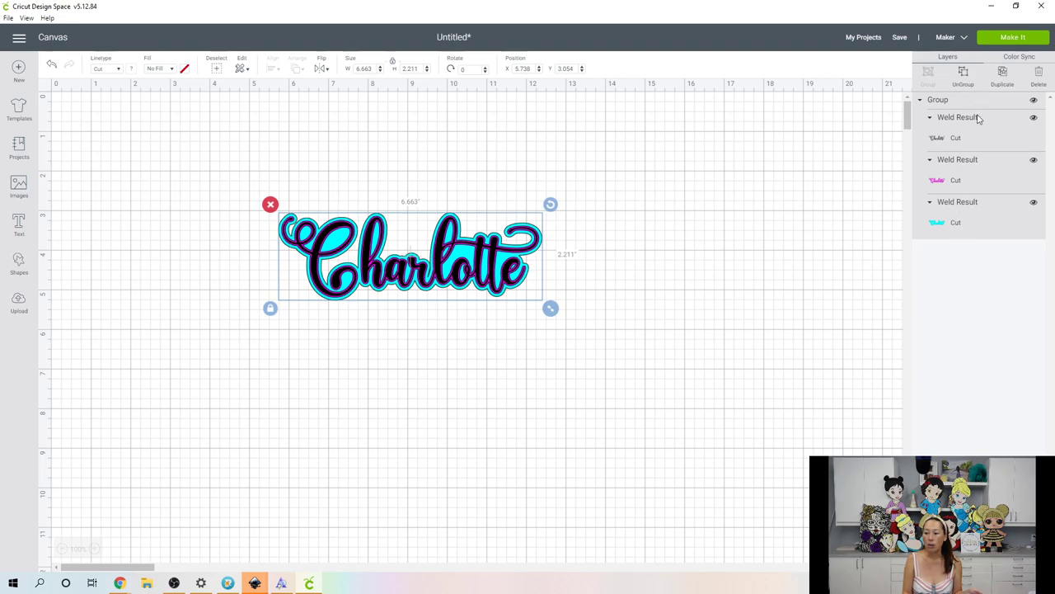
# - Recolour the magenta layer white, the cyan backing light purple, and the black letters purple
pyautogui.click(974, 181)
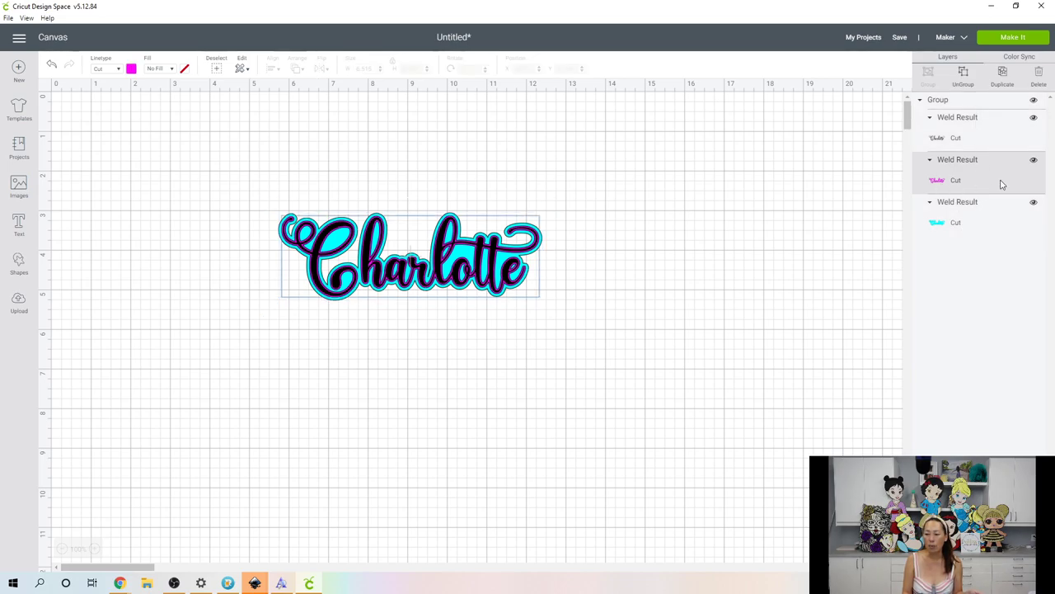
pyautogui.click(130, 69)
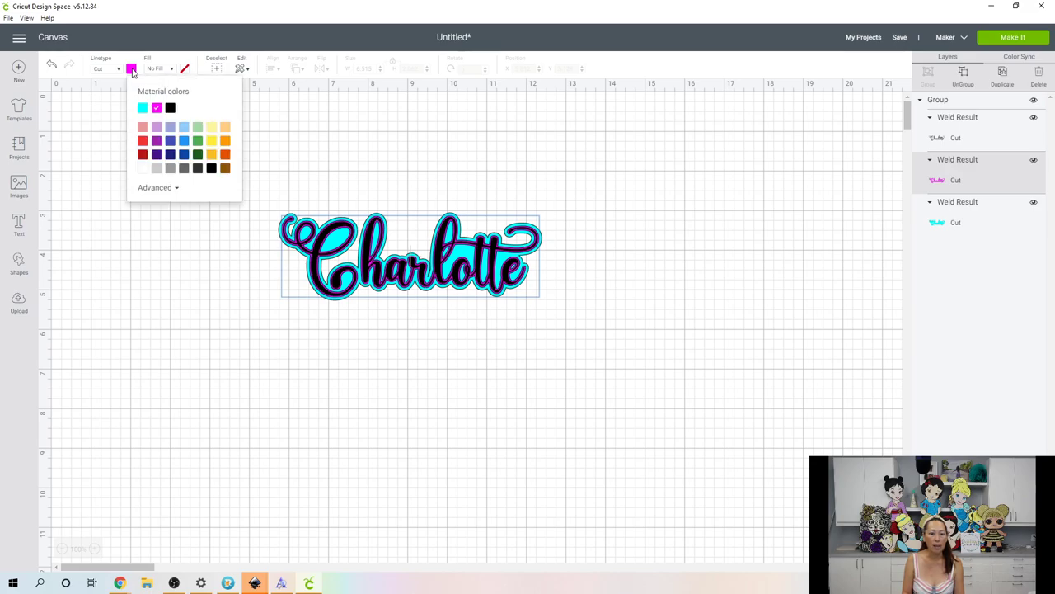
pyautogui.click(143, 170)
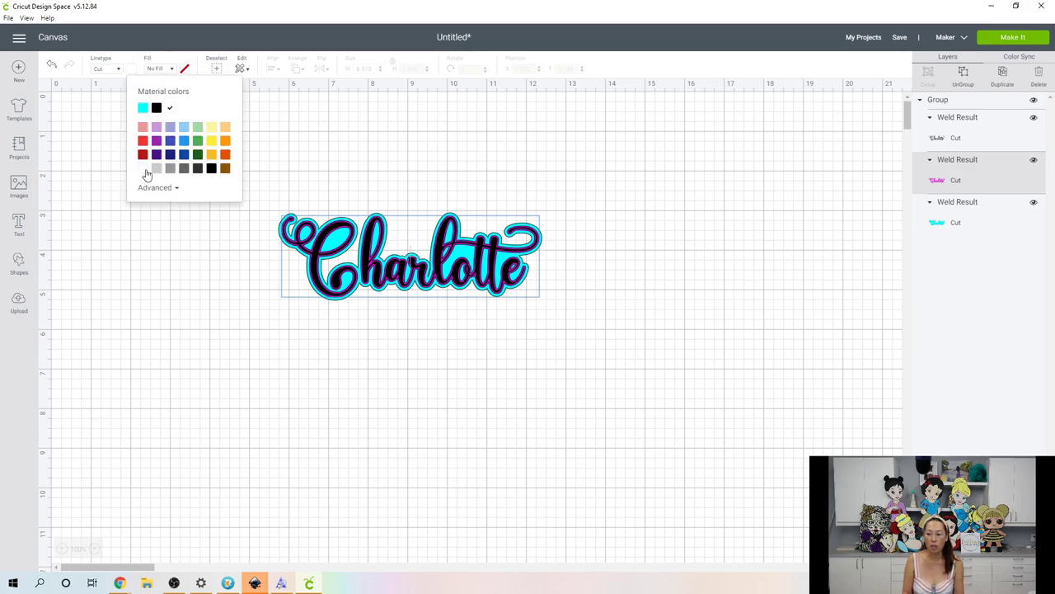
pyautogui.click(974, 224)
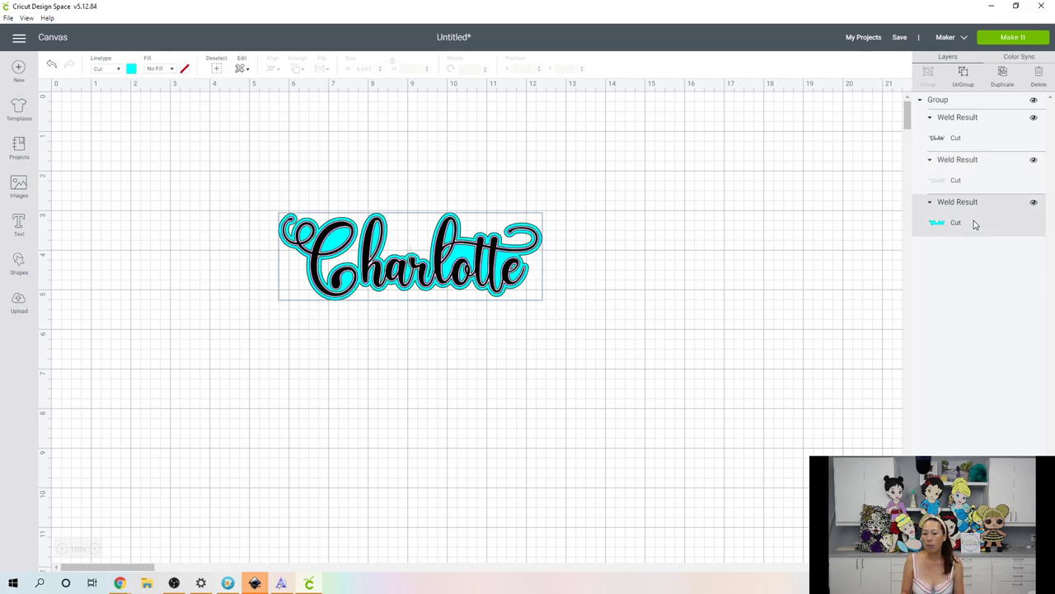
pyautogui.click(131, 69)
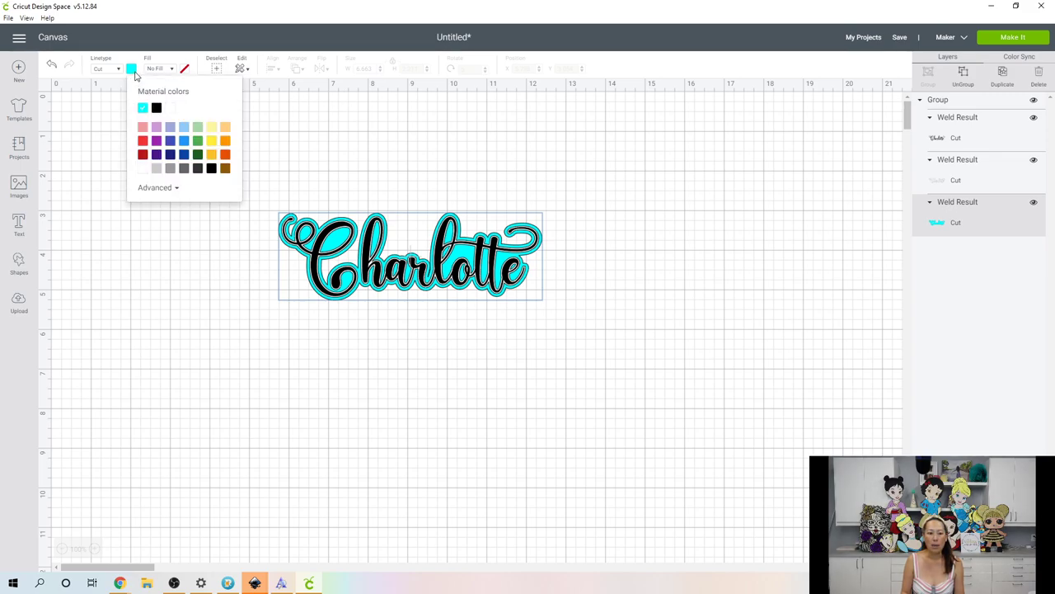
pyautogui.click(156, 127)
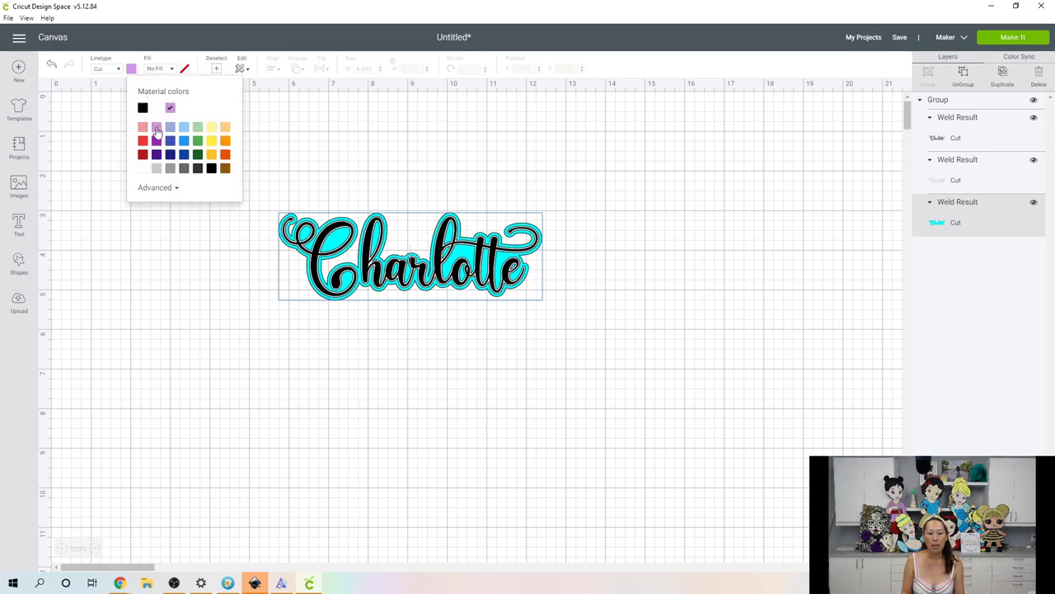
pyautogui.click(979, 141)
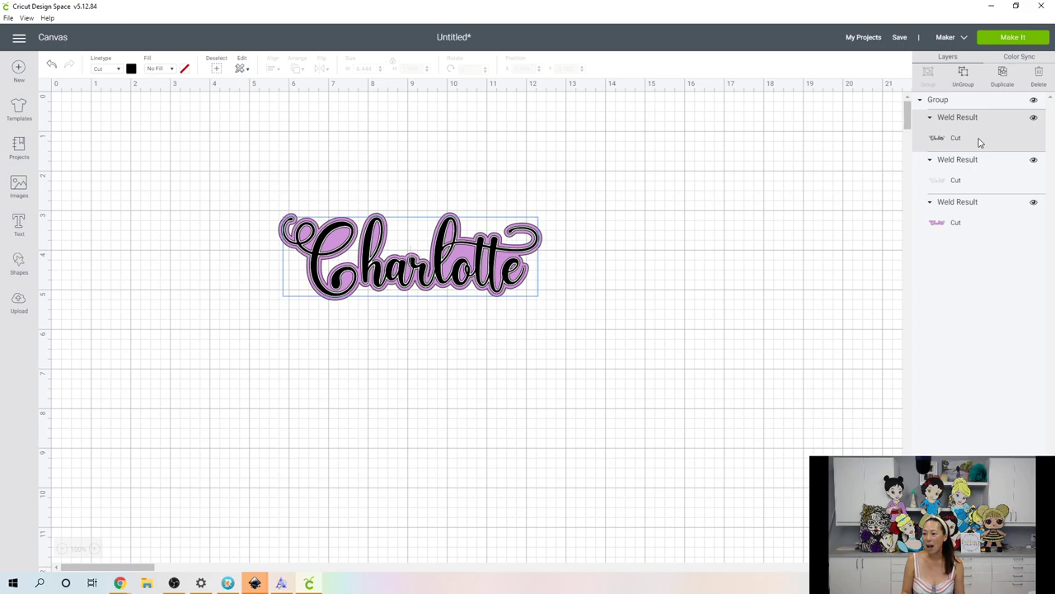
pyautogui.click(131, 69)
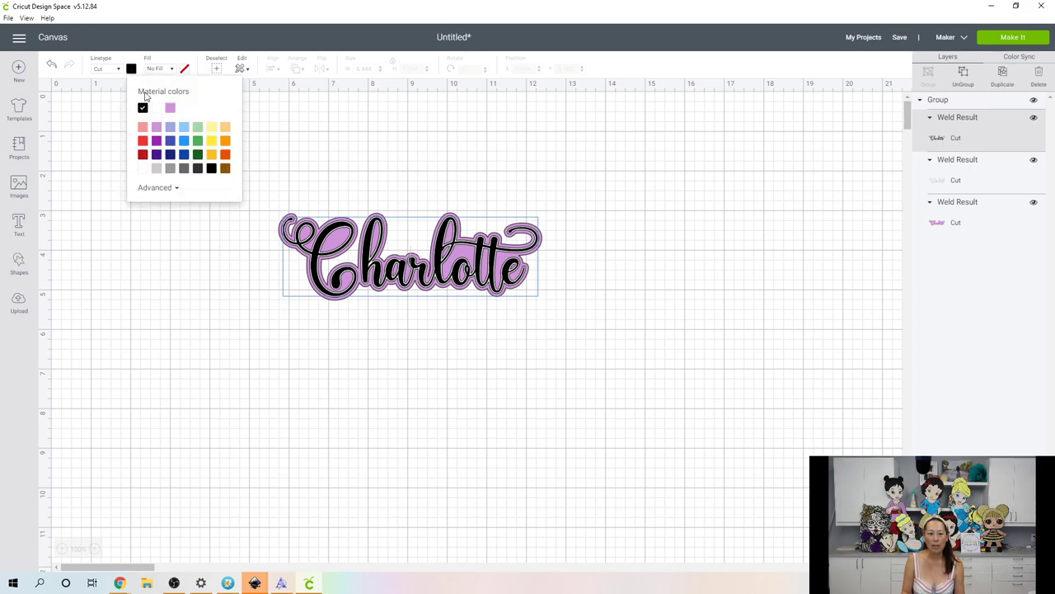
pyautogui.click(157, 142)
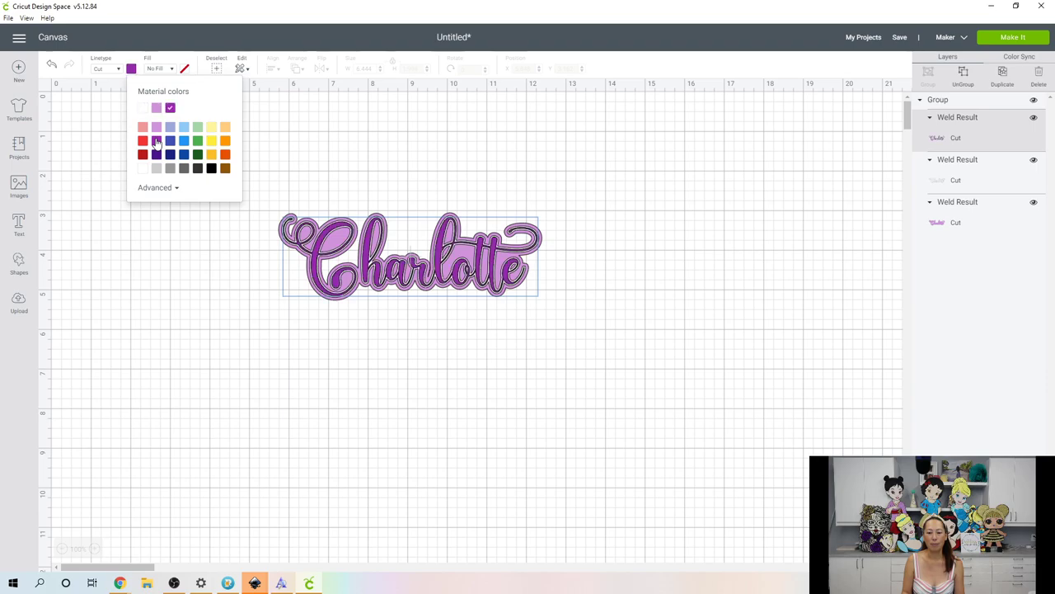
pyautogui.click(748, 319)
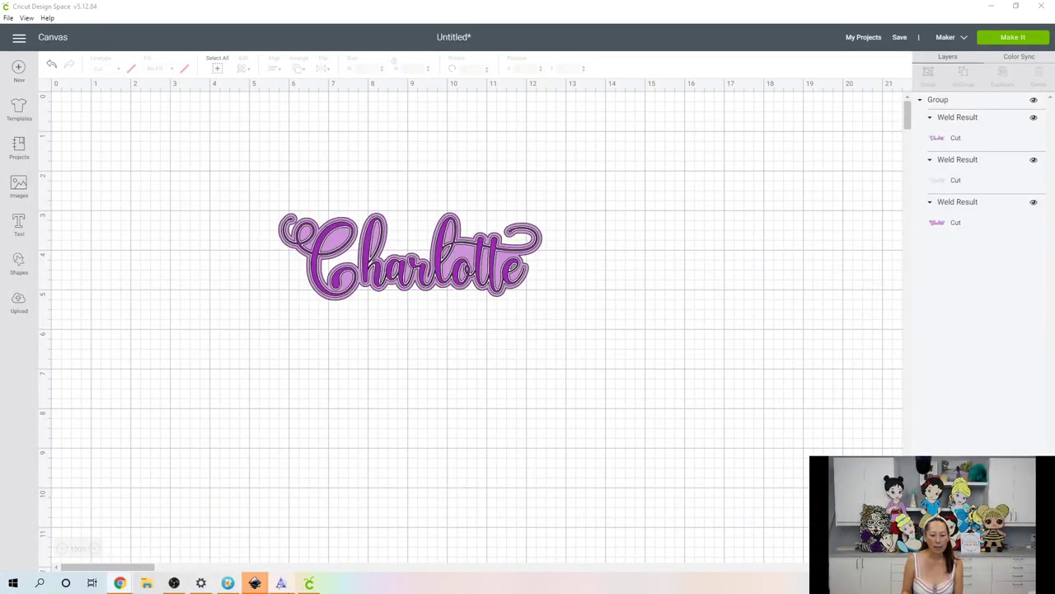
# - Bring up a Chrome window over Design Space, move it aside, and select its address bar
pyautogui.moveTo(119, 583)
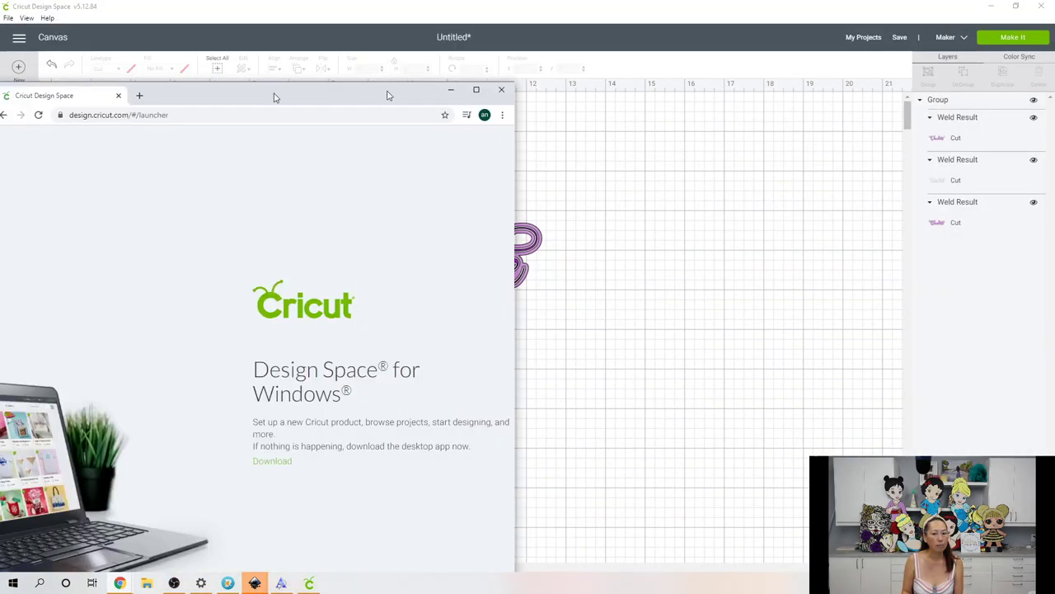
pyautogui.moveTo(273, 95); pyautogui.dragTo(556, 85)
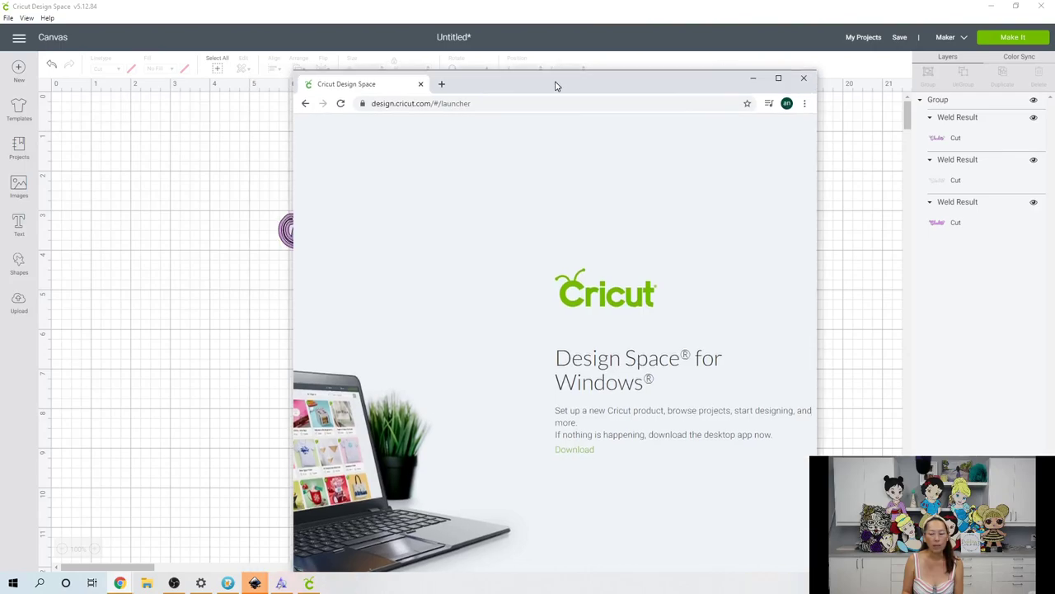
pyautogui.click(428, 103)
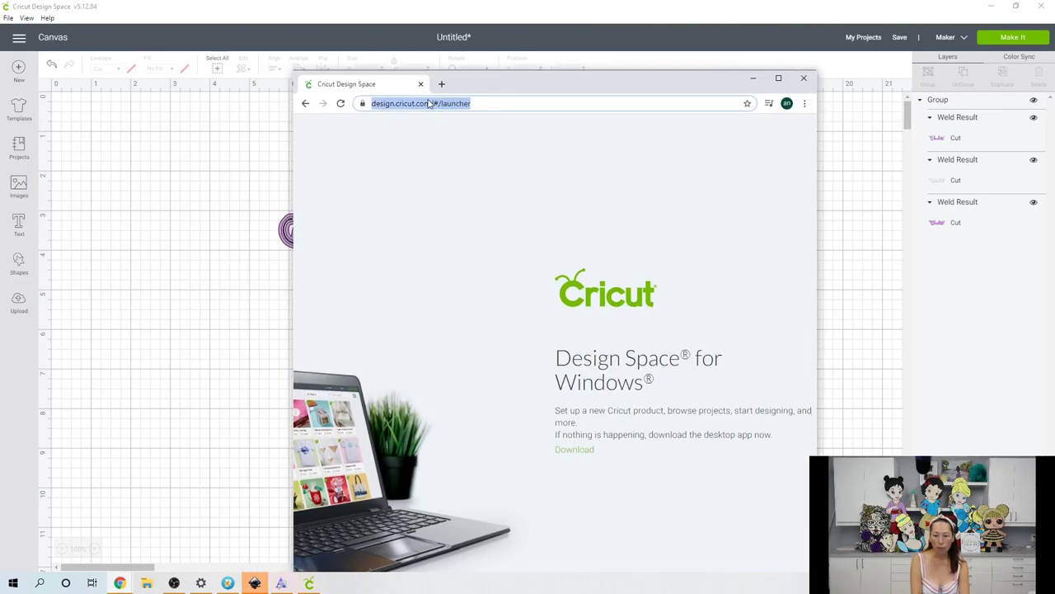
# - Load creativefabrica.com and maximize the browser window
pyautogui.write('creativefabrica.com')
pyautogui.press('Return')
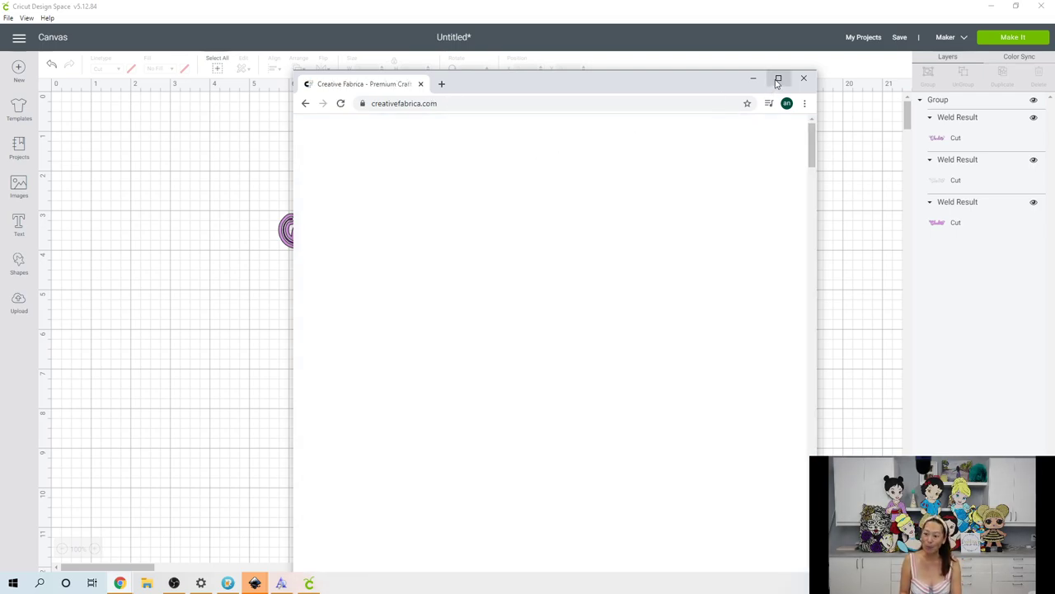
pyautogui.click(777, 80)
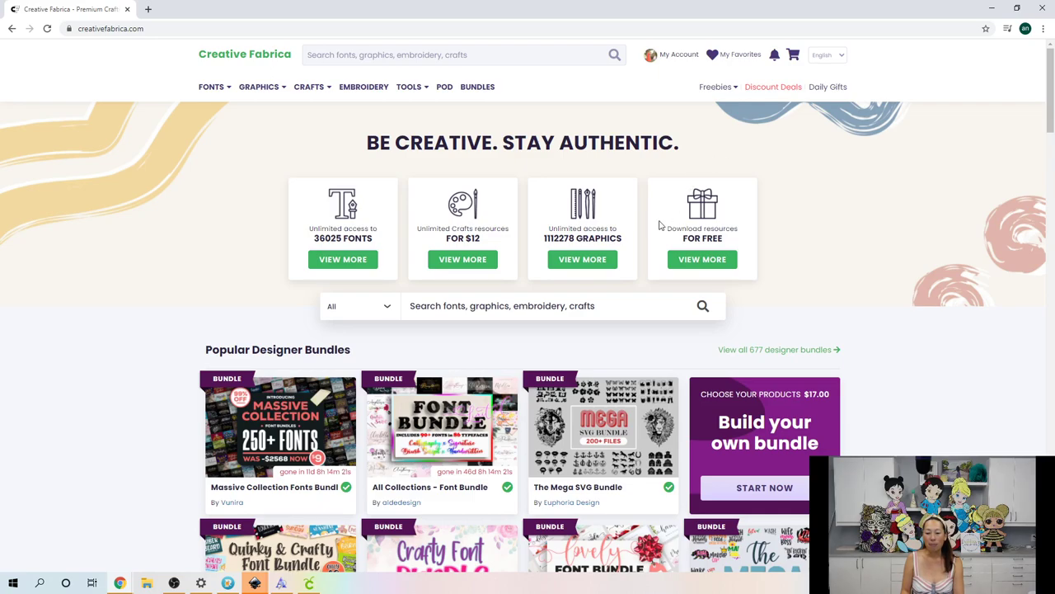
# - Browse the Script & Handwritten fonts and open the Dorothy font's product page
pyautogui.click(212, 90)
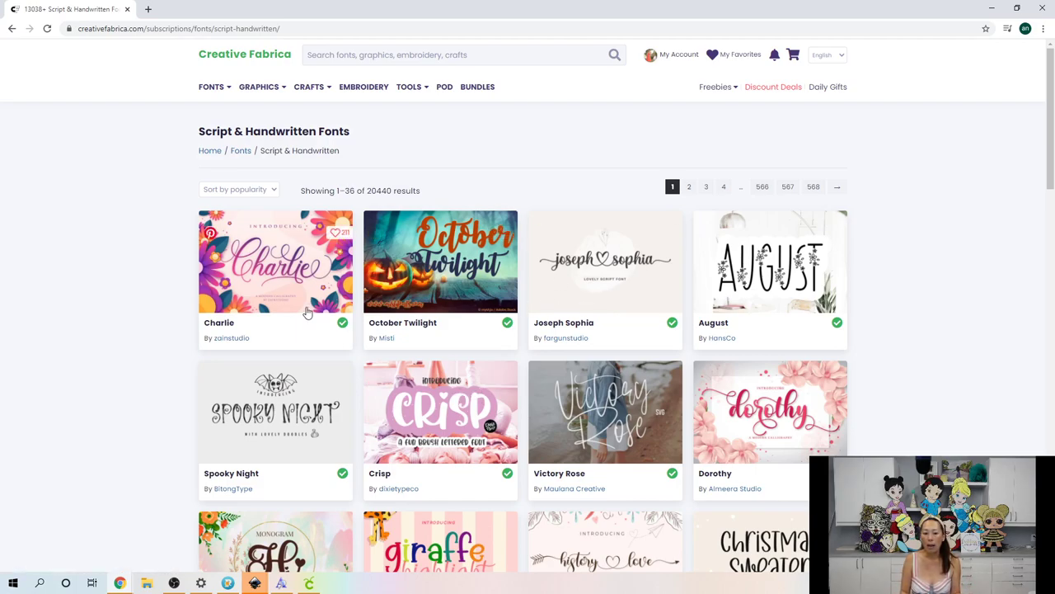
pyautogui.click(794, 430)
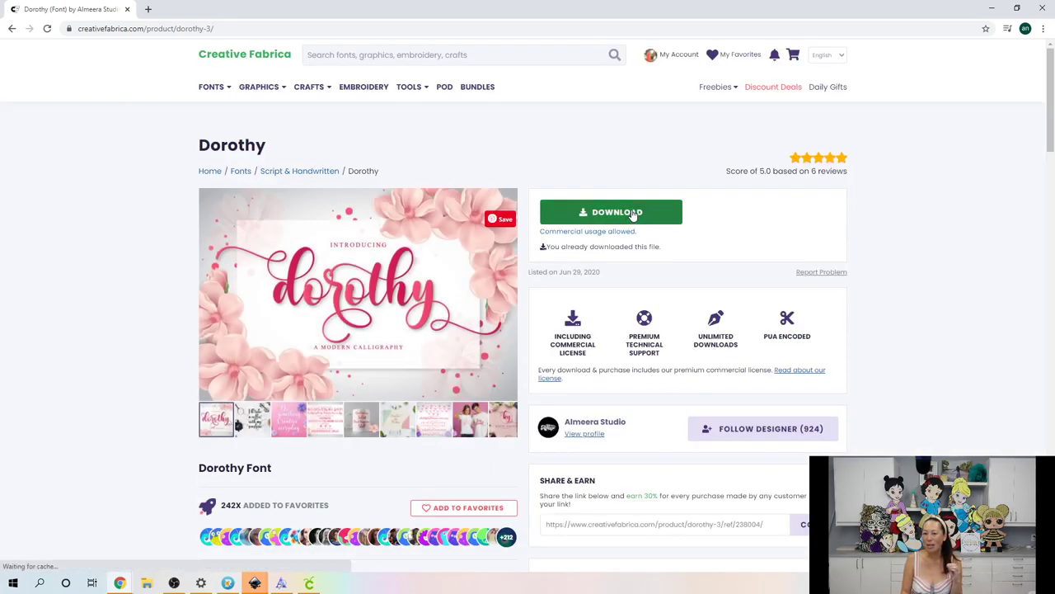
# - Download the Dorothy font and open the Dorothy-4490036 zip from its folder
pyautogui.click(633, 213)
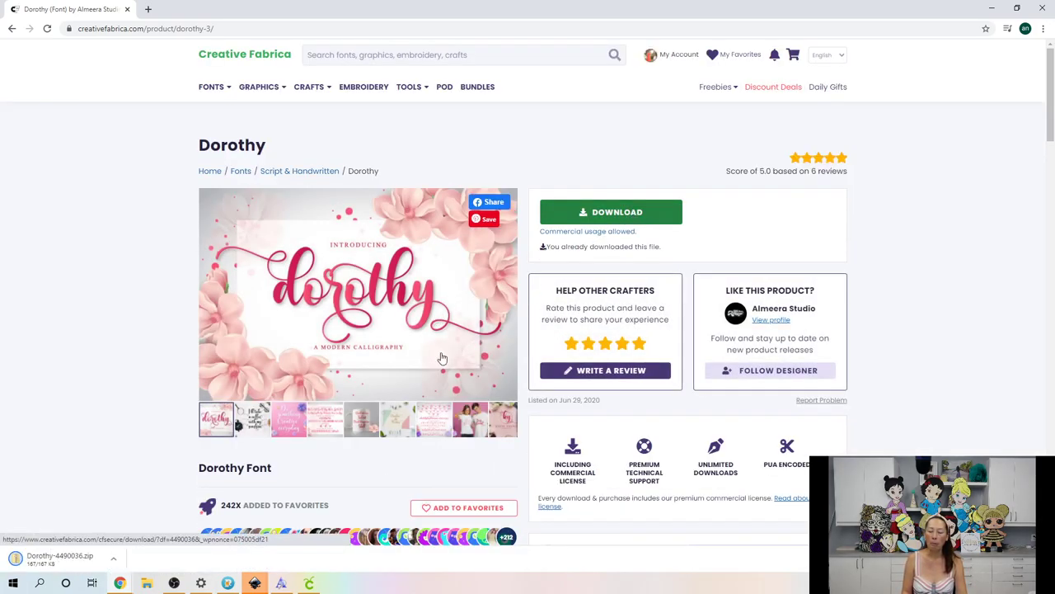
pyautogui.click(113, 558)
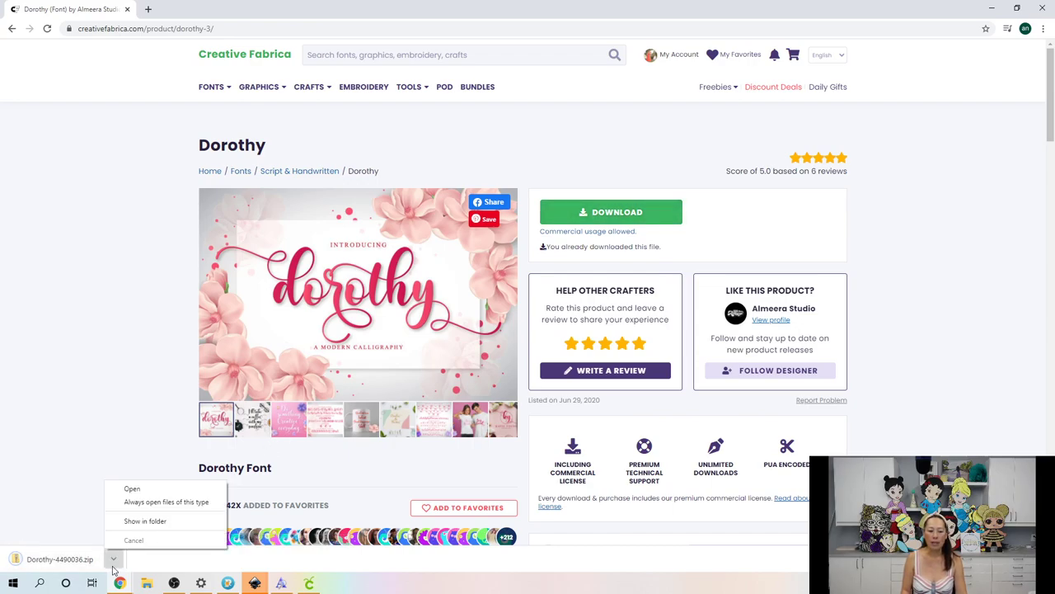
pyautogui.click(161, 524)
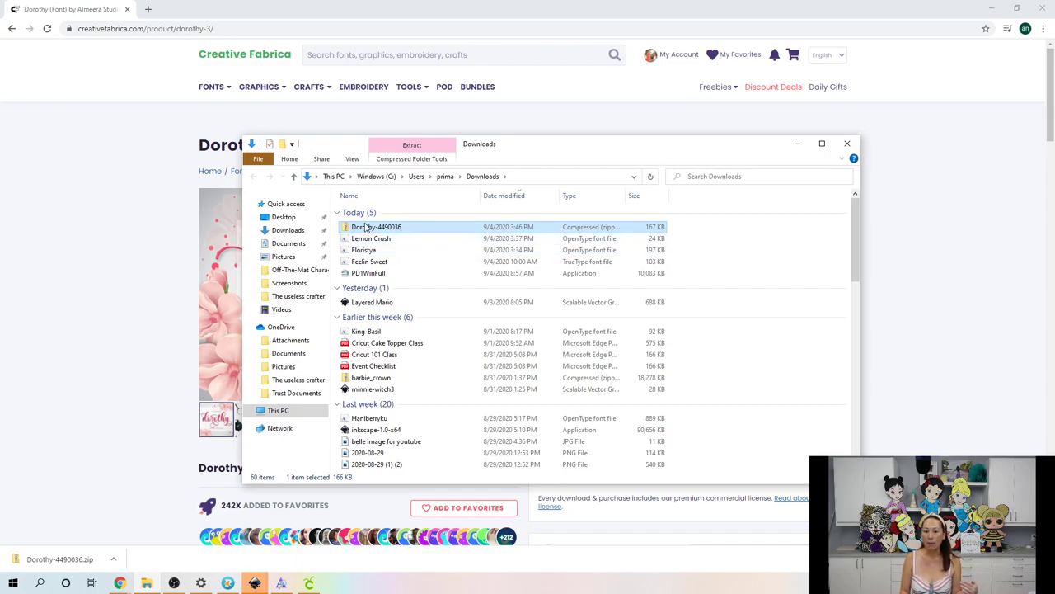
pyautogui.doubleClick(432, 228)
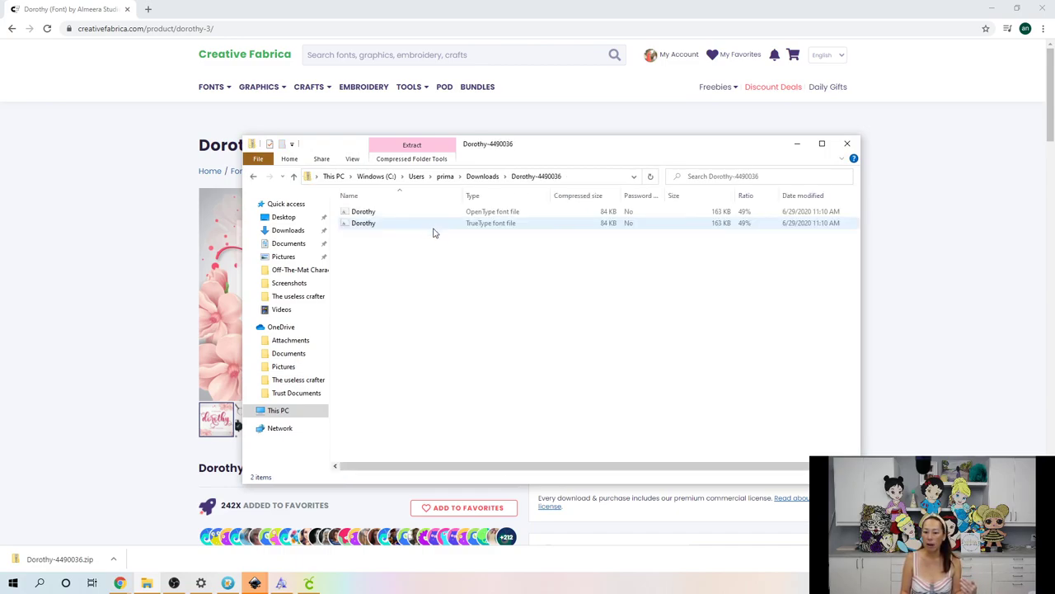
# - Install the OpenType Dorothy Script font from the zip
pyautogui.click(493, 215)
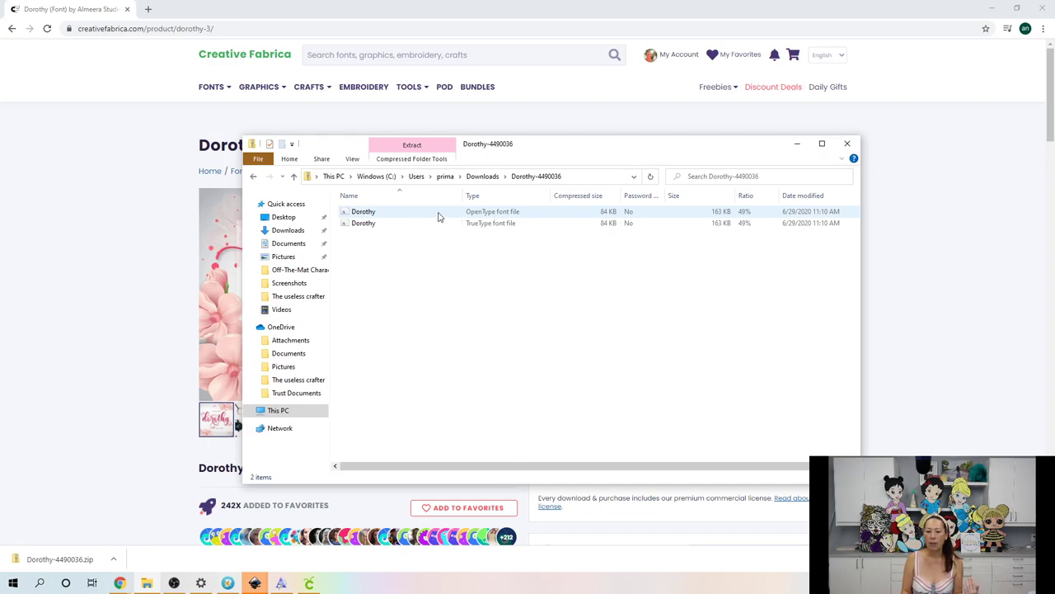
pyautogui.moveTo(437, 216); pyautogui.dragTo(415, 217)
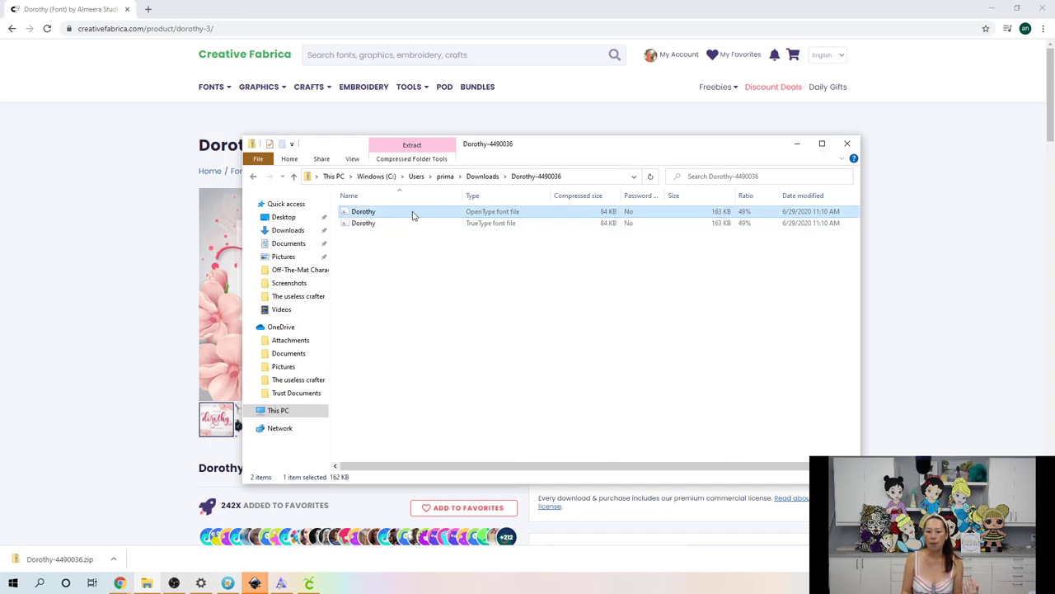
pyautogui.doubleClick(415, 216)
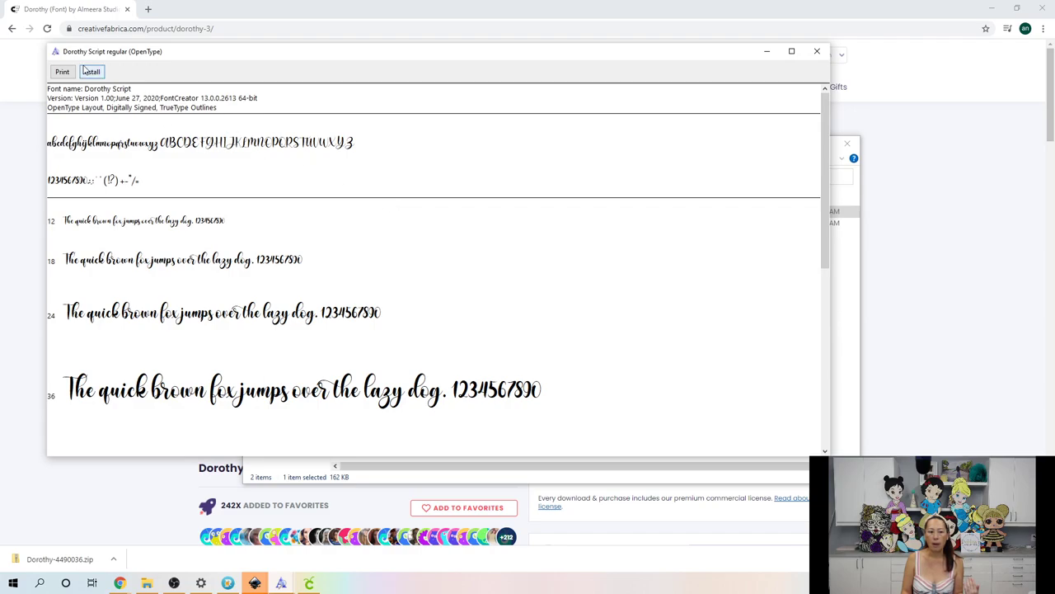
pyautogui.click(88, 72)
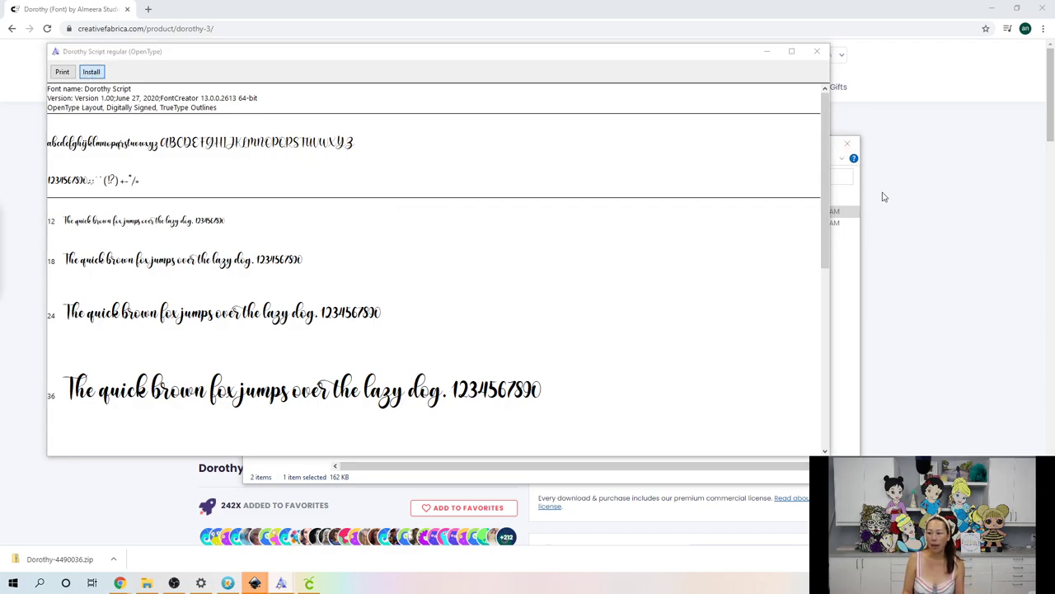
# - Copy the OpenType Dorothy font file to the Desktop
pyautogui.click(855, 253)
pyautogui.moveTo(365, 217); pyautogui.dragTo(293, 221)
pyautogui.click(158, 488)
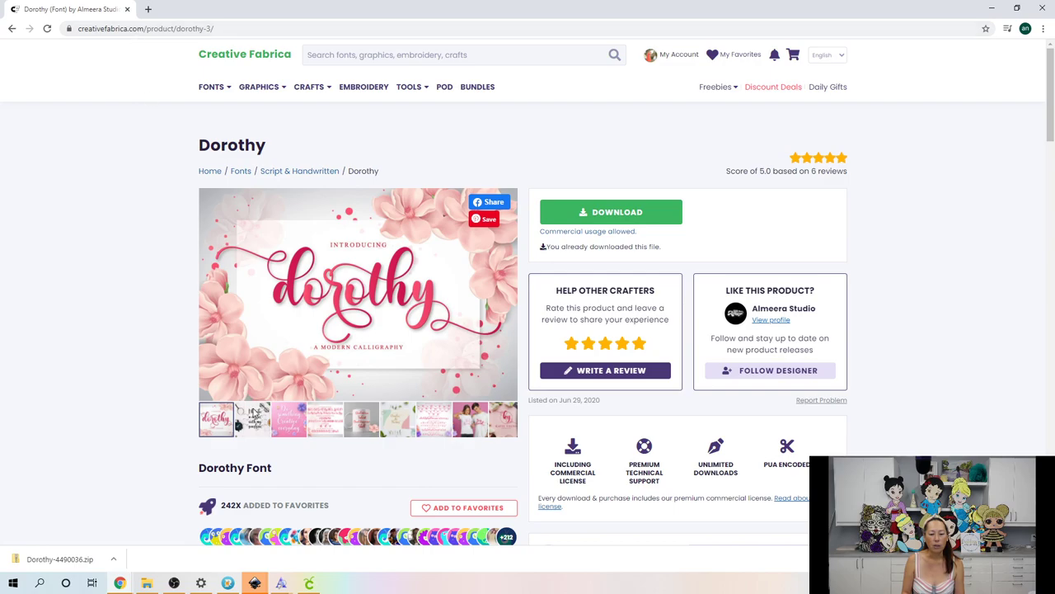
# - Return to Creative Fabrica and open the Fontcloud library listing 61 uploaded fonts
pyautogui.moveTo(119, 584)
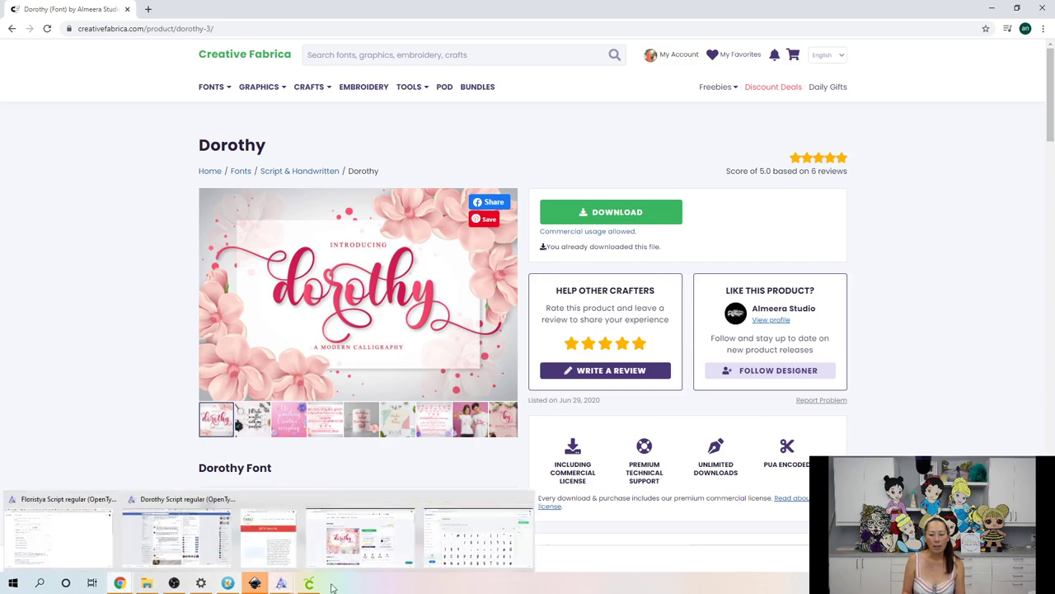
pyautogui.moveTo(406, 97)
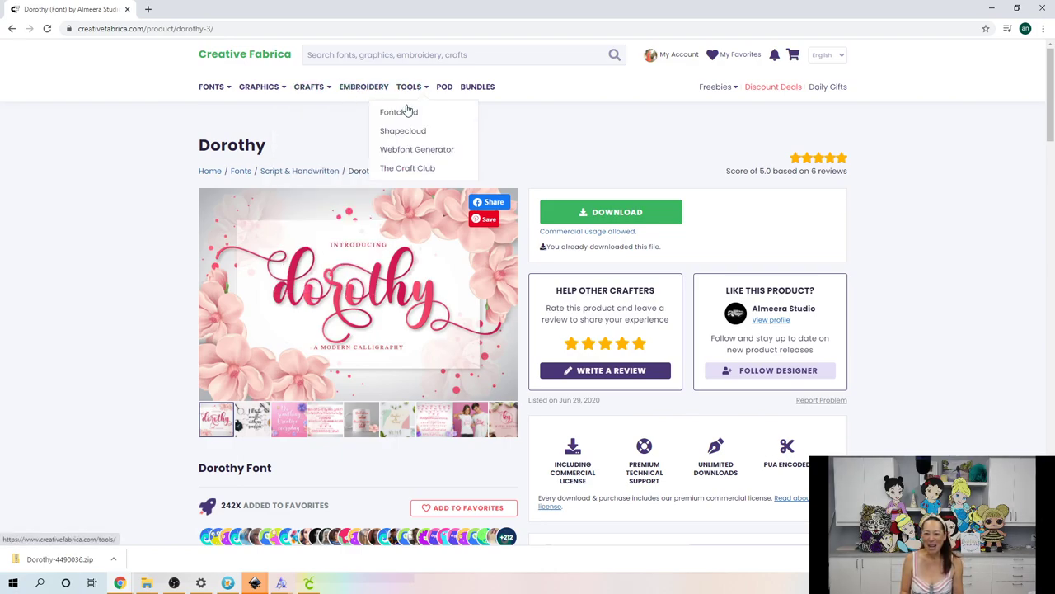
pyautogui.click(405, 111)
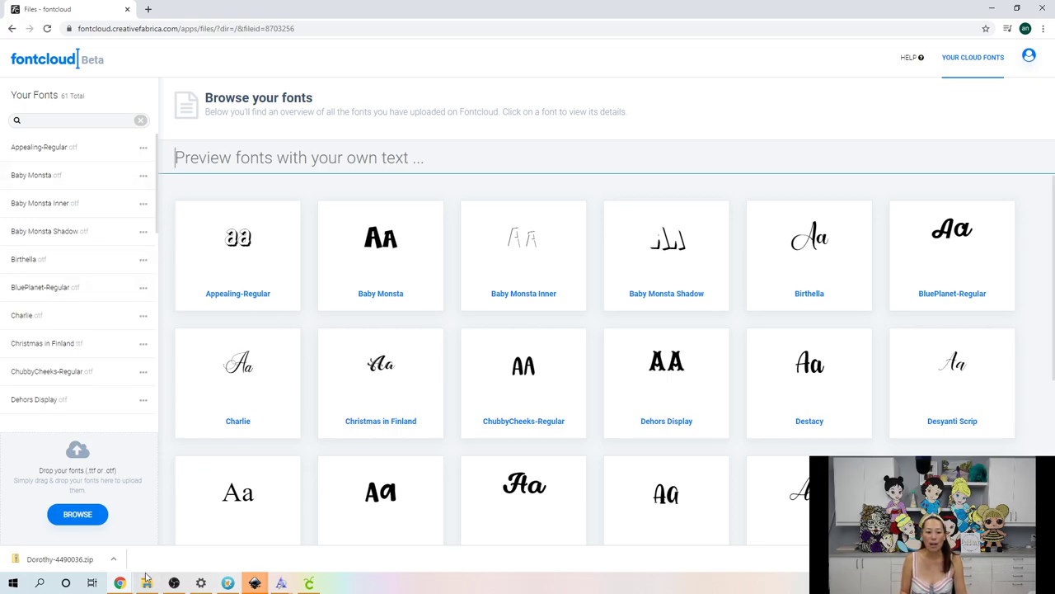
# - Upload the Dorothy font file from the Desktop, bringing Fontcloud to 62 fonts
pyautogui.click(86, 517)
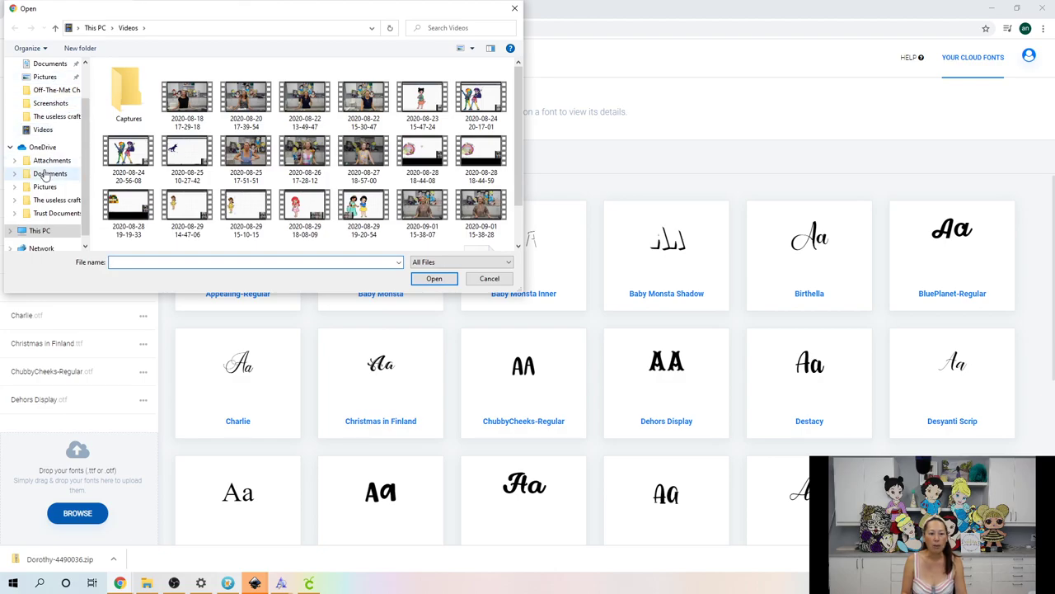
pyautogui.scroll(3, 47, 148)
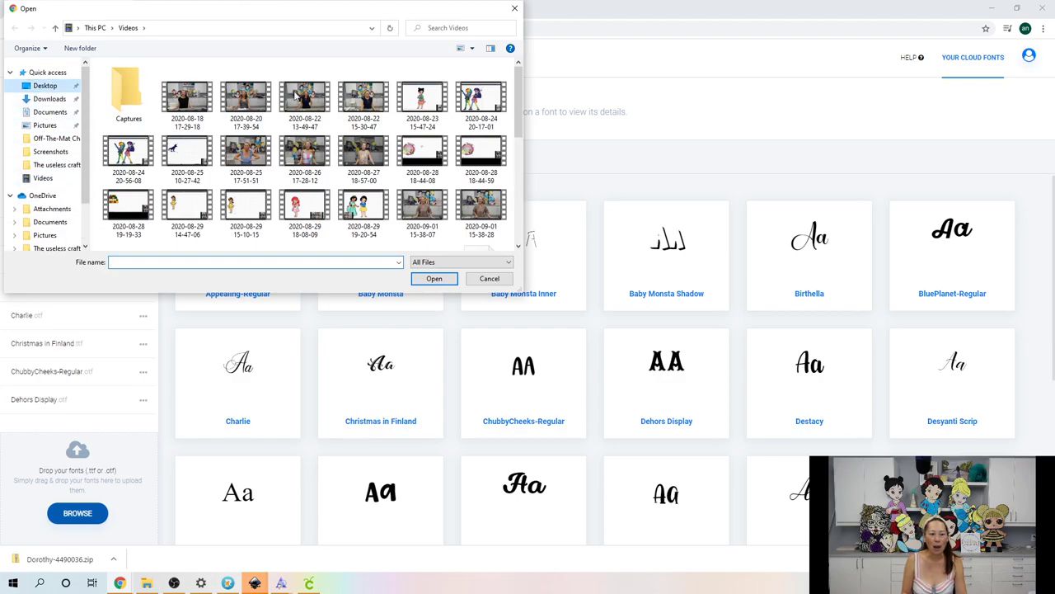
pyautogui.click(46, 86)
pyautogui.scroll(-2, 305, 154)
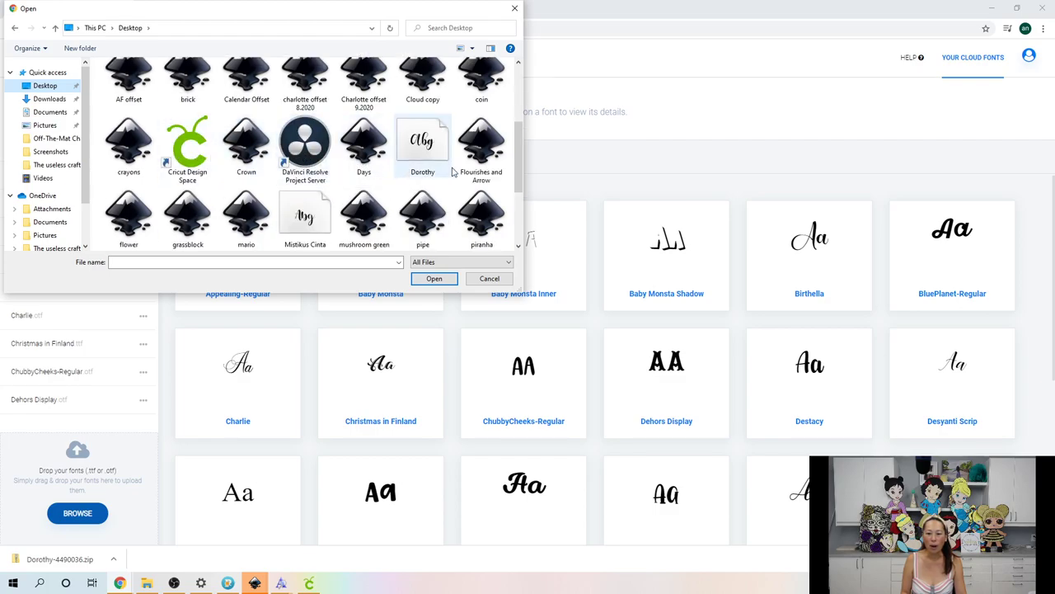
pyautogui.doubleClick(436, 147)
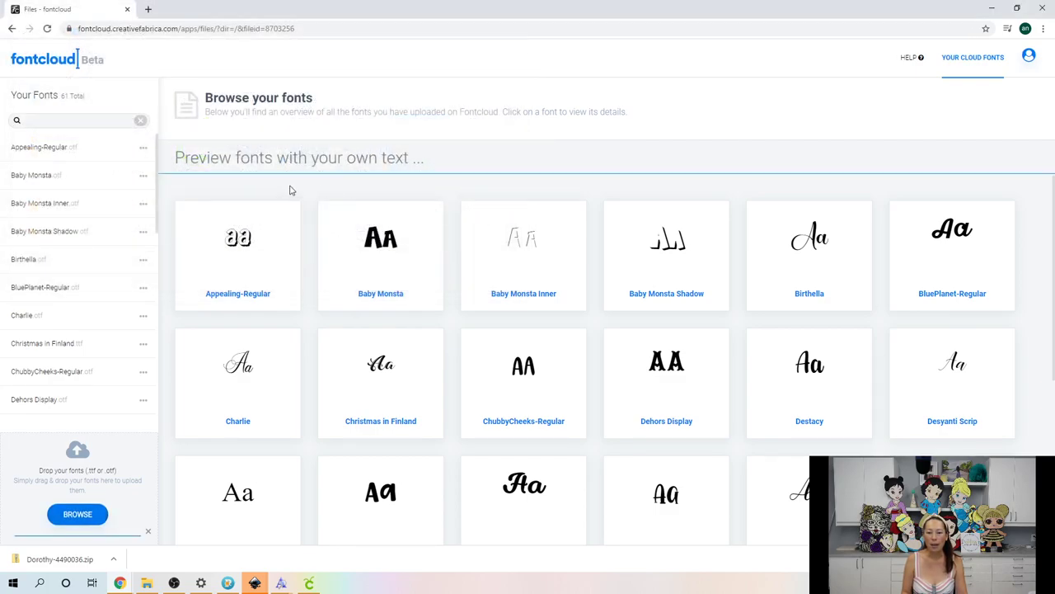
pyautogui.scroll(-5, 51, 260)
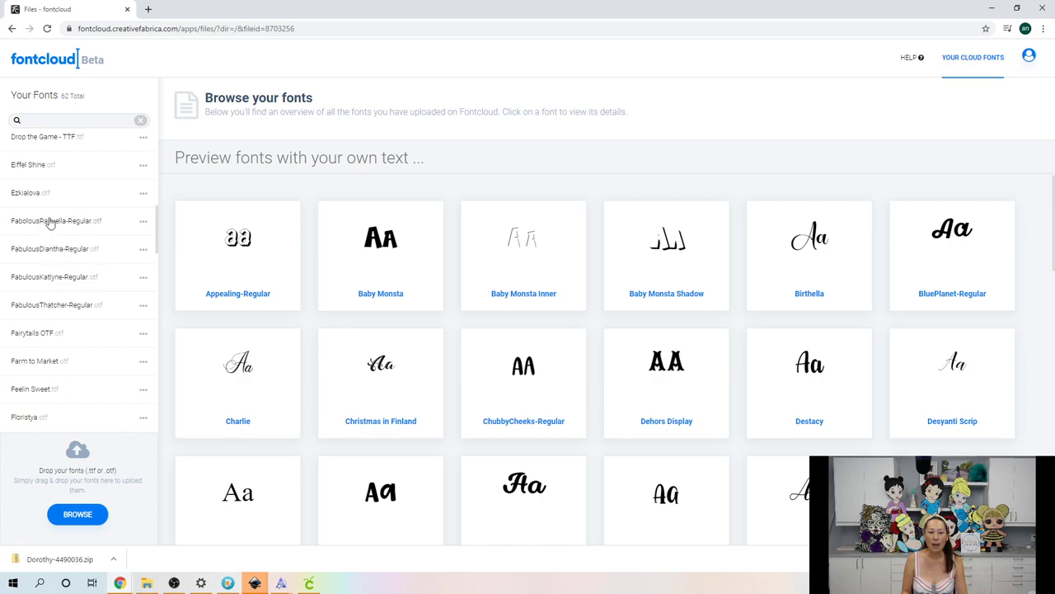
# - Set the library preview text to 'charlotte' and browse every font rendered with it
pyautogui.scroll(2, 50, 239)
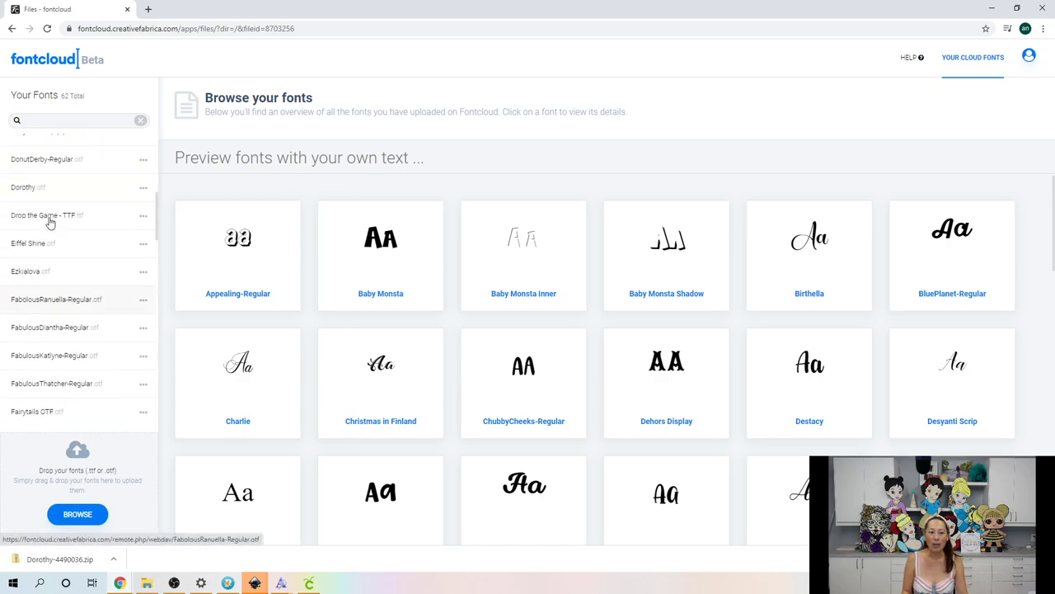
pyautogui.click(321, 165)
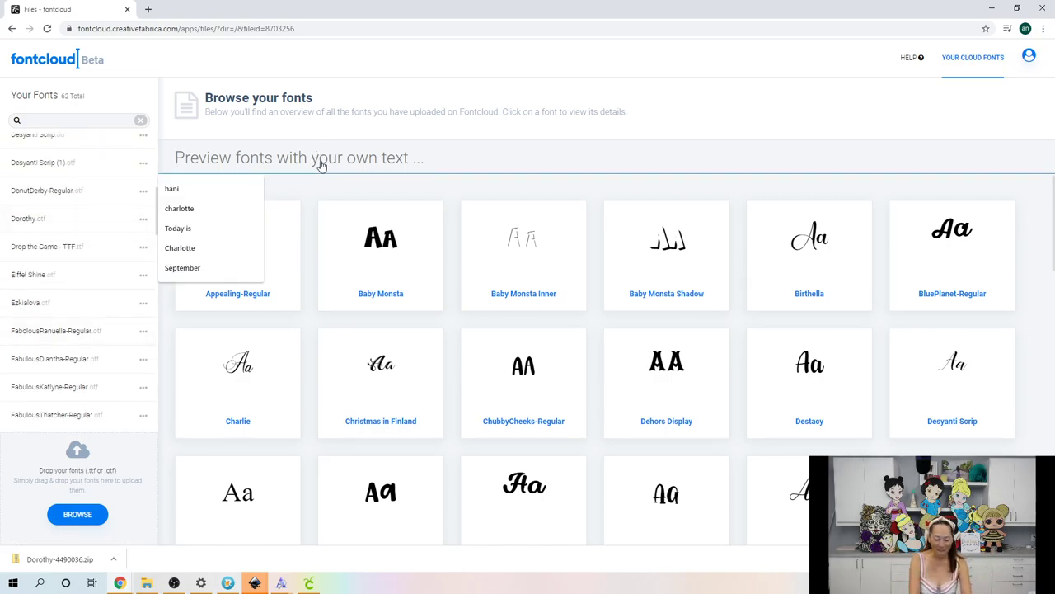
pyautogui.write('charlotte')
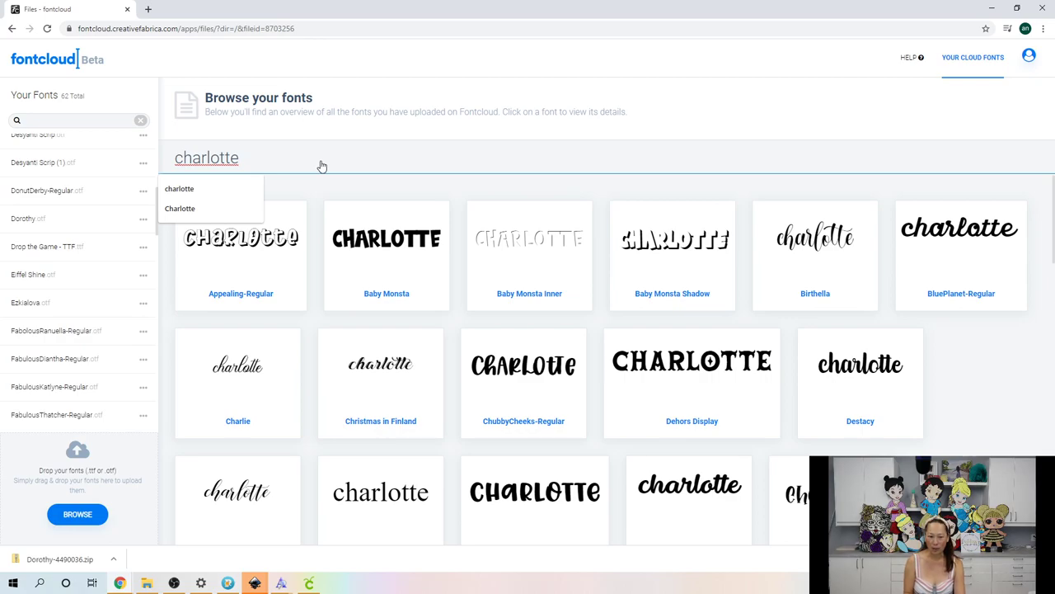
pyautogui.scroll(-2, 610, 347)
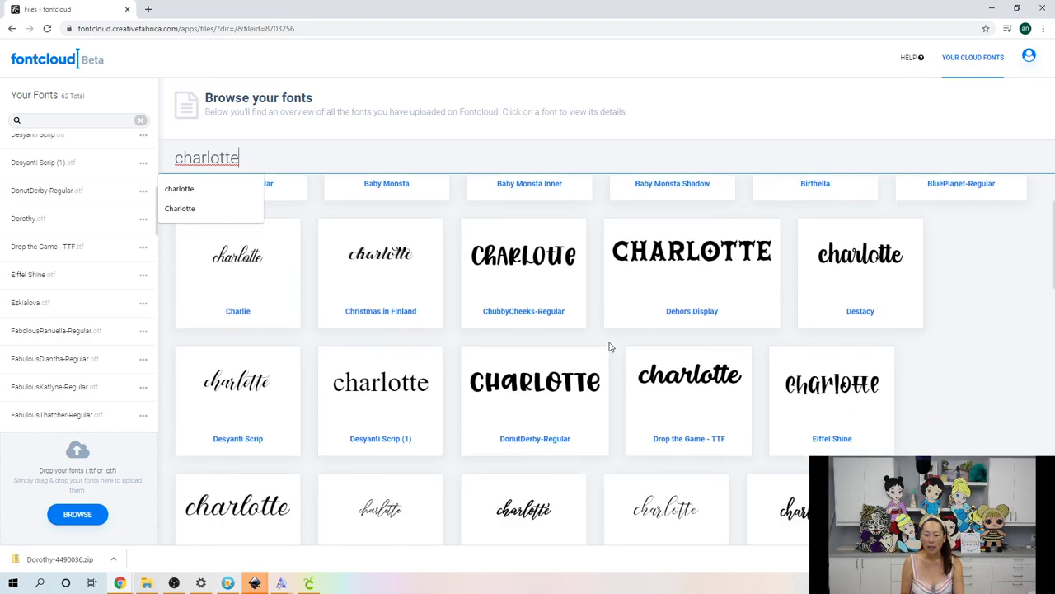
pyautogui.scroll(-1, 585, 349)
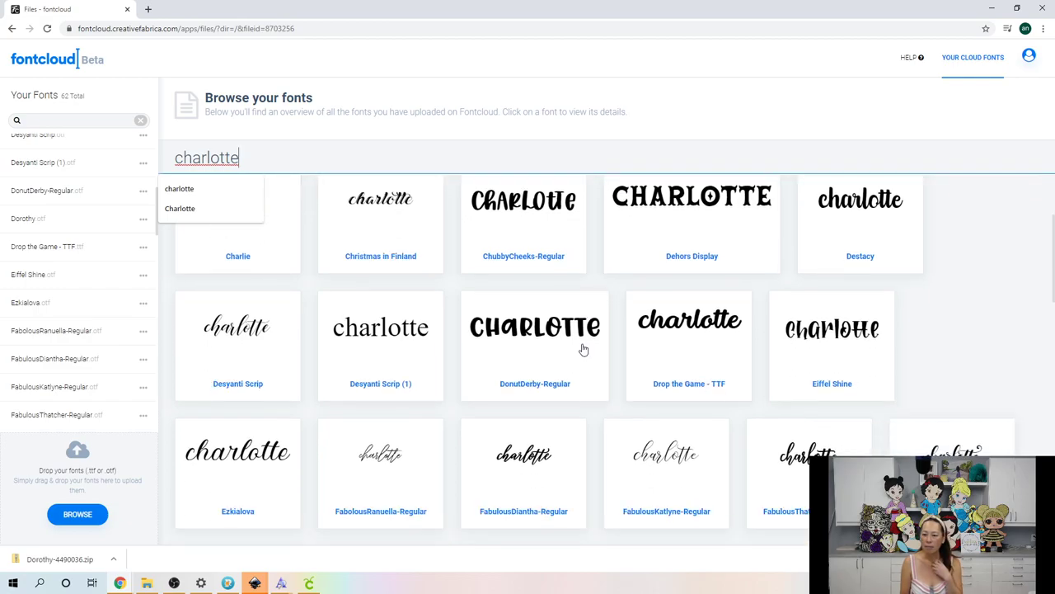
pyautogui.scroll(-1, 583, 350)
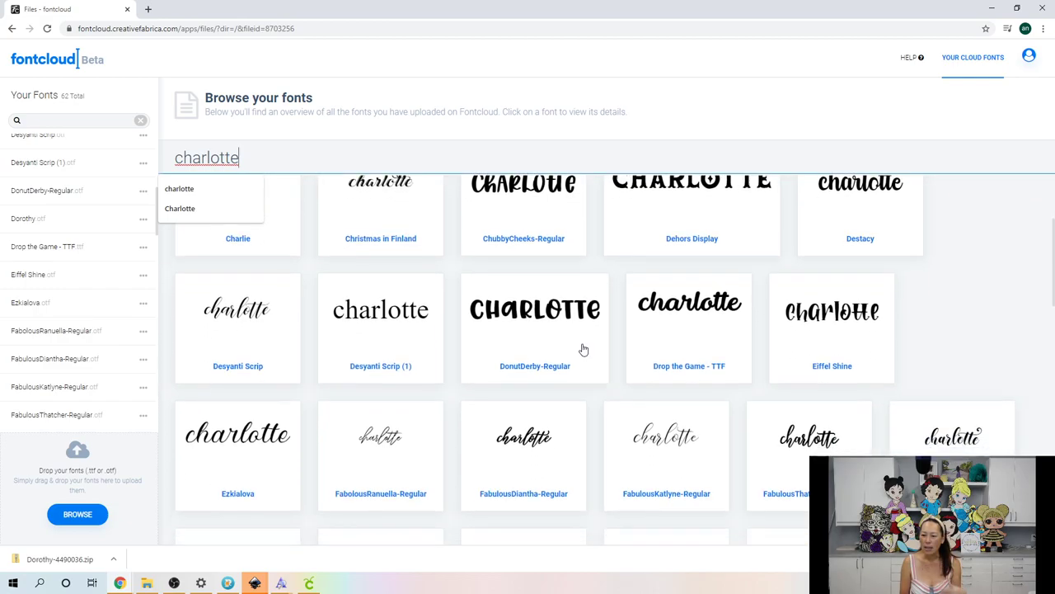
pyautogui.scroll(-10, 583, 350)
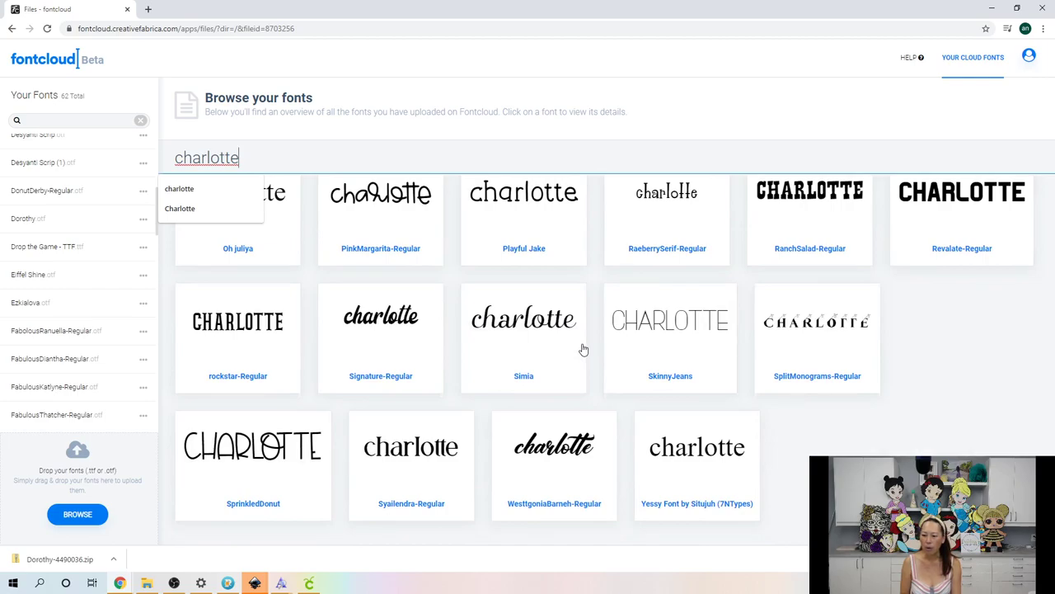
# - Return to the top of the font library and reload the page
pyautogui.scroll(8, 583, 350)
pyautogui.scroll(2, 97, 273)
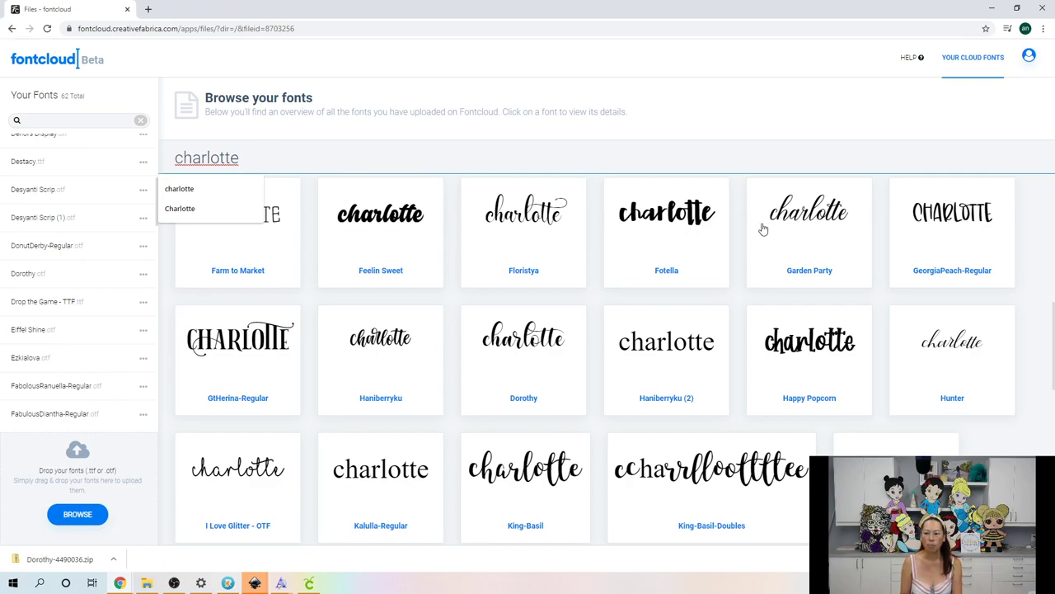
pyautogui.scroll(2, 790, 239)
pyautogui.scroll(3, 790, 239)
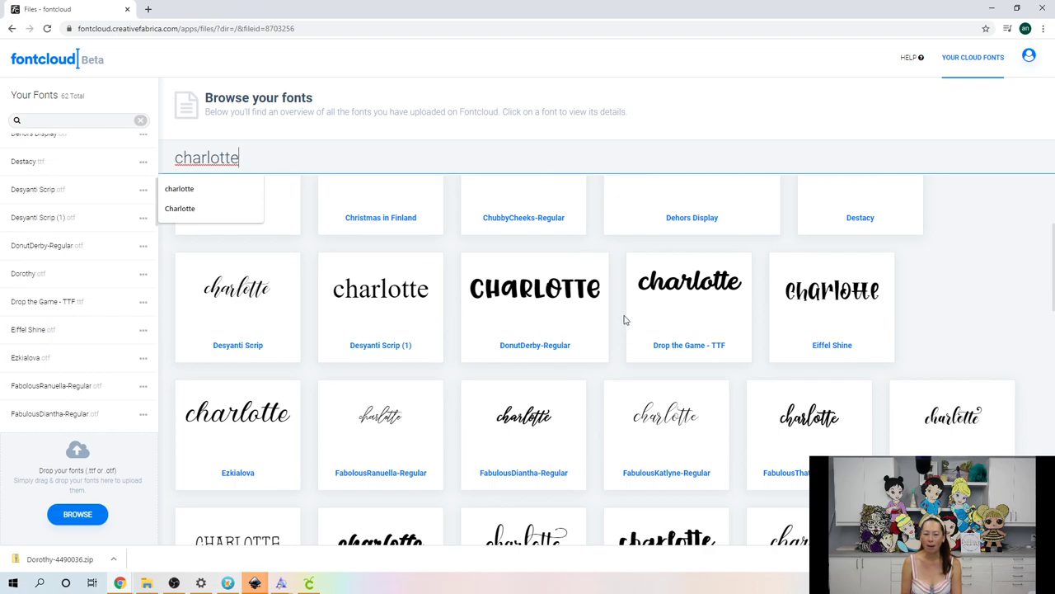
pyautogui.click(320, 33)
pyautogui.press('Return')
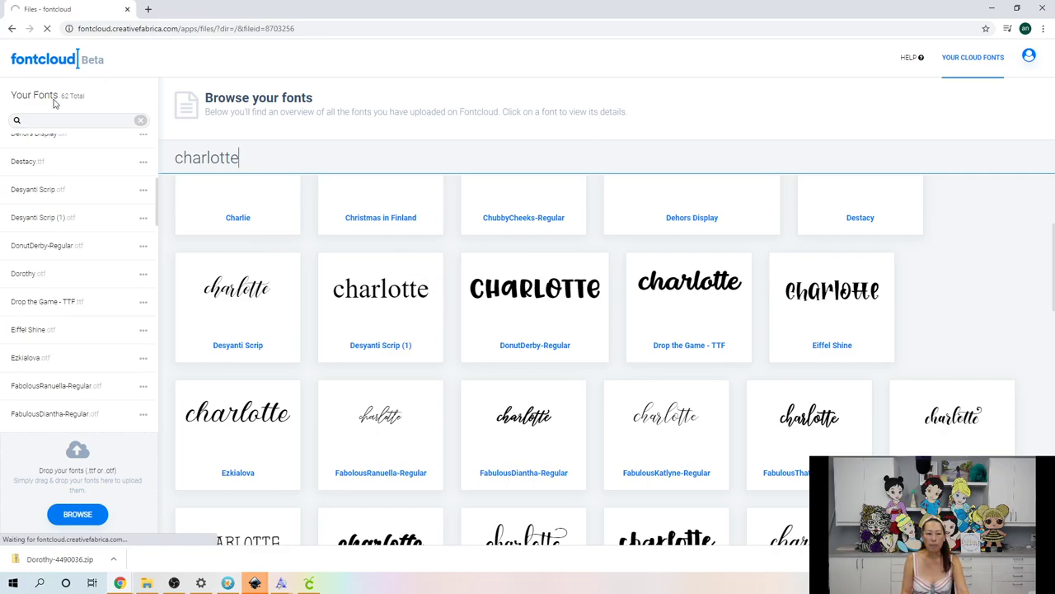
# - Go to creativefabrica.com and reopen the Fontcloud library from the Fontcloud information page
pyautogui.click(117, 30)
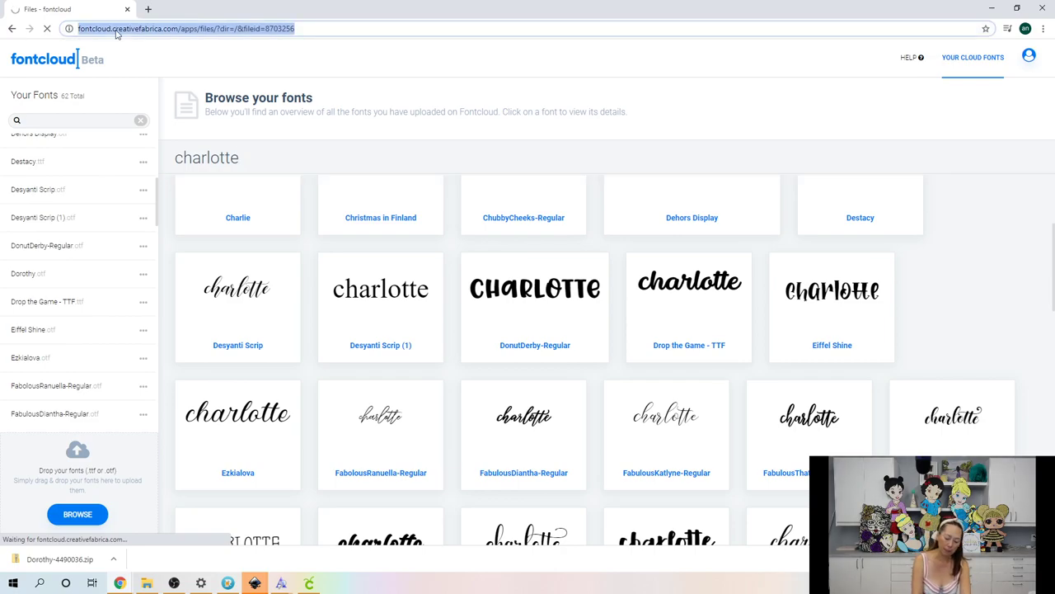
pyautogui.write('crea')
pyautogui.press('Return')
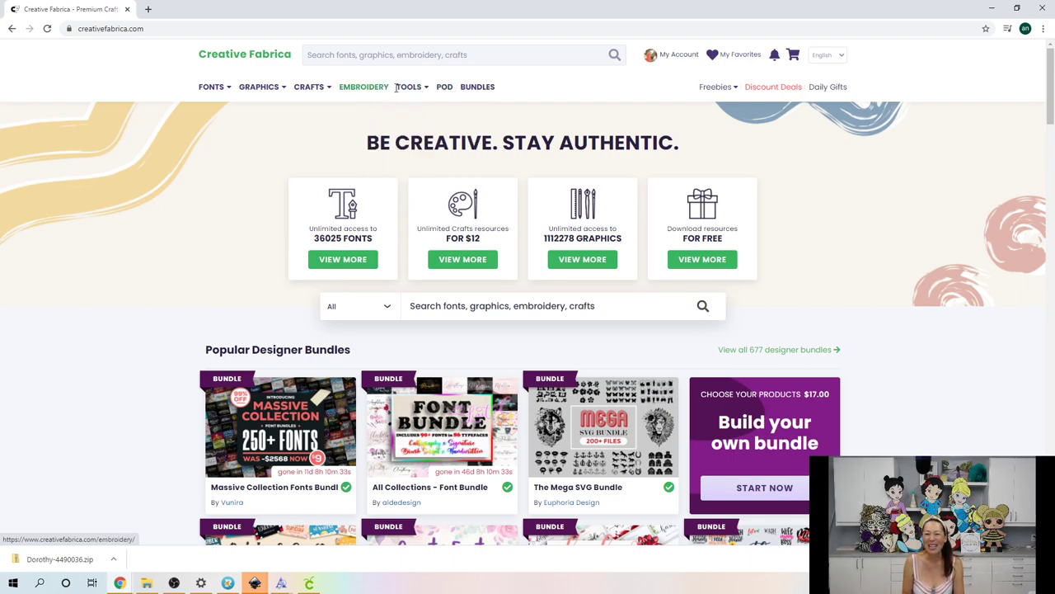
pyautogui.click(406, 112)
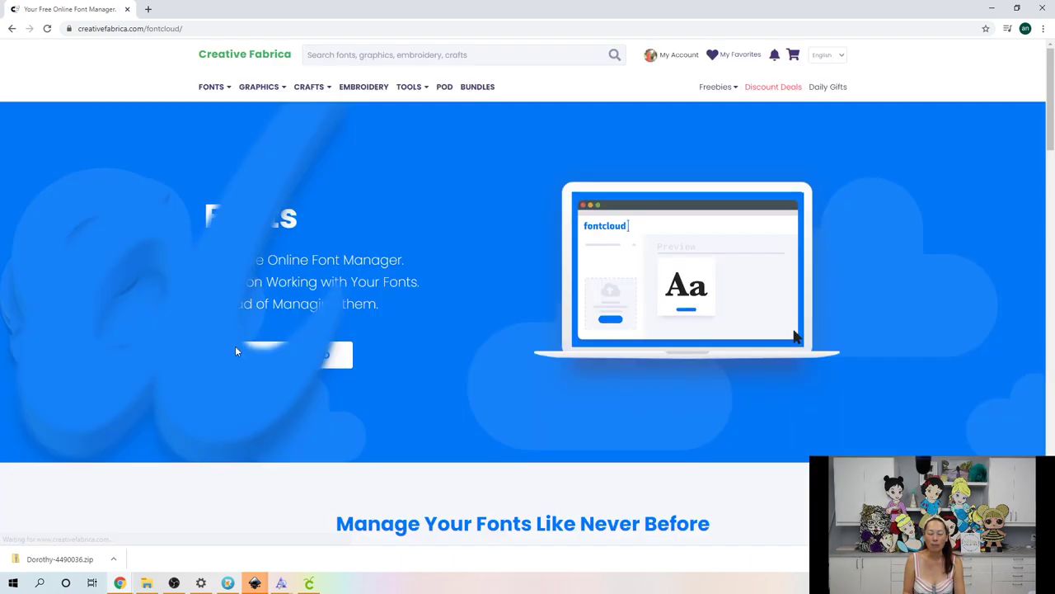
pyautogui.click(283, 376)
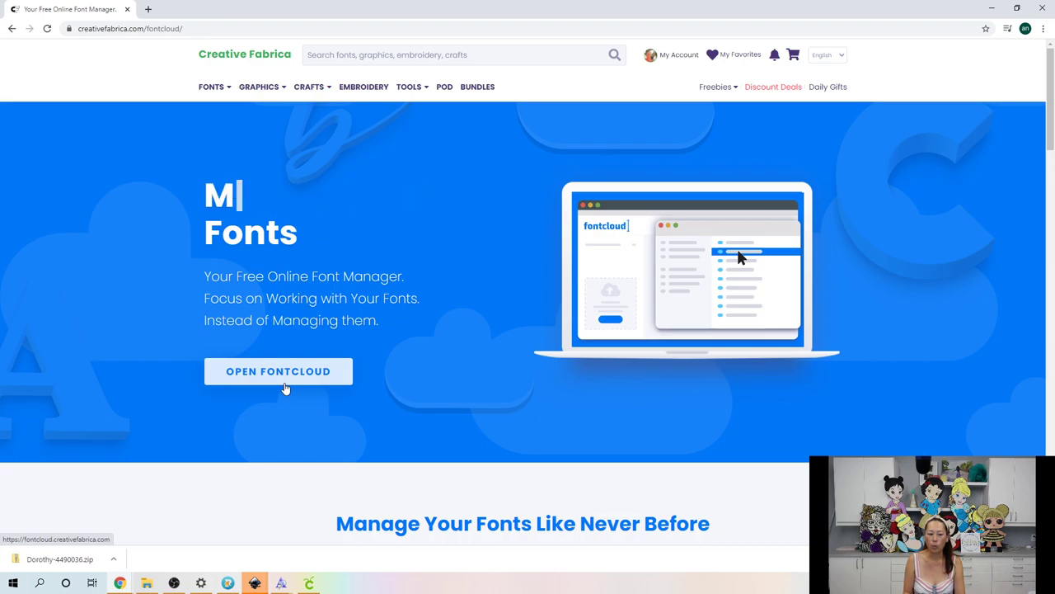
pyautogui.click(274, 373)
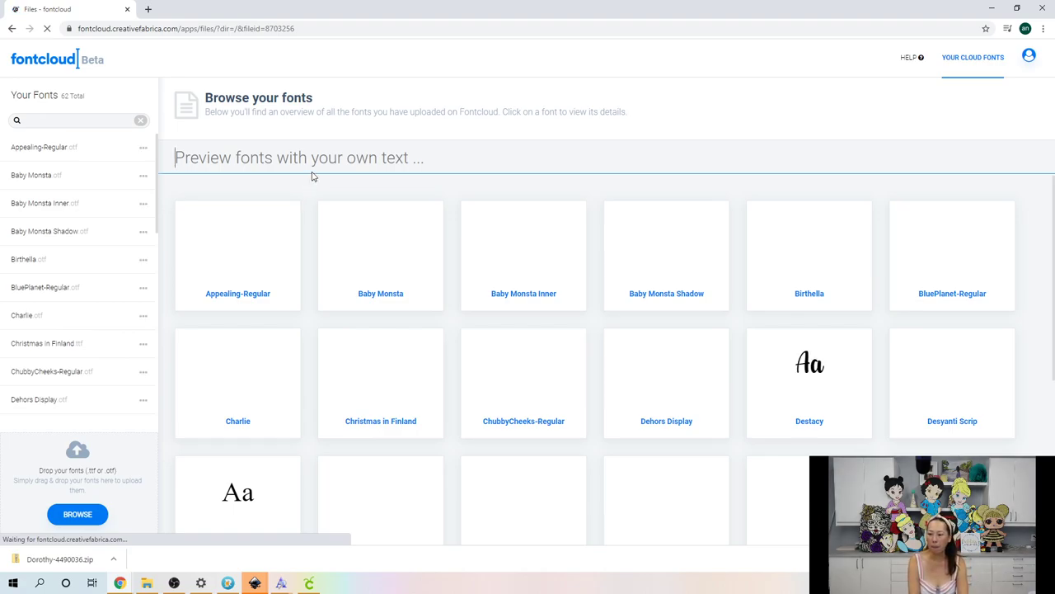
pyautogui.scroll(-1, 371, 255)
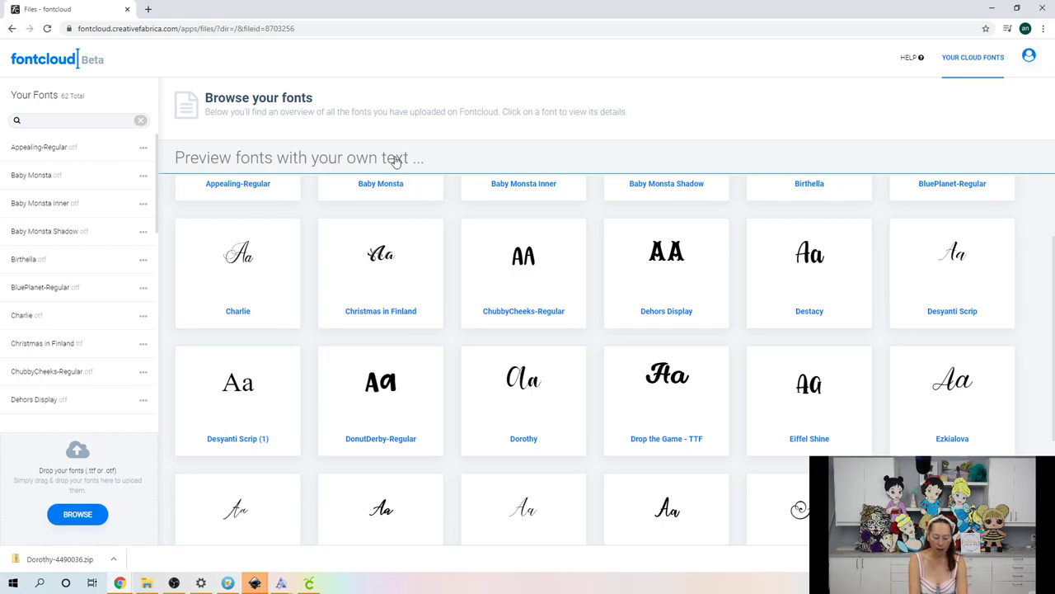
# - Preview fonts with 'charlotte', then open Dorothy.otf and scroll through its 368 glyphs, including swash letters
pyautogui.write('charlotte')
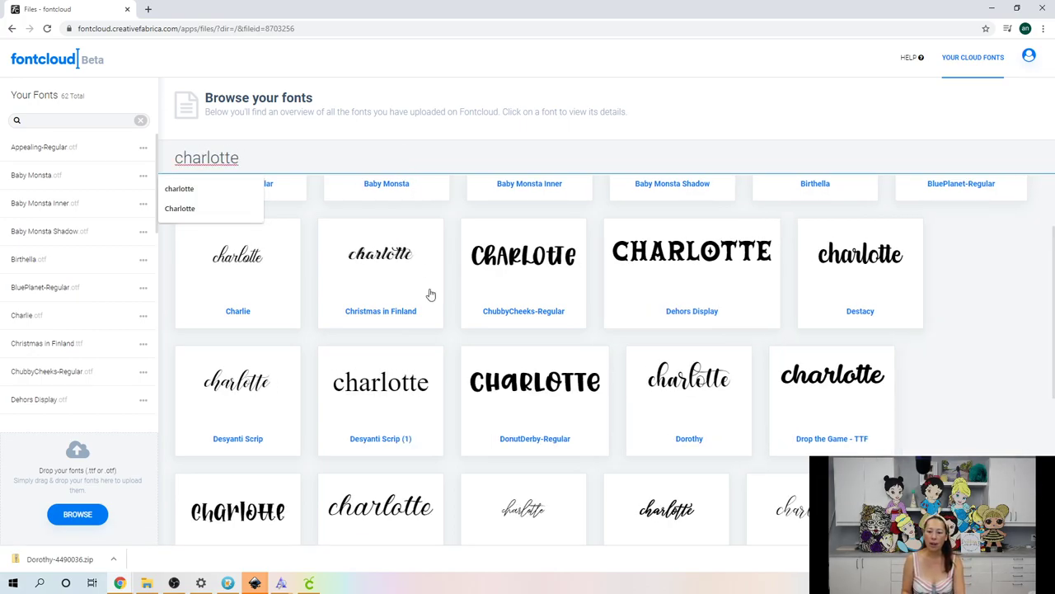
pyautogui.scroll(-1, 495, 371)
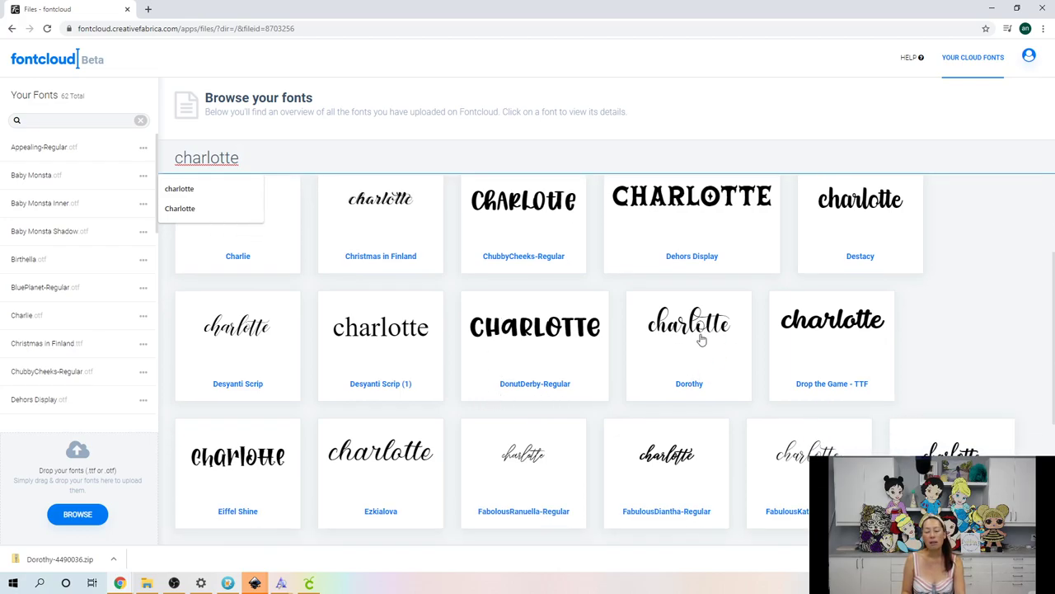
pyautogui.click(700, 340)
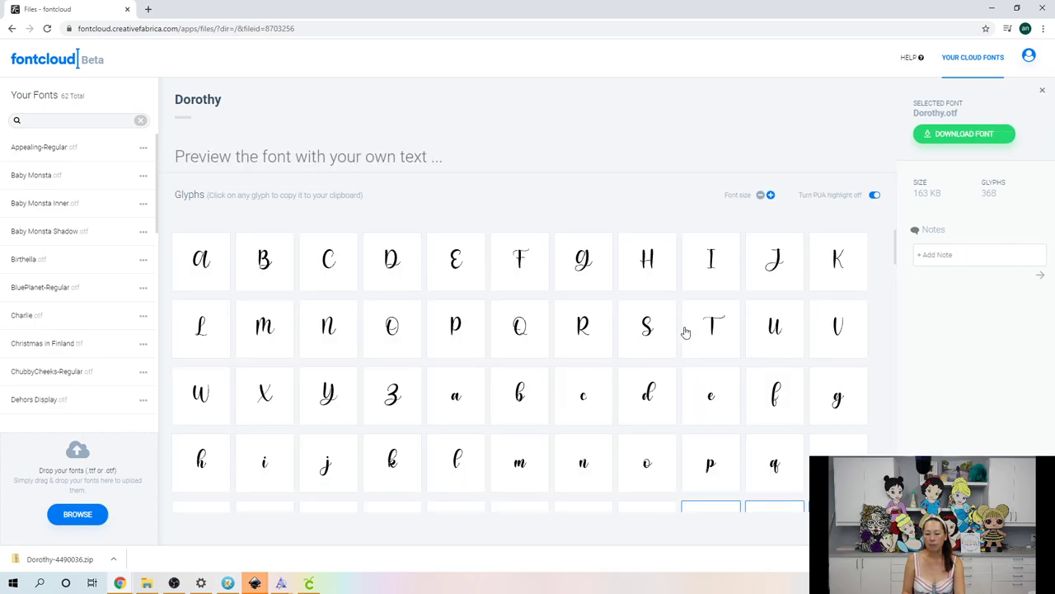
pyautogui.scroll(-2, 682, 371)
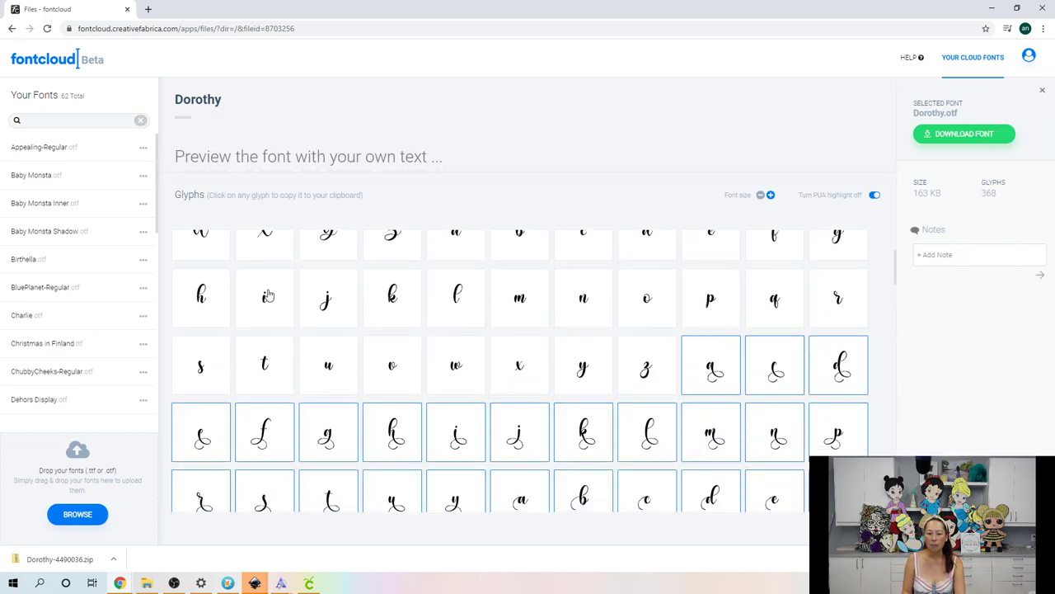
pyautogui.scroll(-3, 811, 399)
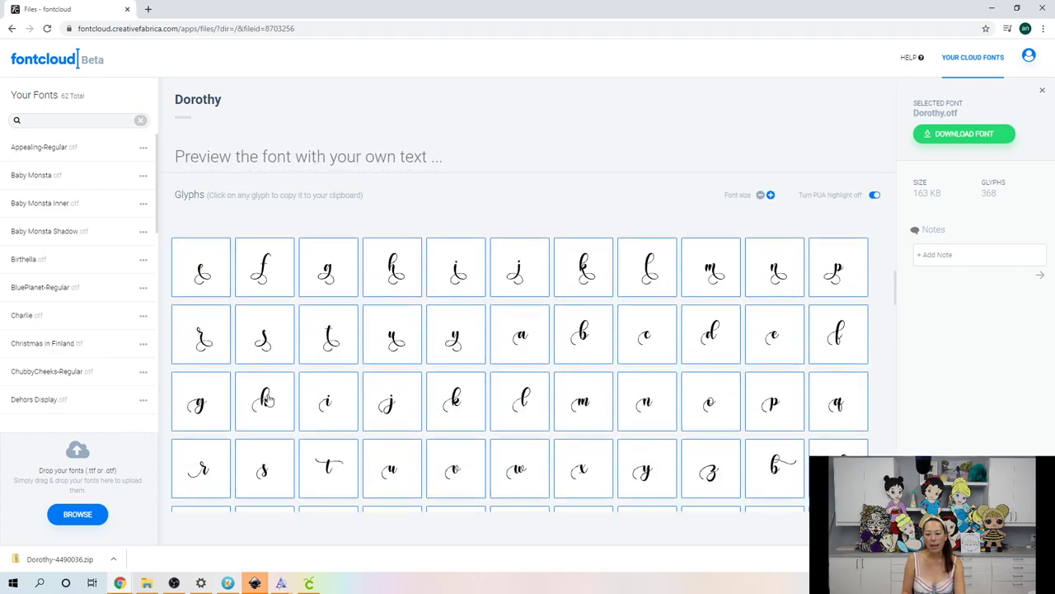
pyautogui.scroll(-1, 775, 471)
pyautogui.scroll(-1, 585, 431)
pyautogui.scroll(-2, 617, 431)
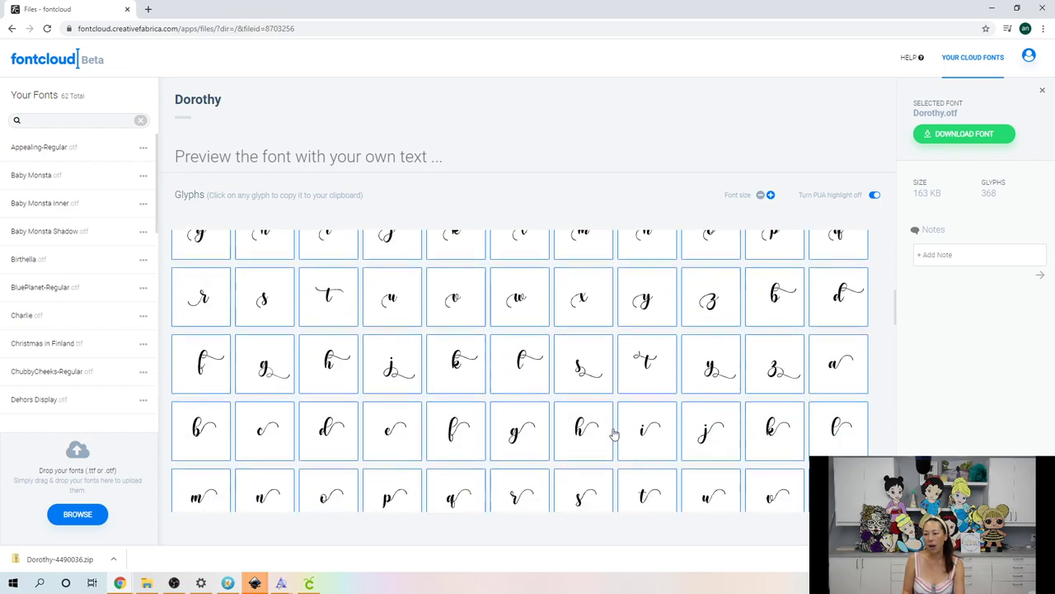